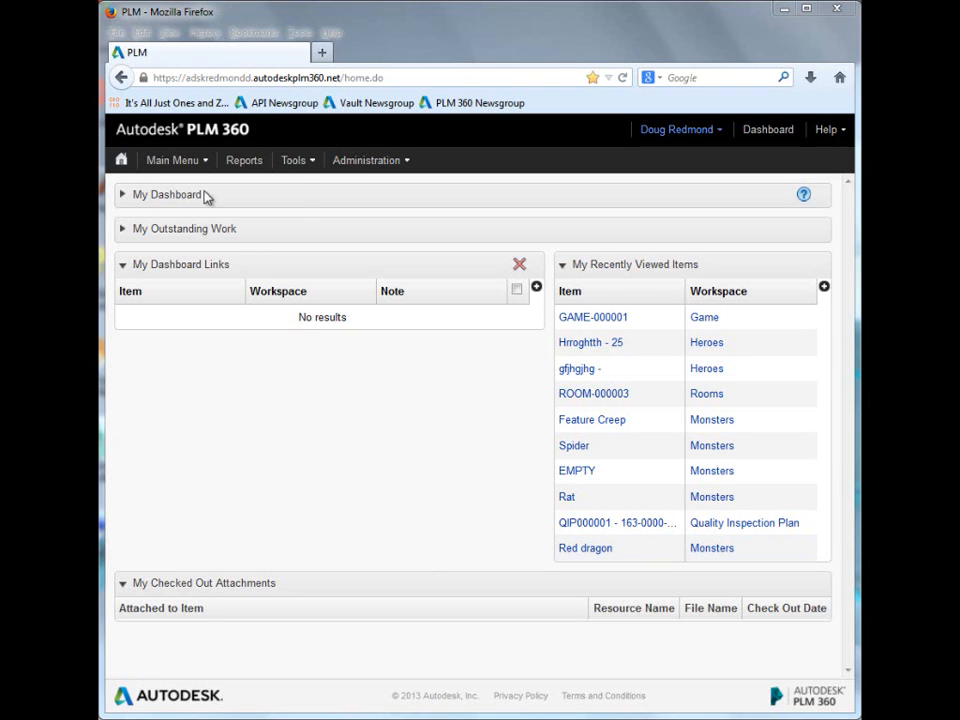
Step: Open the item GAME-000001 from the Game workspace
left_click(166, 163)
mouse_move(180, 221)
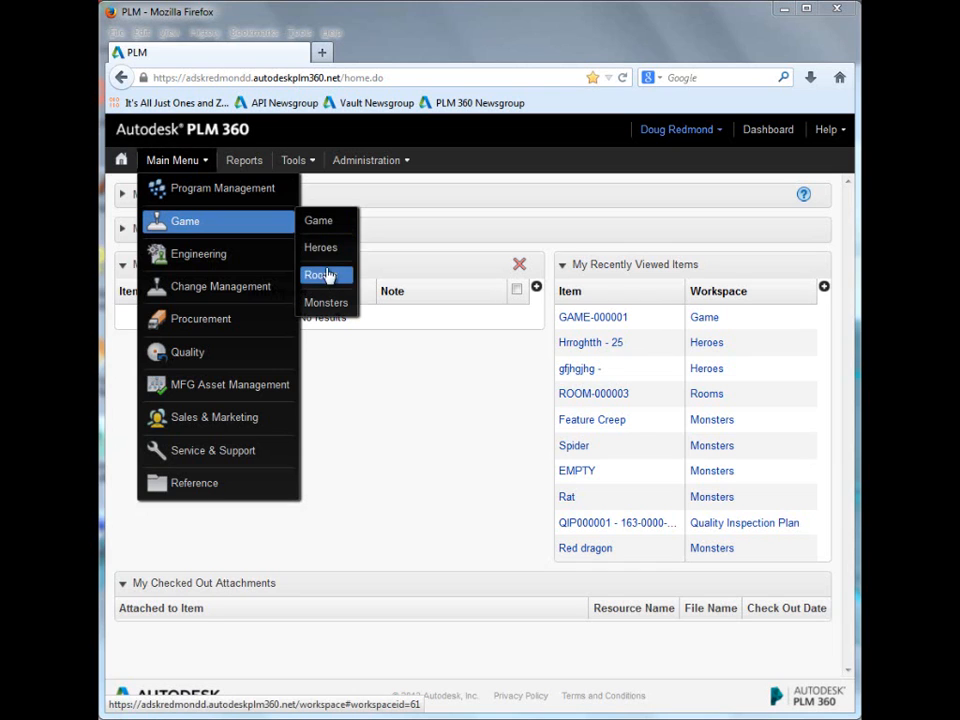
left_click(329, 229)
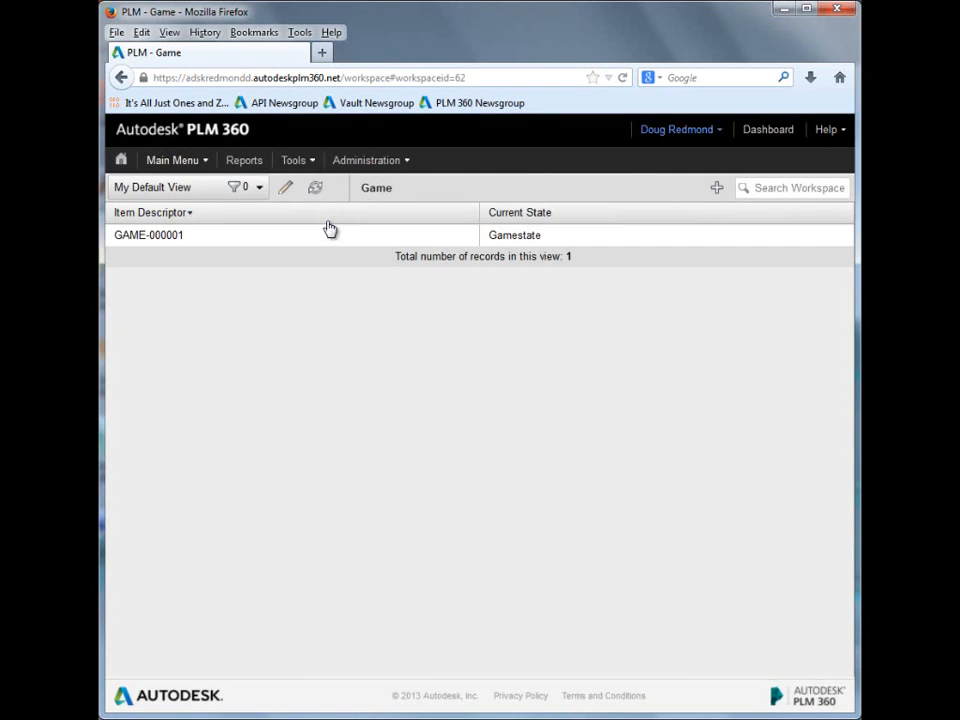
left_click(302, 234)
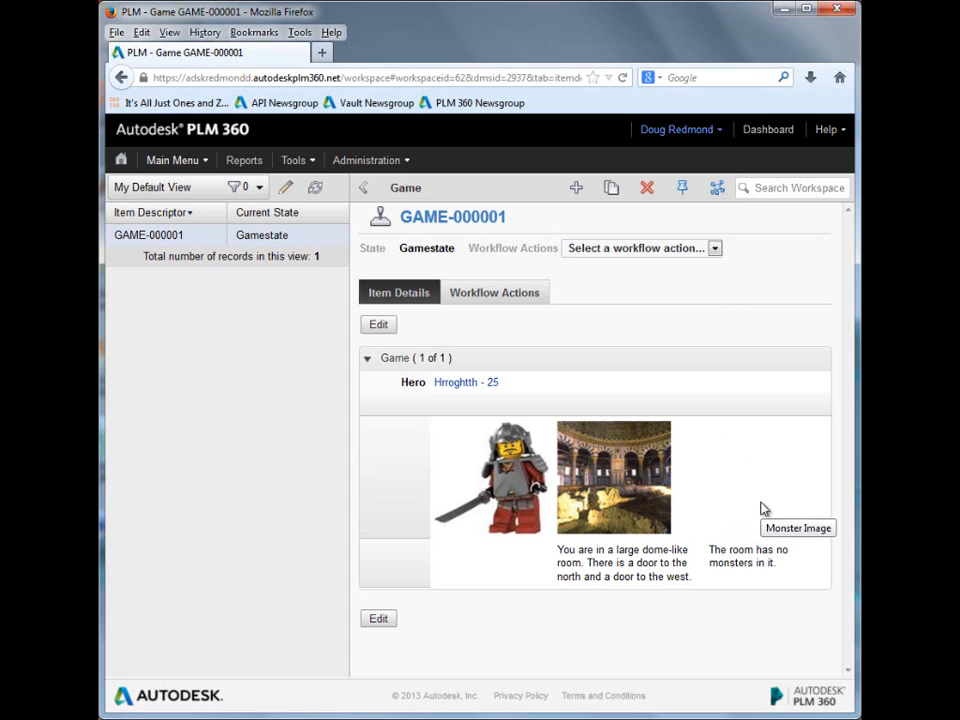
Step: Perform the Go West workflow action on GAME-000001 and save the step without comments
left_click(716, 250)
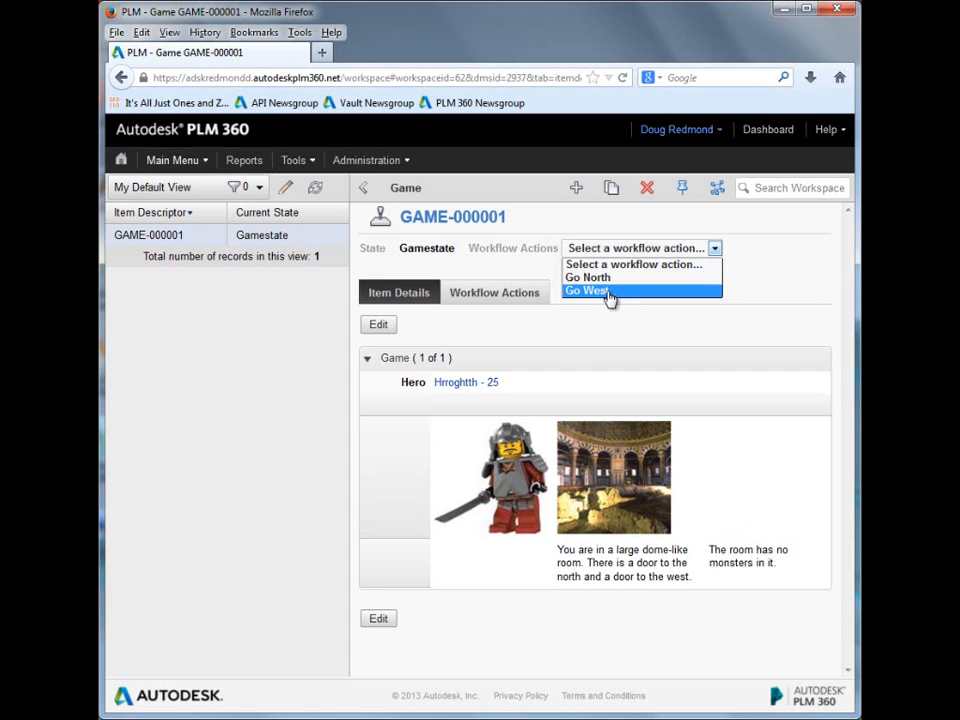
left_click(709, 339)
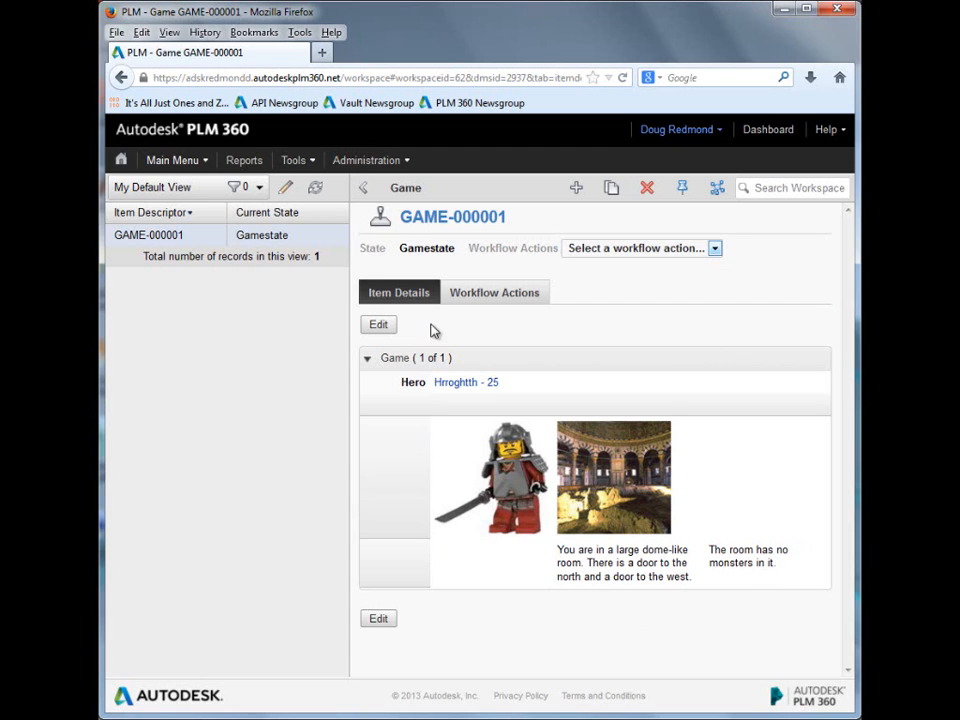
left_click(716, 250)
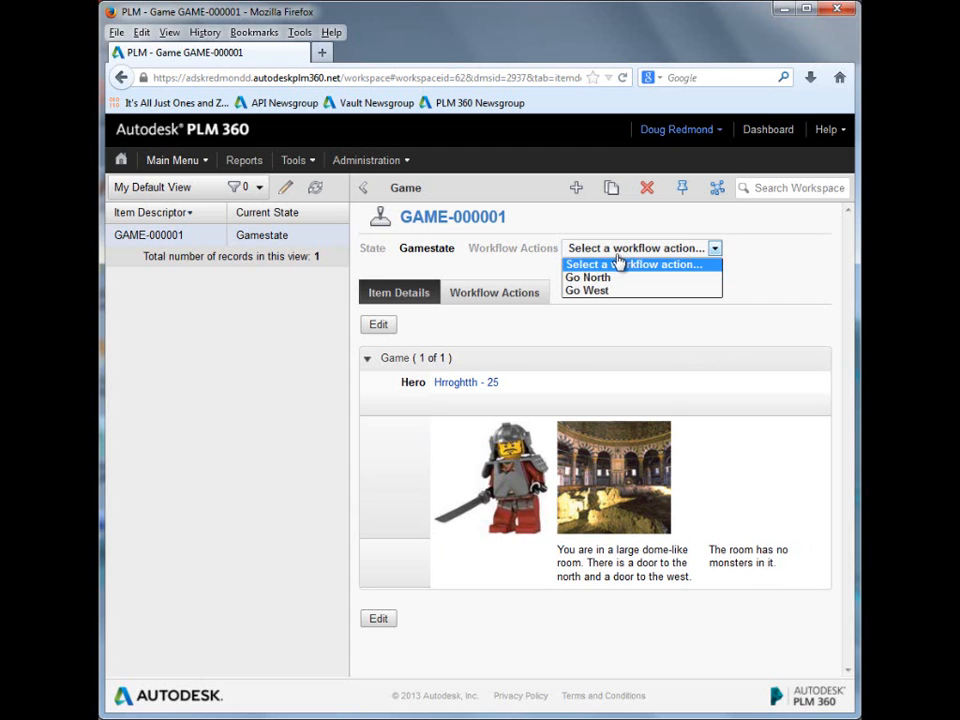
left_click(609, 291)
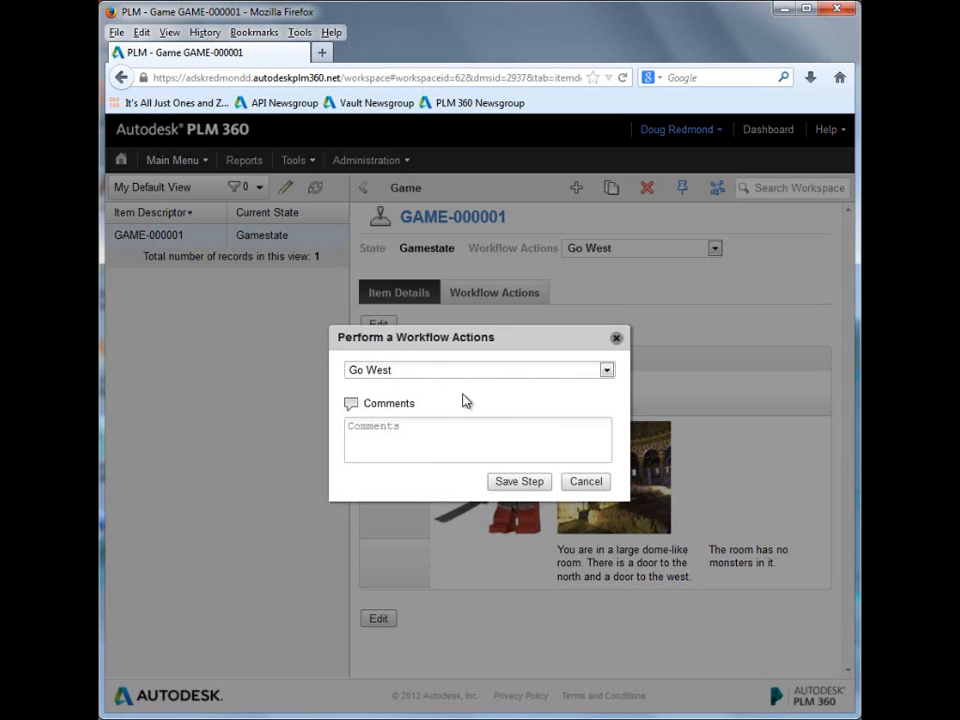
left_click(525, 480)
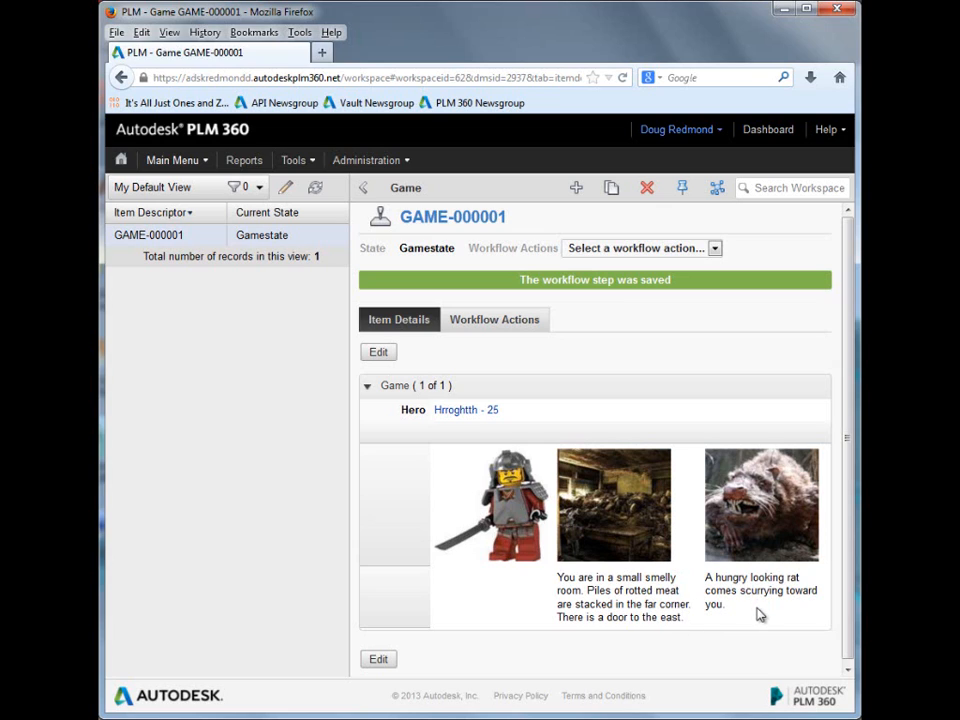
Step: Perform the Attack workflow action against the rat and save the step
left_click(716, 251)
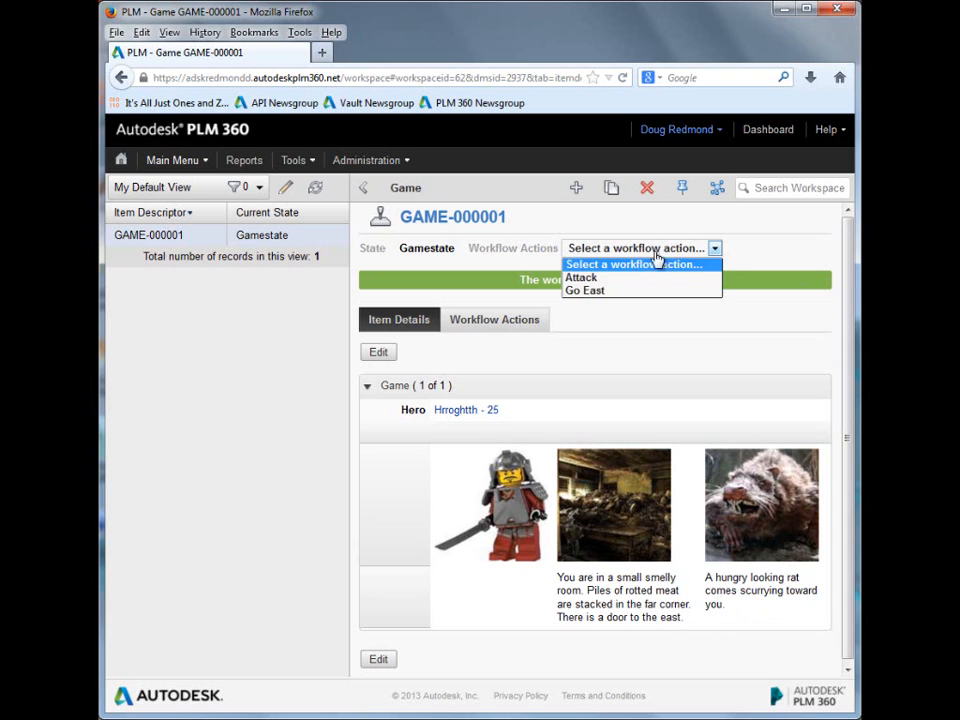
left_click(586, 281)
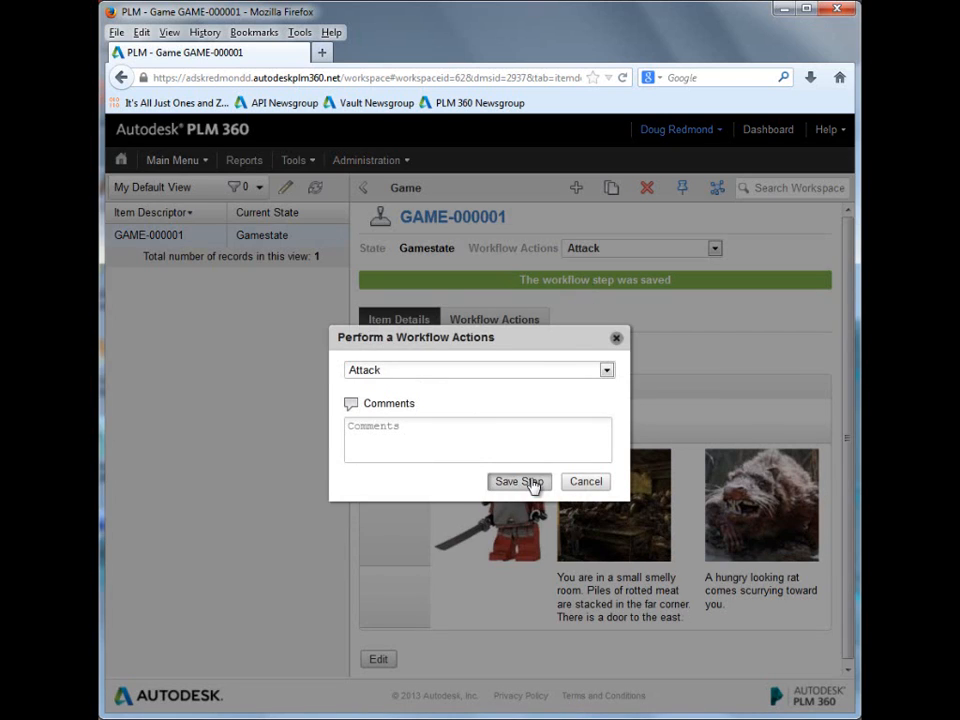
left_click(520, 482)
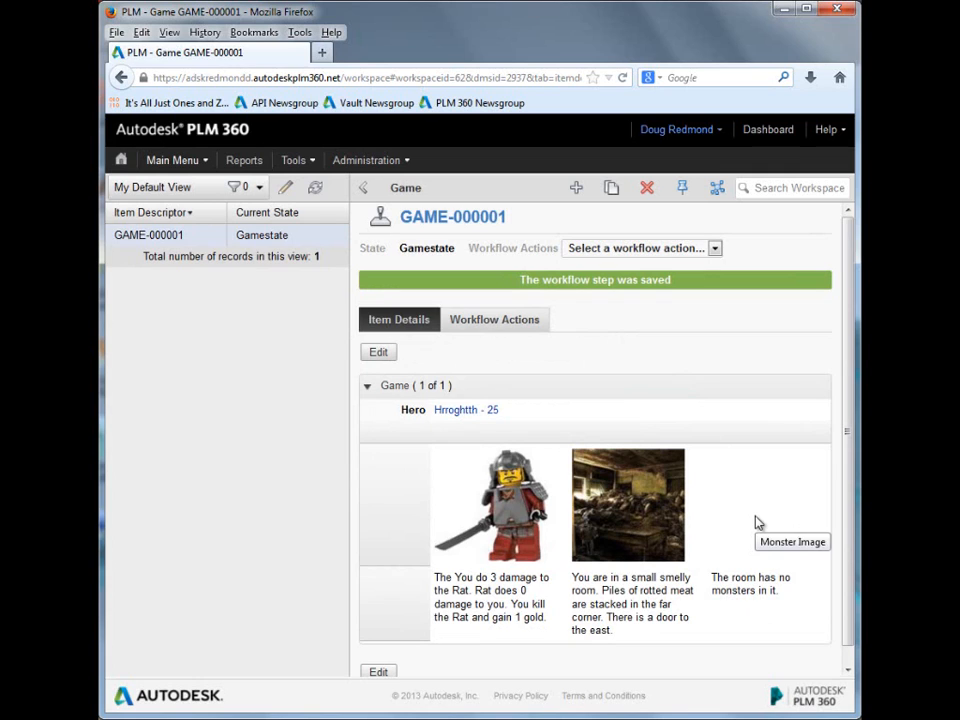
Step: Perform the Go East workflow action to leave the small smelly room, and save the step
left_click(715, 249)
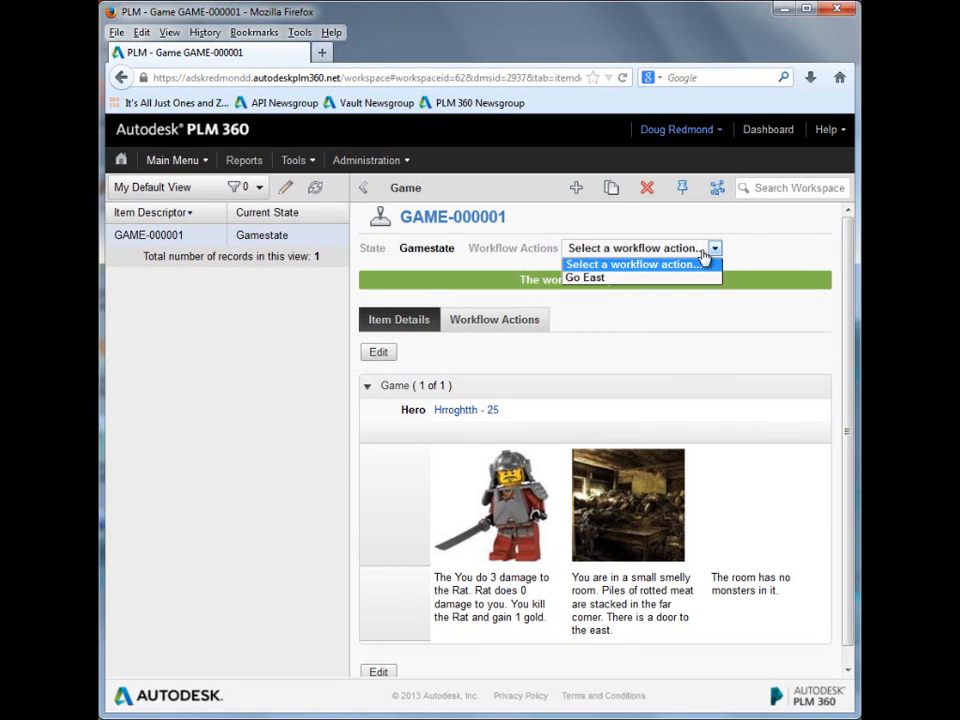
left_click(608, 279)
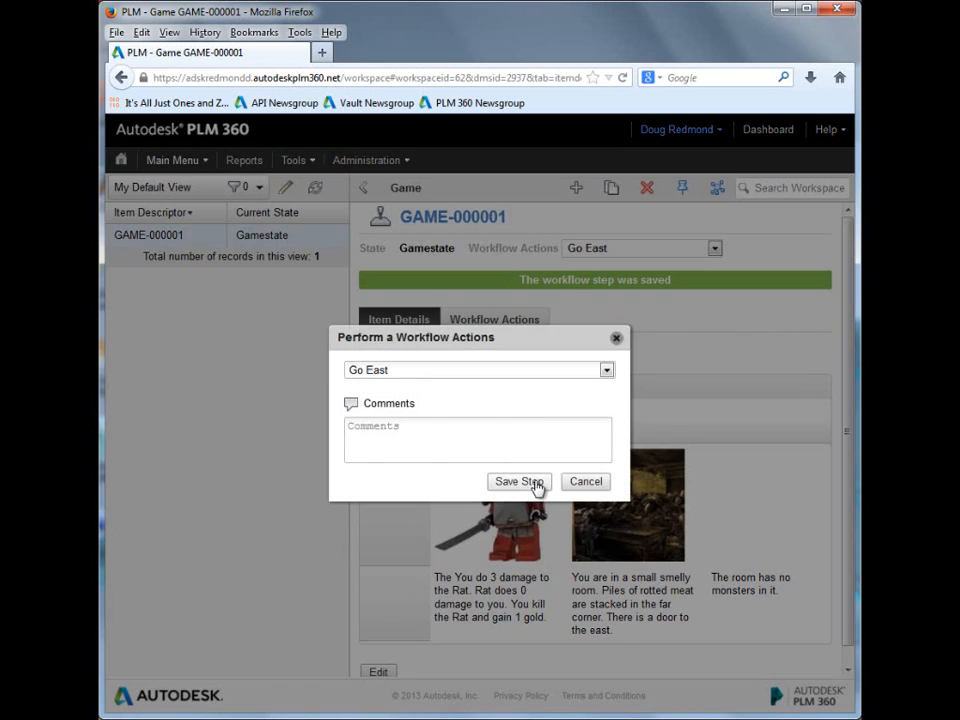
left_click(537, 481)
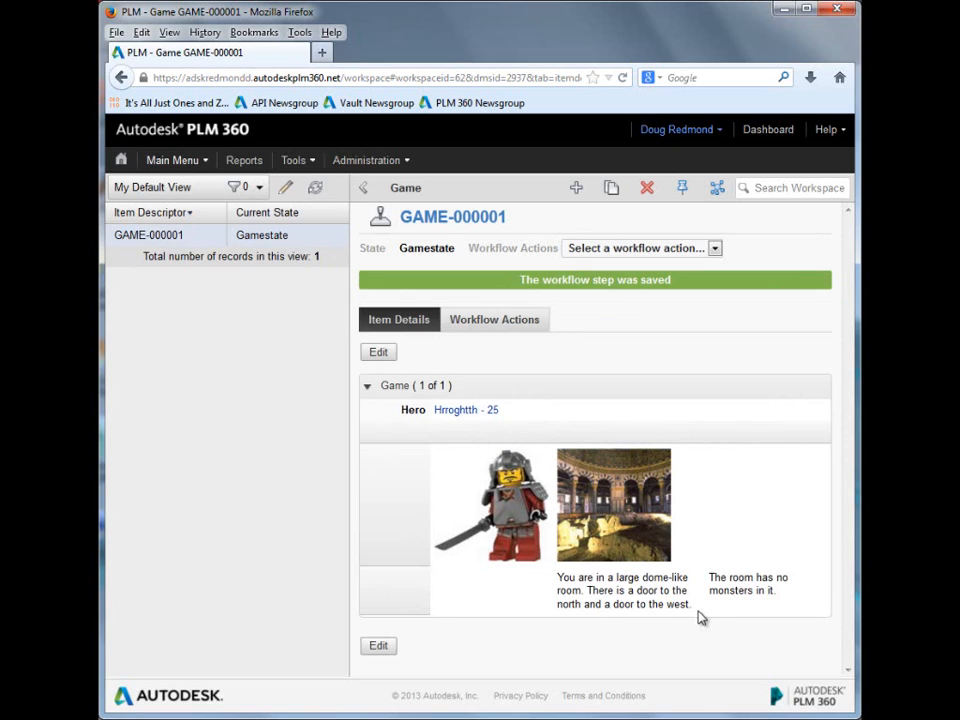
Step: Perform the Go North workflow action from the dome-like room and save the step
left_click(715, 250)
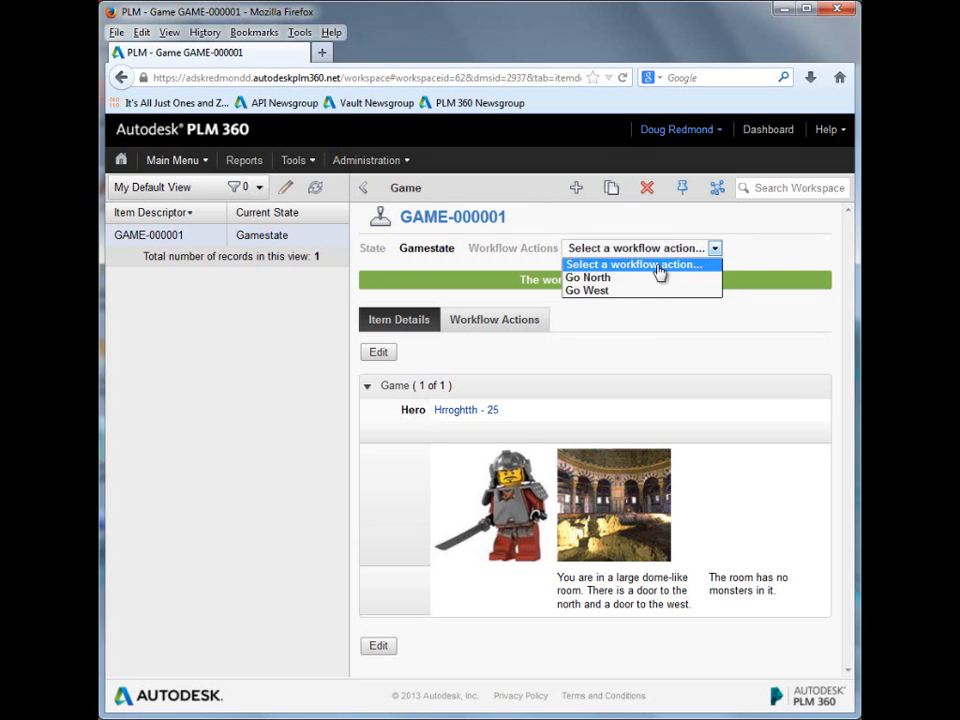
left_click(647, 279)
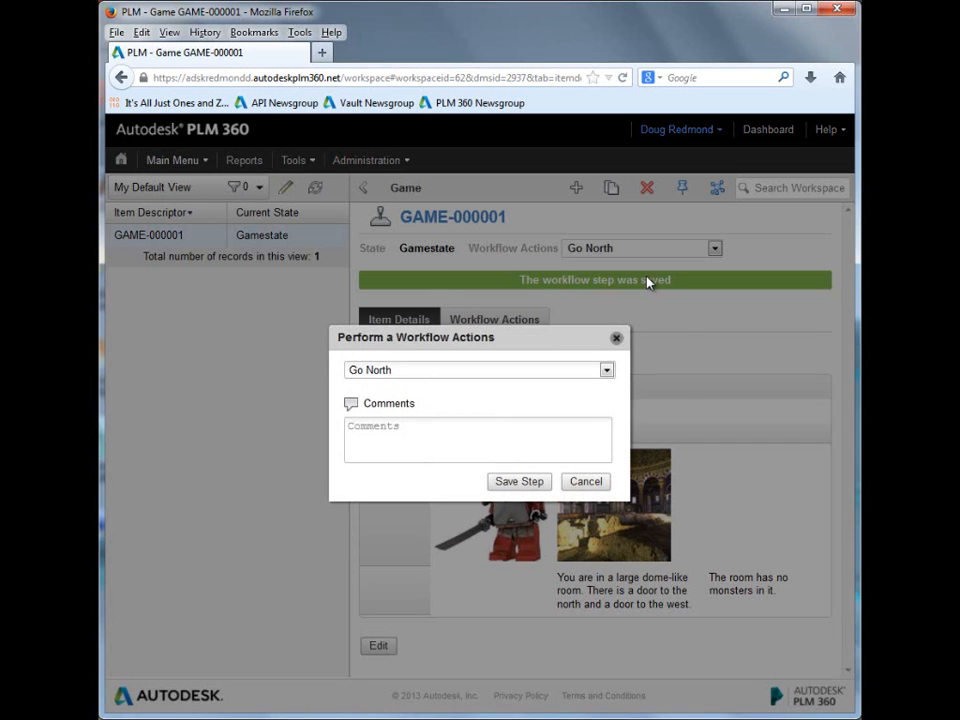
left_click(546, 486)
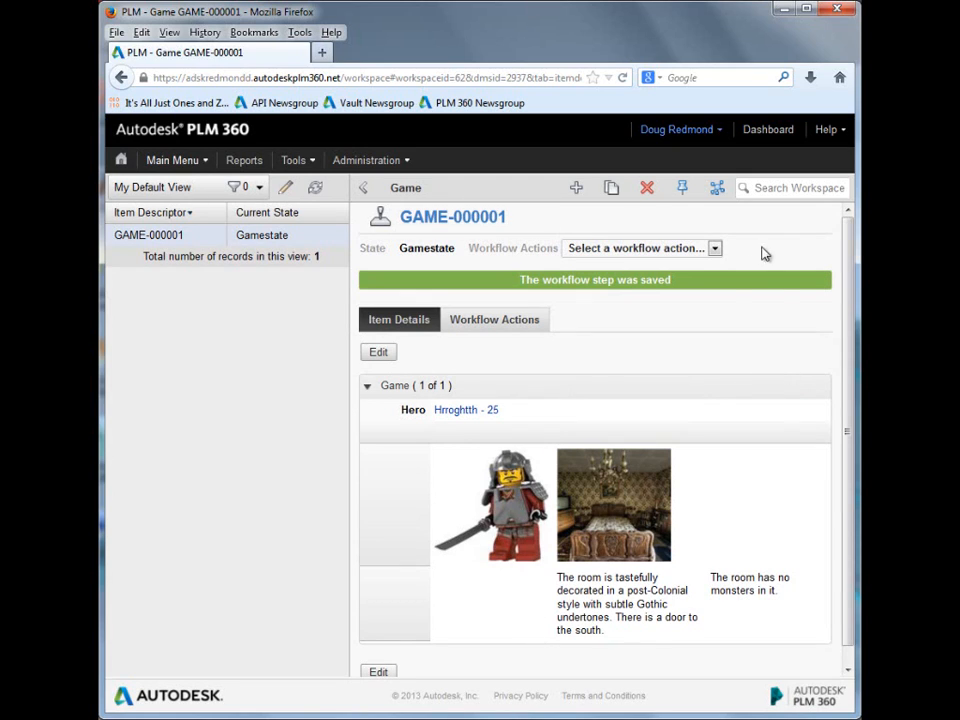
Step: Perform the Go South workflow action from the post-Colonial style room and save the step
left_click(715, 250)
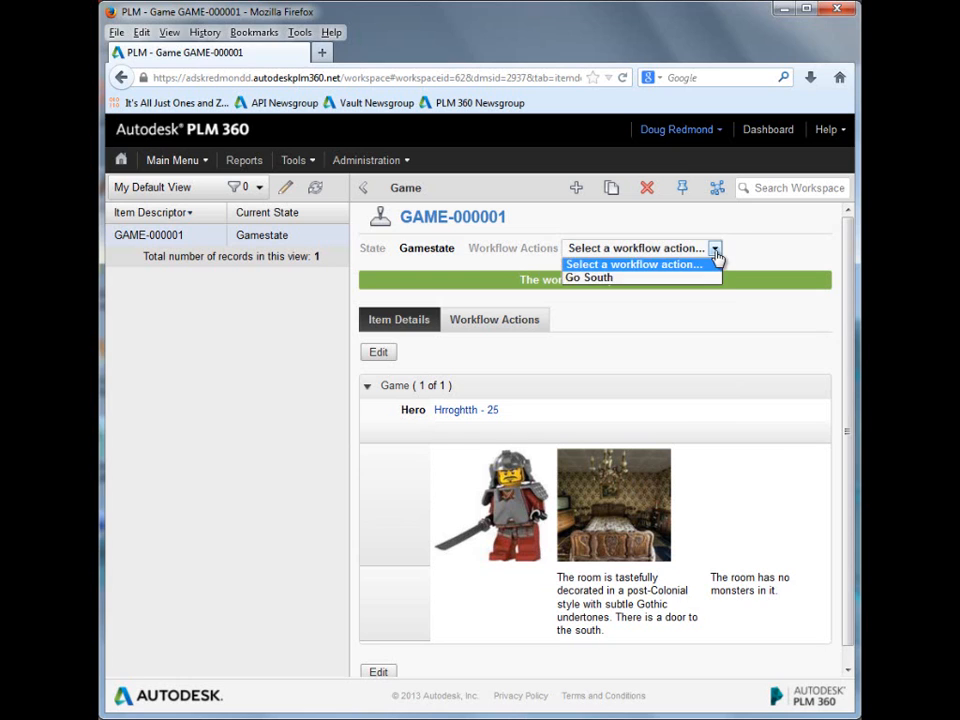
left_click(612, 279)
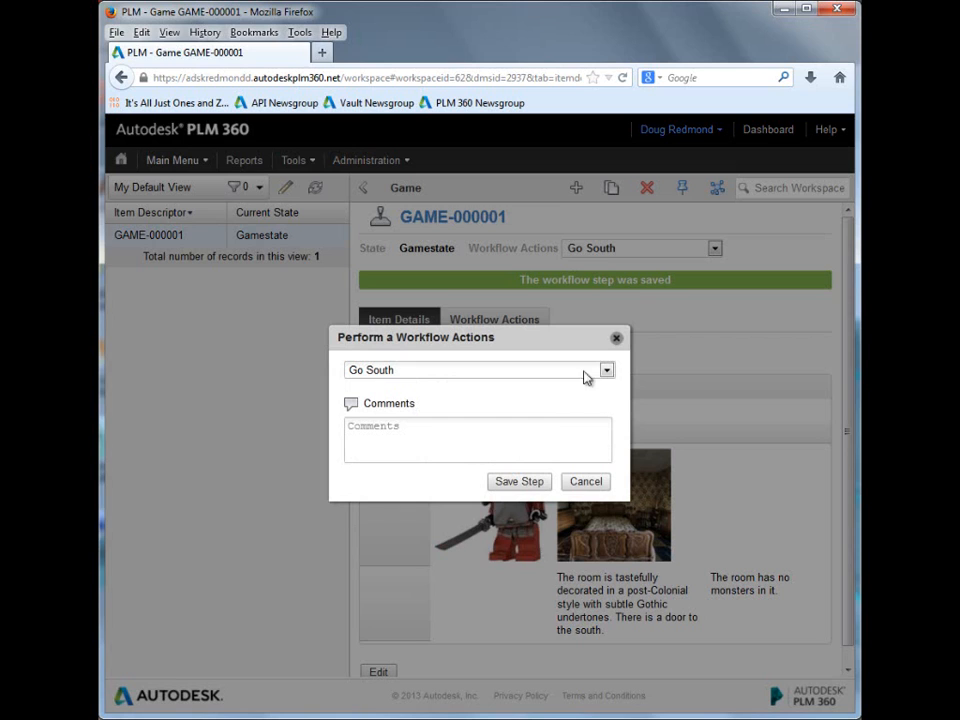
left_click(512, 482)
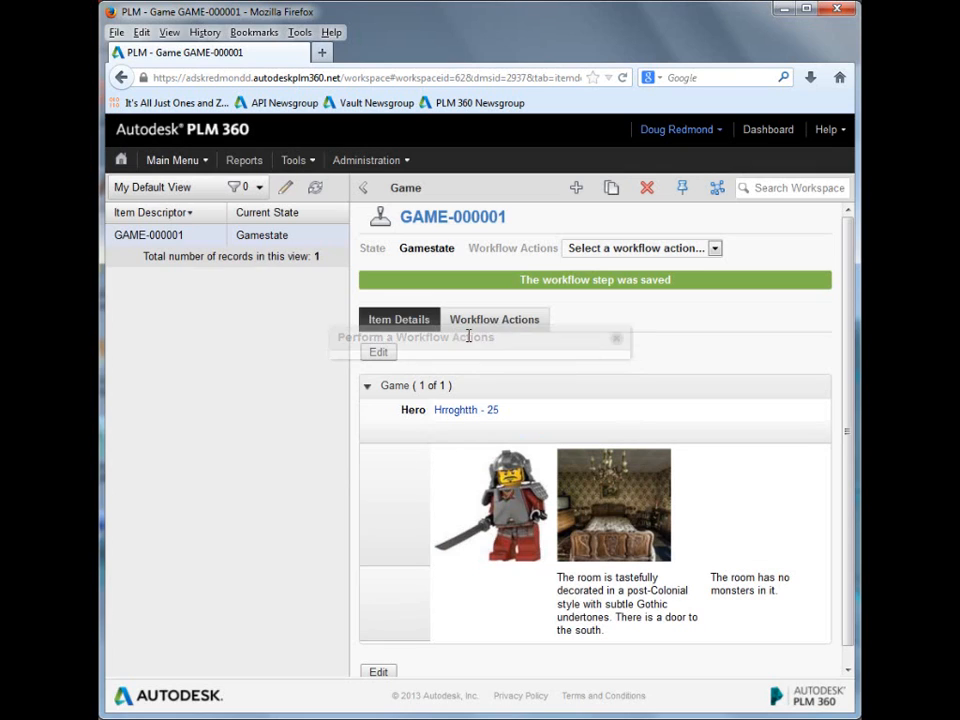
left_click(467, 333)
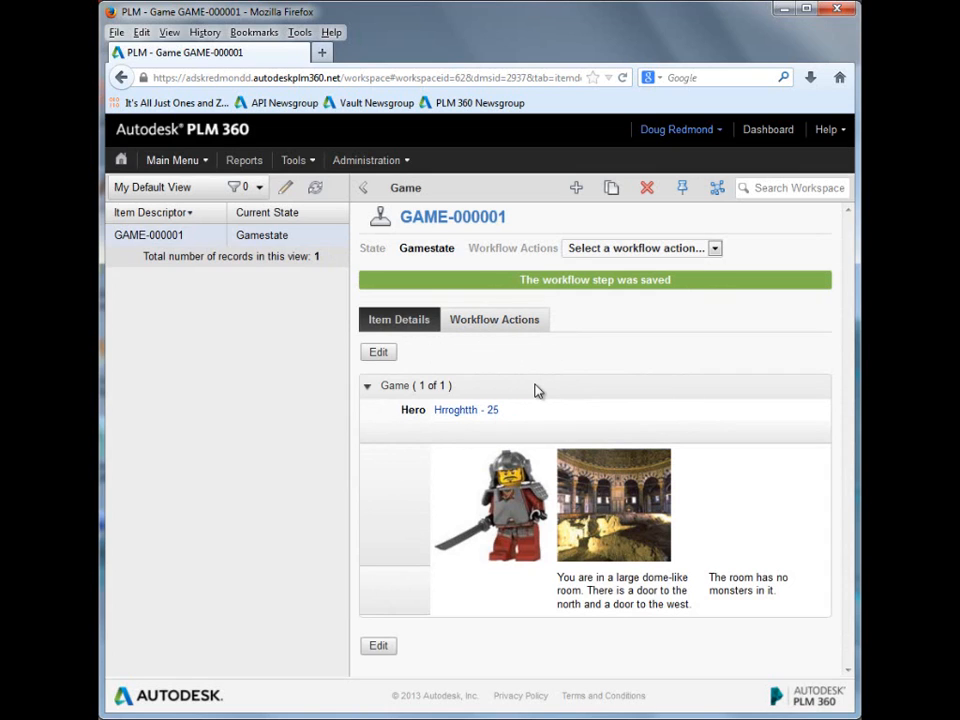
Step: Open the game's linked hero record in a new browser tab and switch to it
right_click(460, 411)
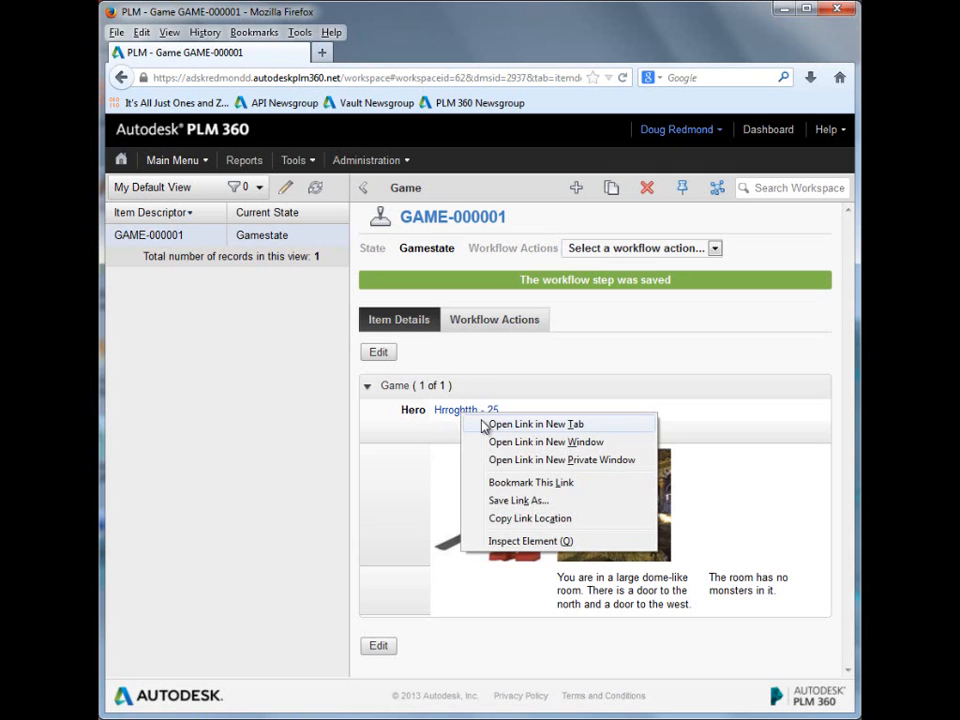
left_click(484, 424)
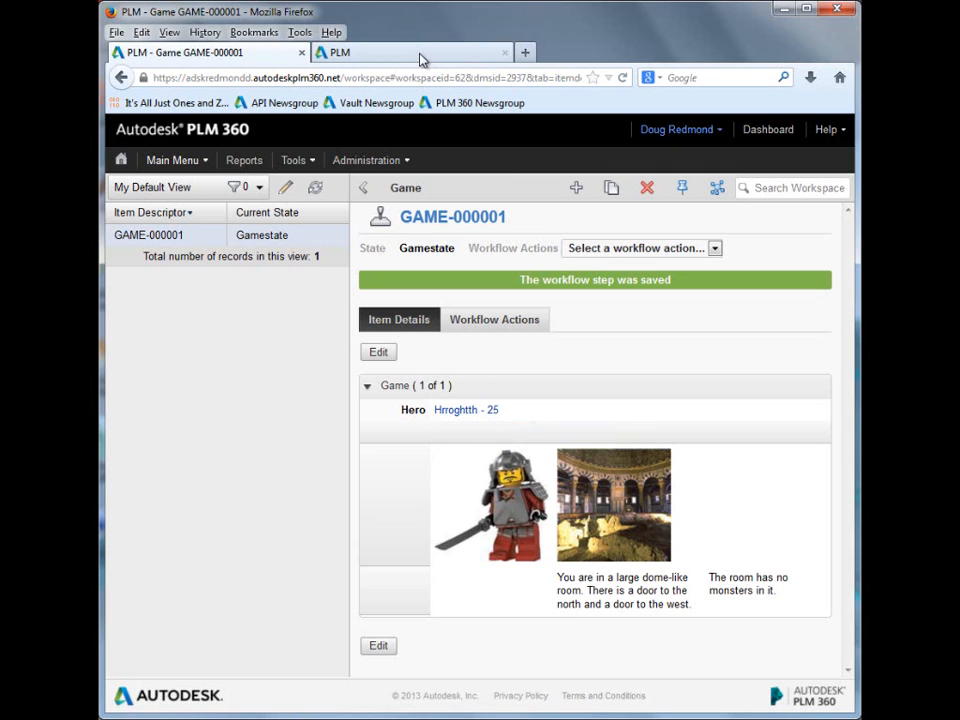
left_click(420, 56)
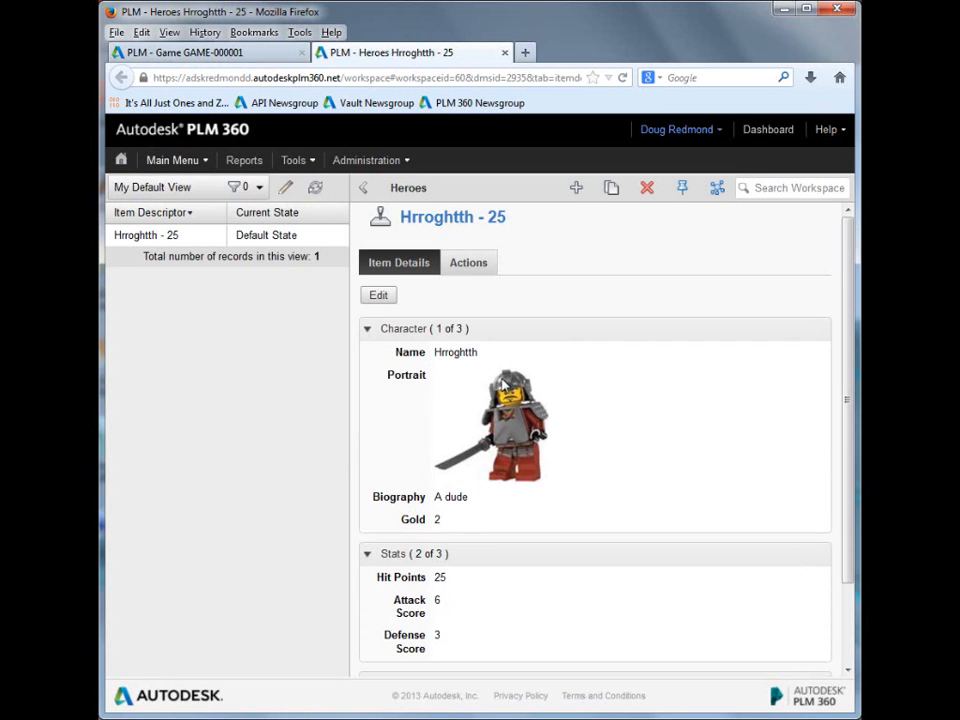
Step: Examine the hero's gold, hit points, attack score, defense score and game data
double_click(436, 520)
left_click_drag(380, 577, 491, 645)
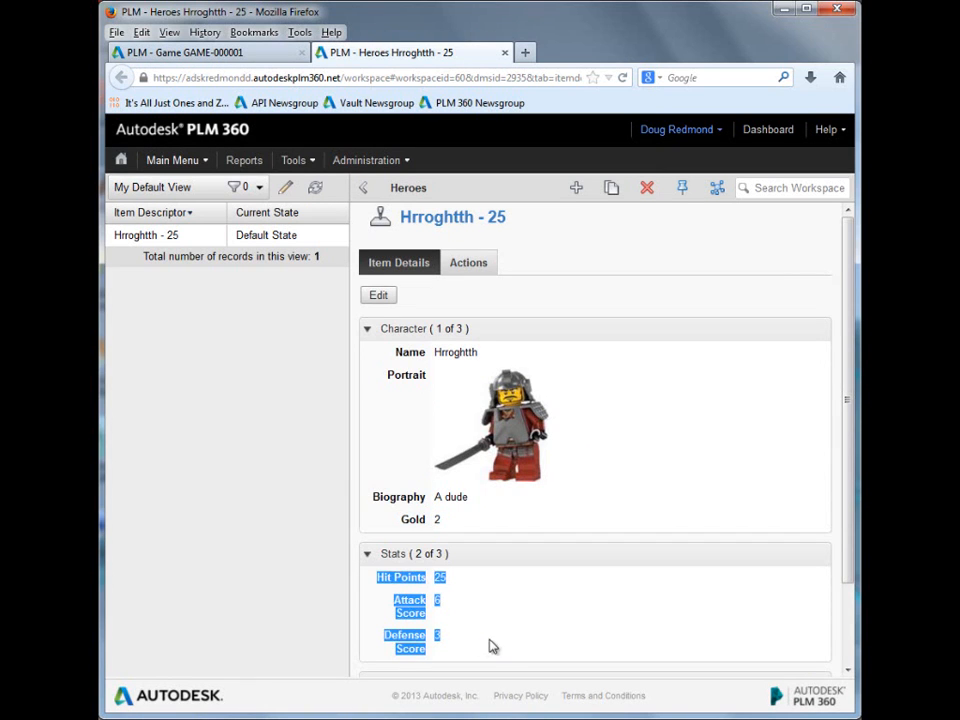
left_click(500, 641)
scroll(574, 628, "down", 2)
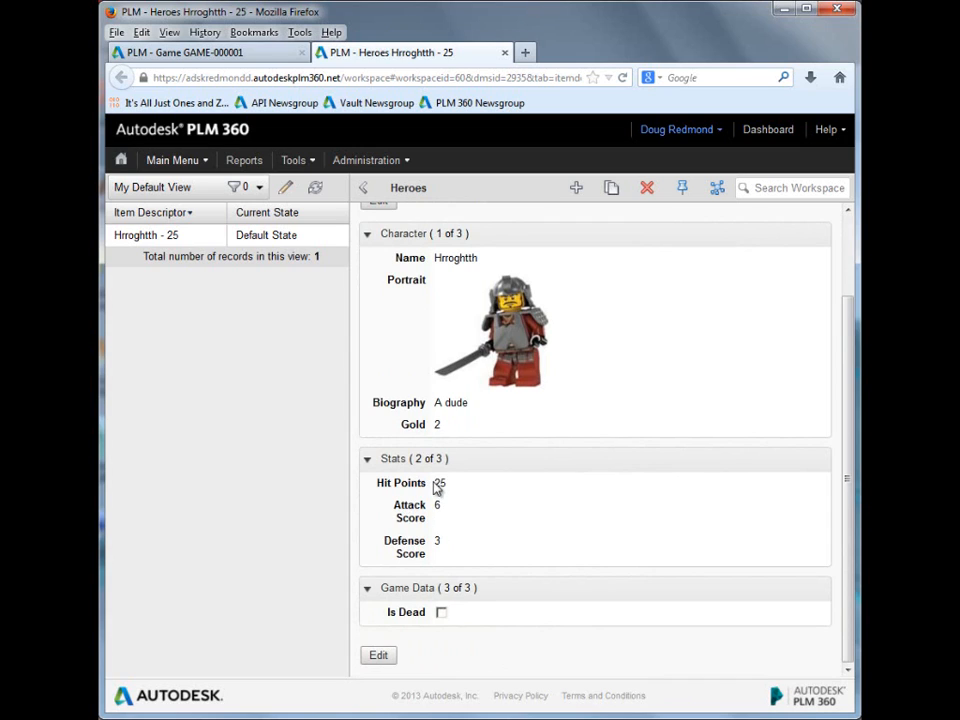
double_click(438, 483)
double_click(438, 505)
double_click(437, 540)
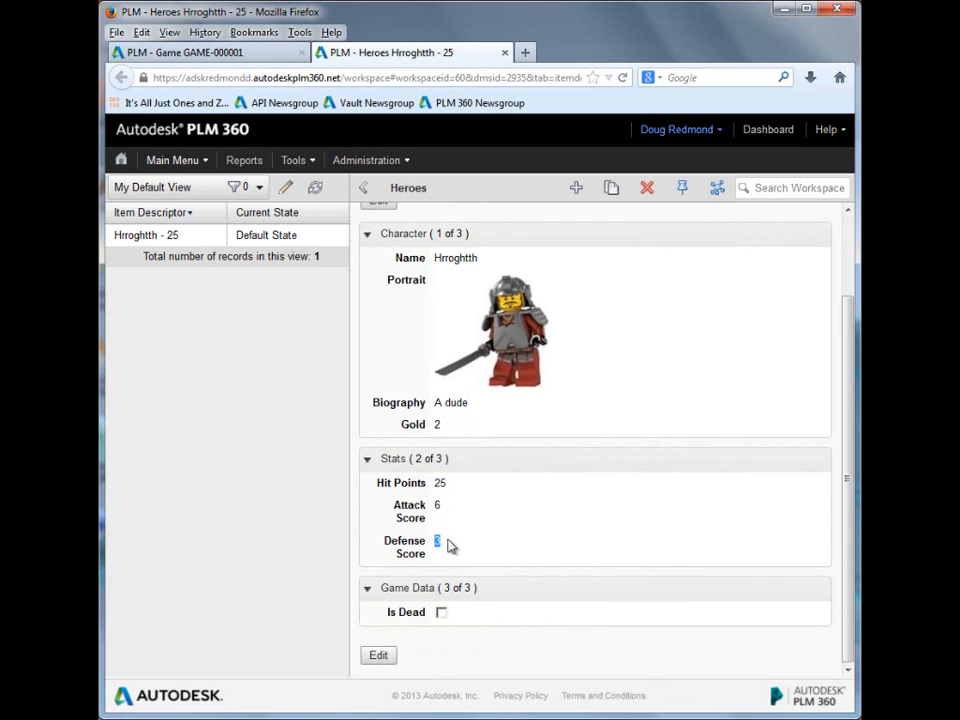
left_click(516, 567)
scroll(463, 615, "up", 1)
scroll(463, 617, "up", 2)
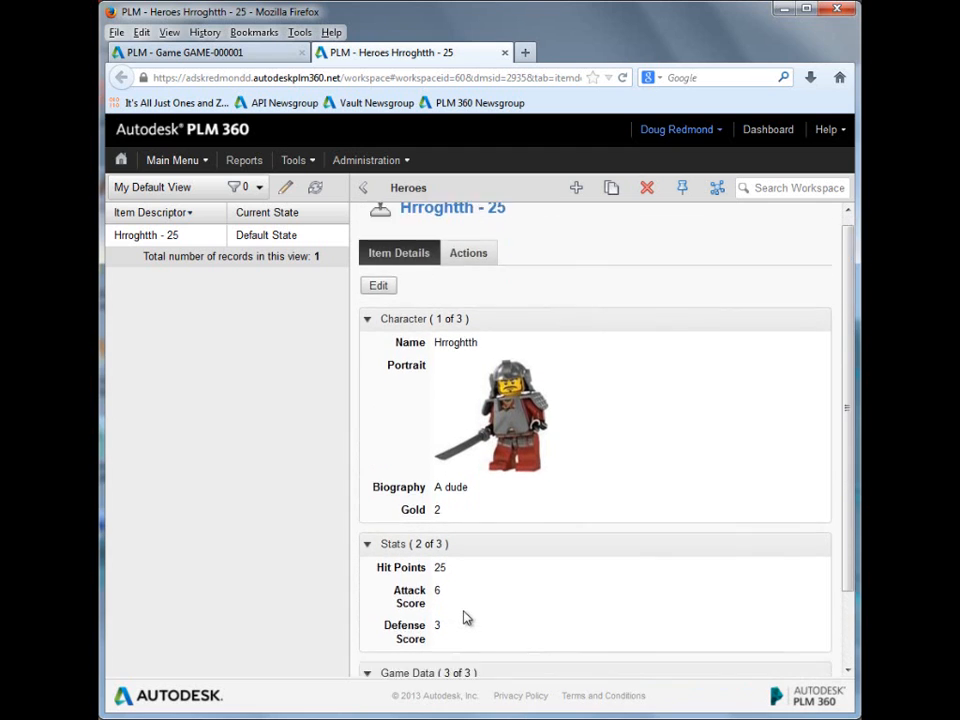
scroll(463, 620, "down", 2)
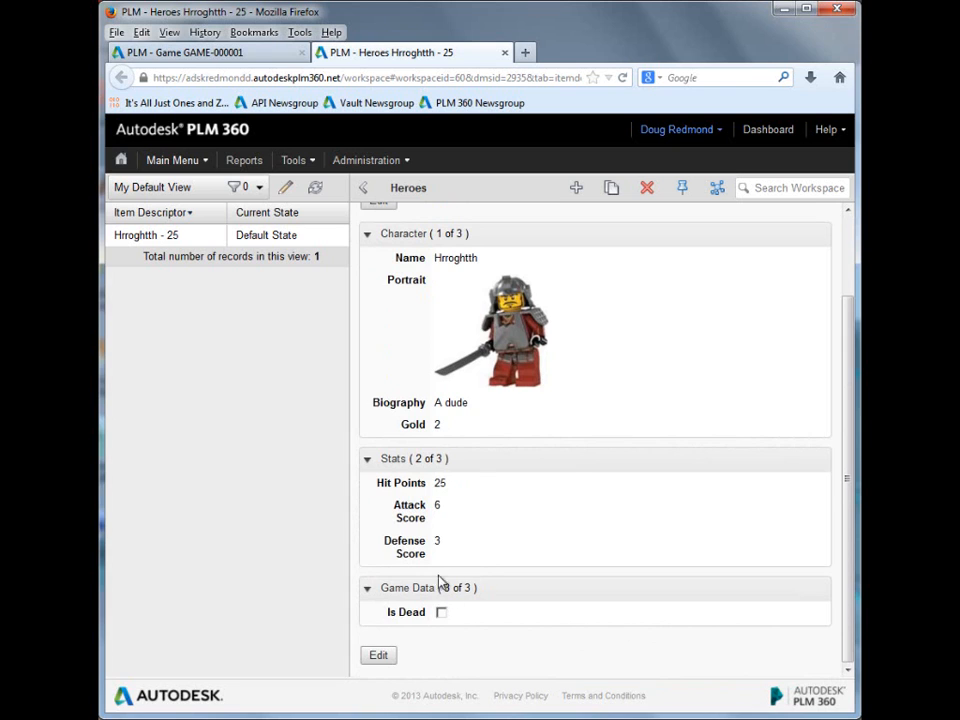
scroll(480, 360, "up", 3)
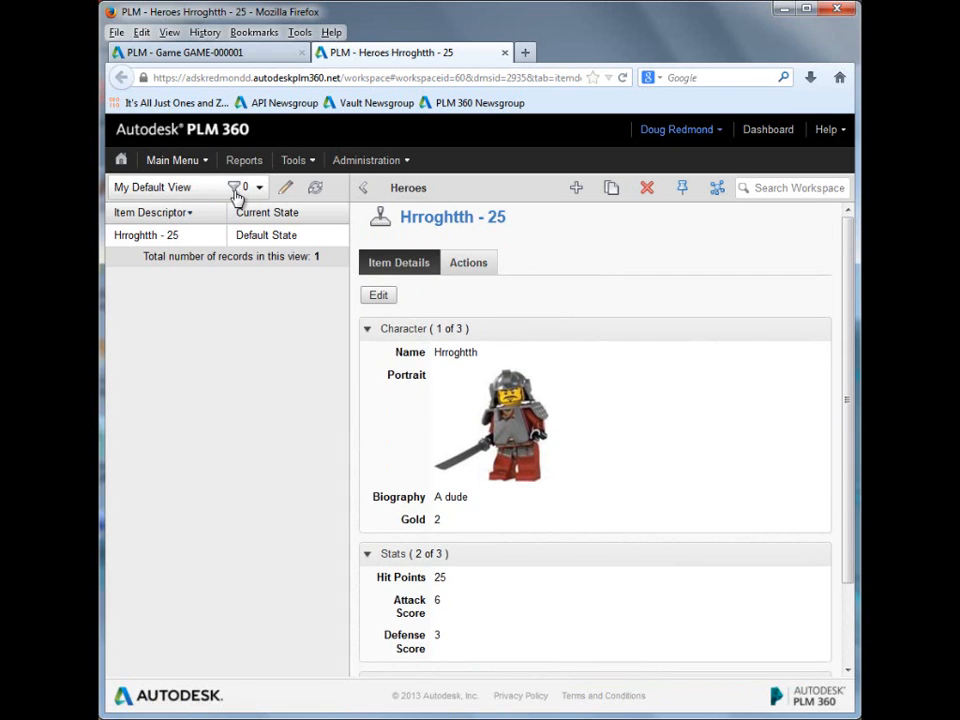
Step: In the Rooms workspace, view the item details of ROOM-000001 and the monster grid of ROOM-000003
mouse_move(187, 170)
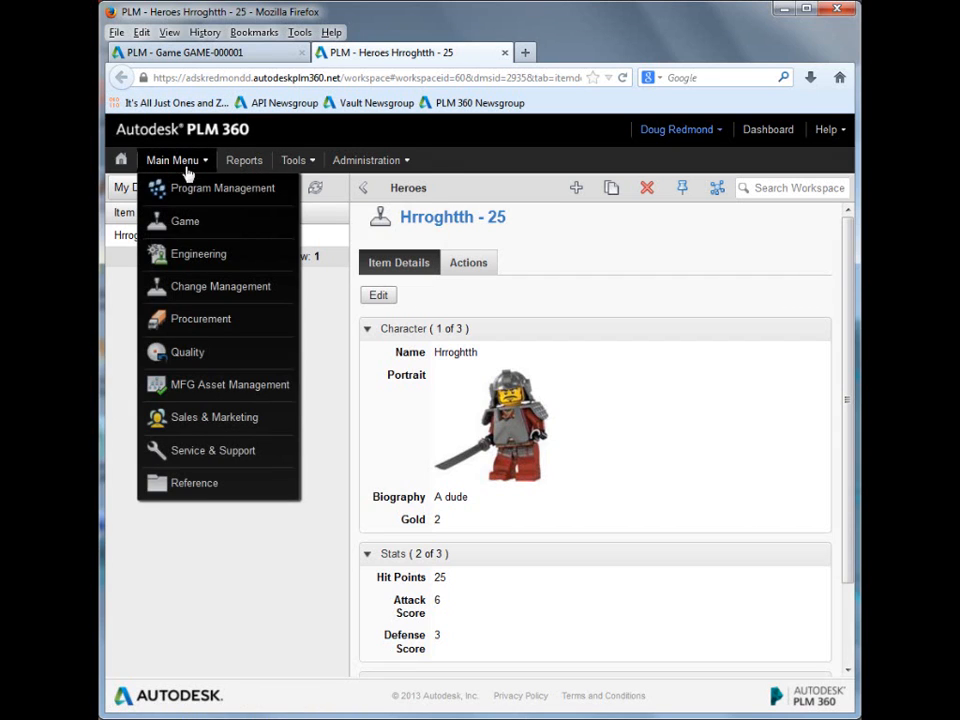
mouse_move(186, 221)
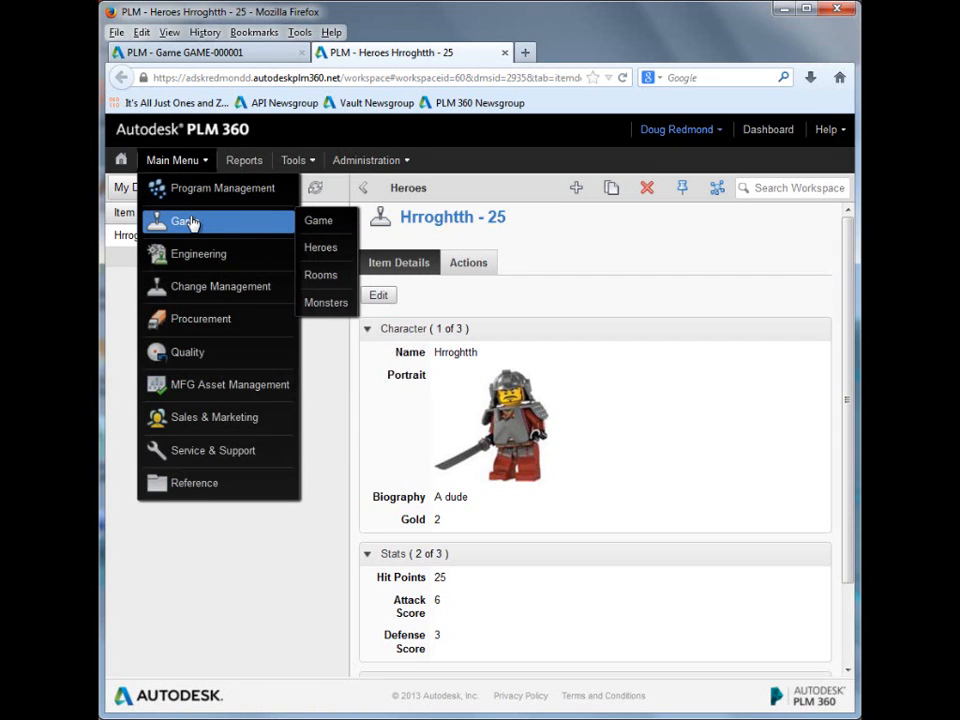
left_click(326, 278)
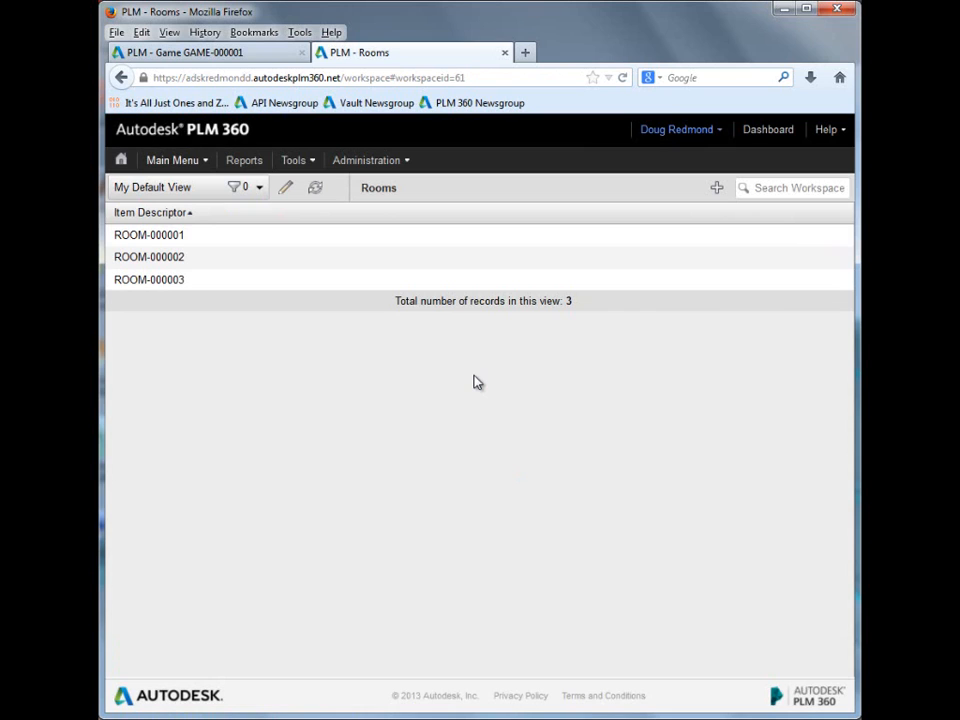
left_click(171, 237)
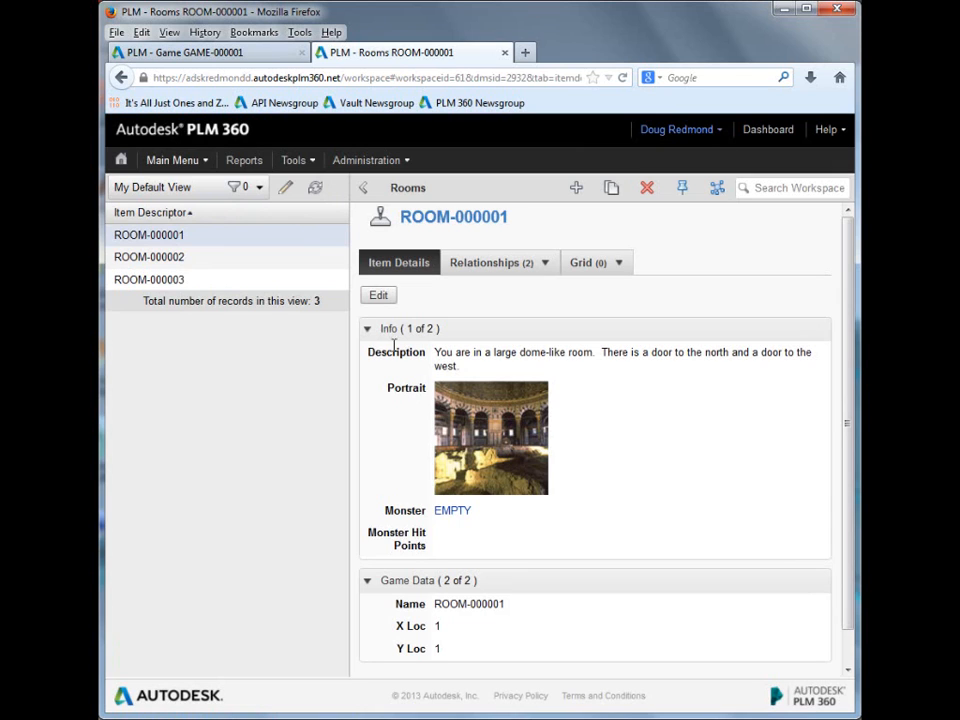
left_click(180, 279)
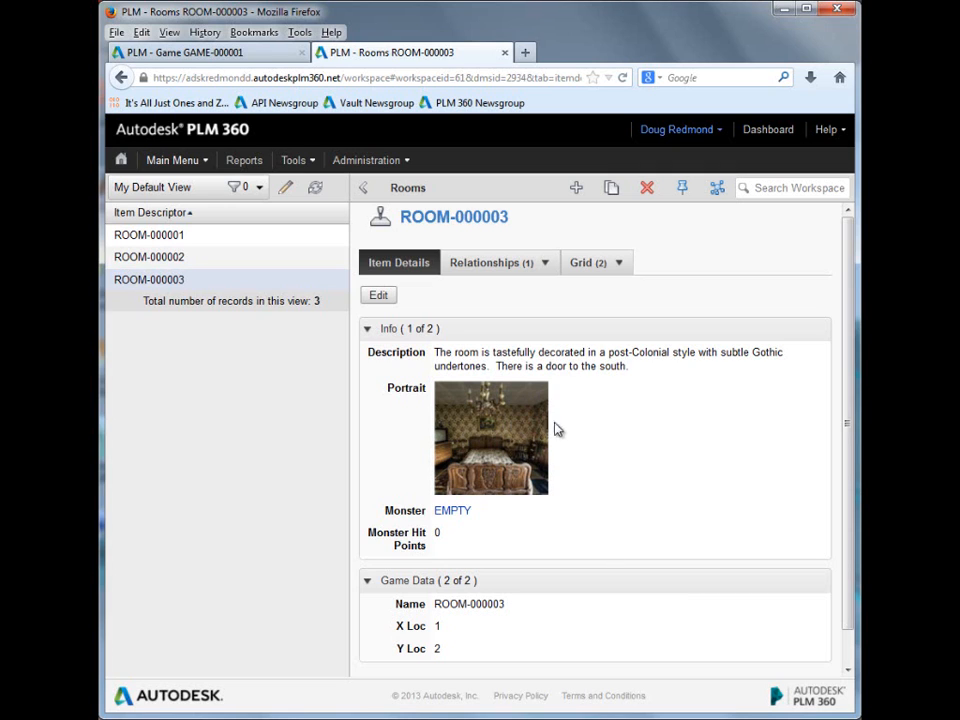
left_click(590, 263)
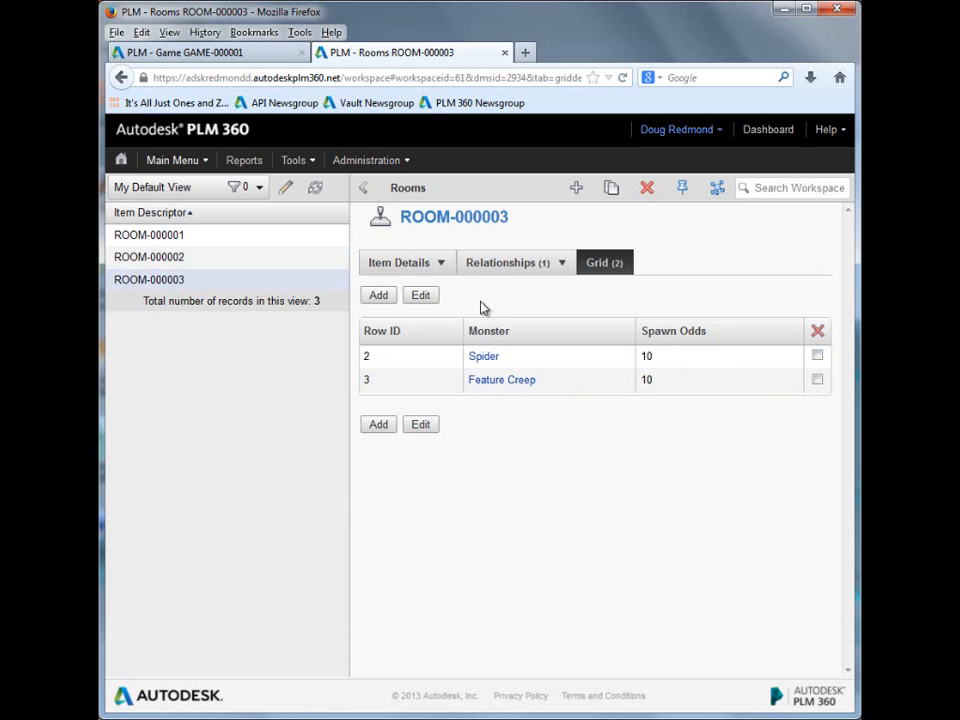
Step: Set the spawn odds of both Spider and Feature Creep to 50 in ROOM-000003's monster grid and save it
left_click(421, 298)
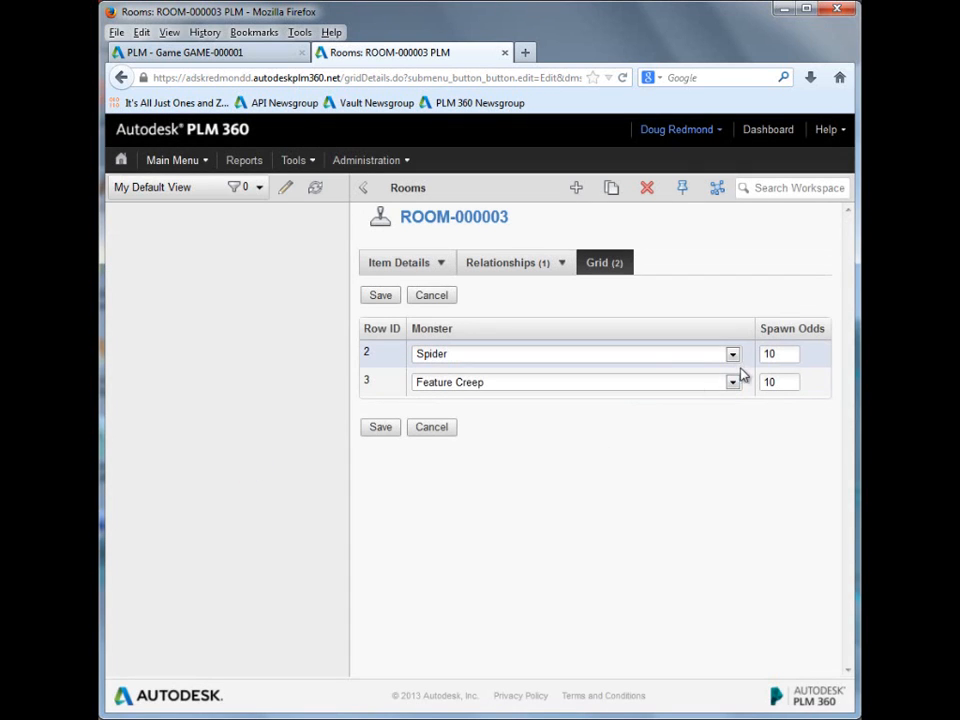
double_click(769, 354)
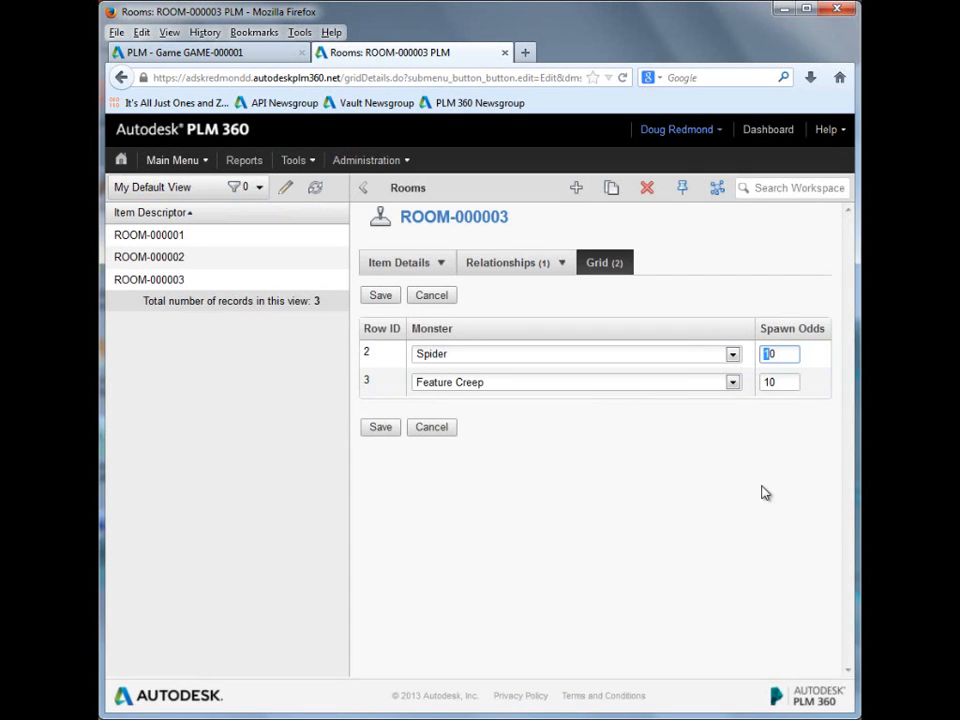
type("50")
double_click(769, 382)
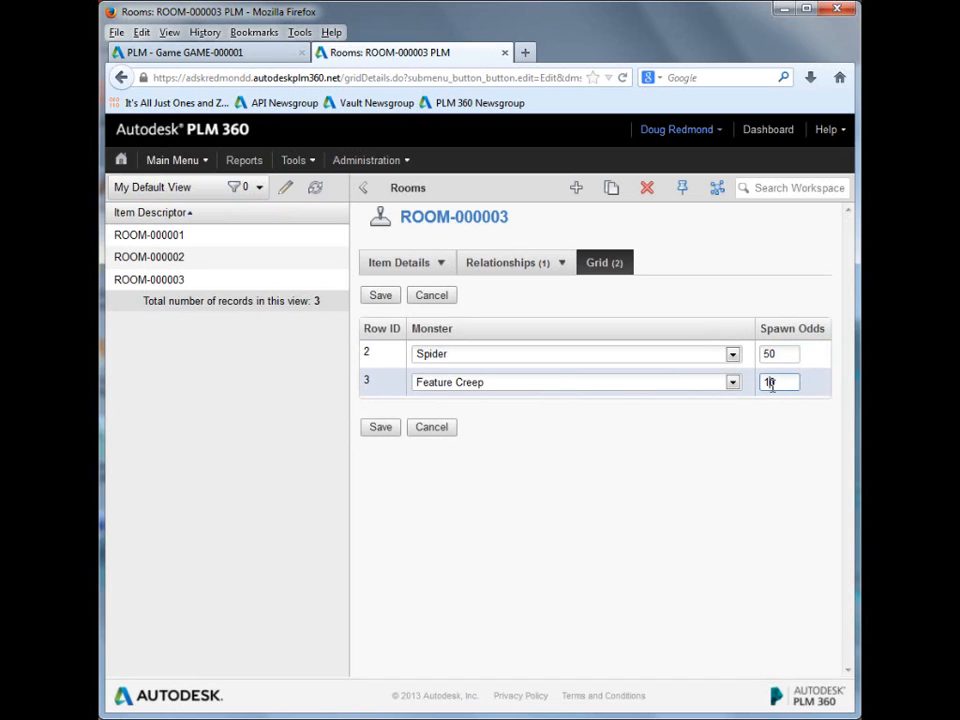
type("50")
left_click(394, 435)
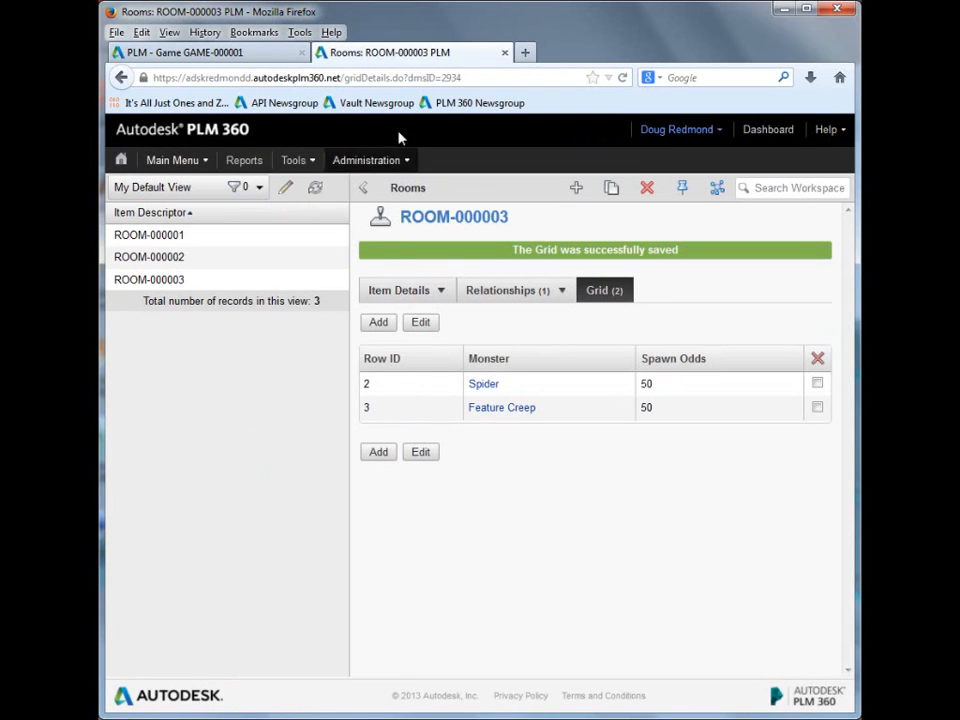
Step: View the monster grids of ROOM-000002 and ROOM-000001
left_click(168, 259)
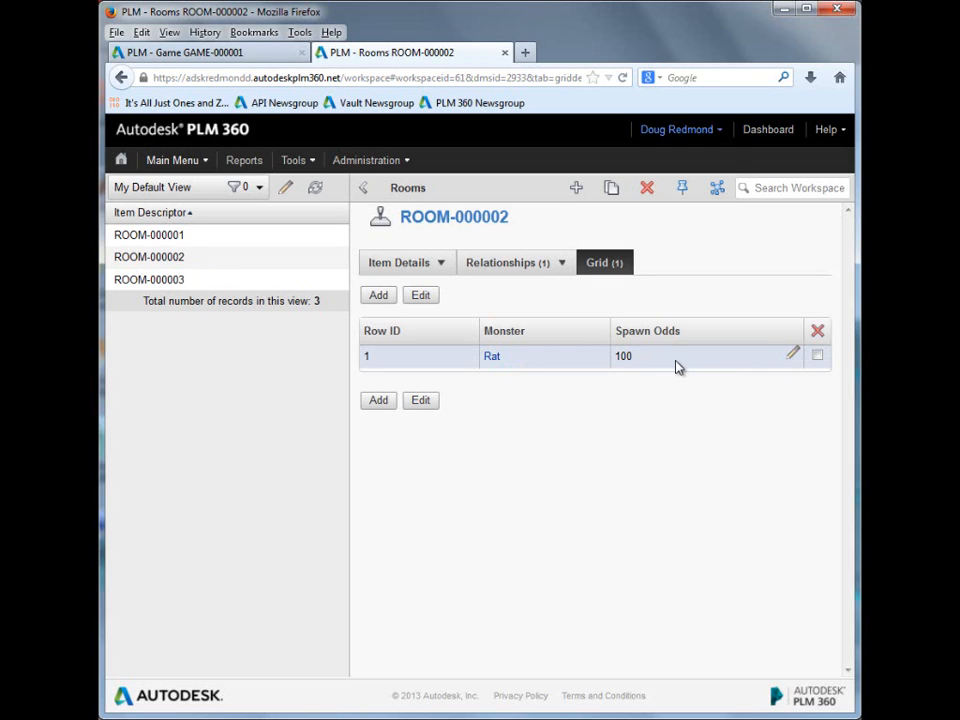
left_click(175, 238)
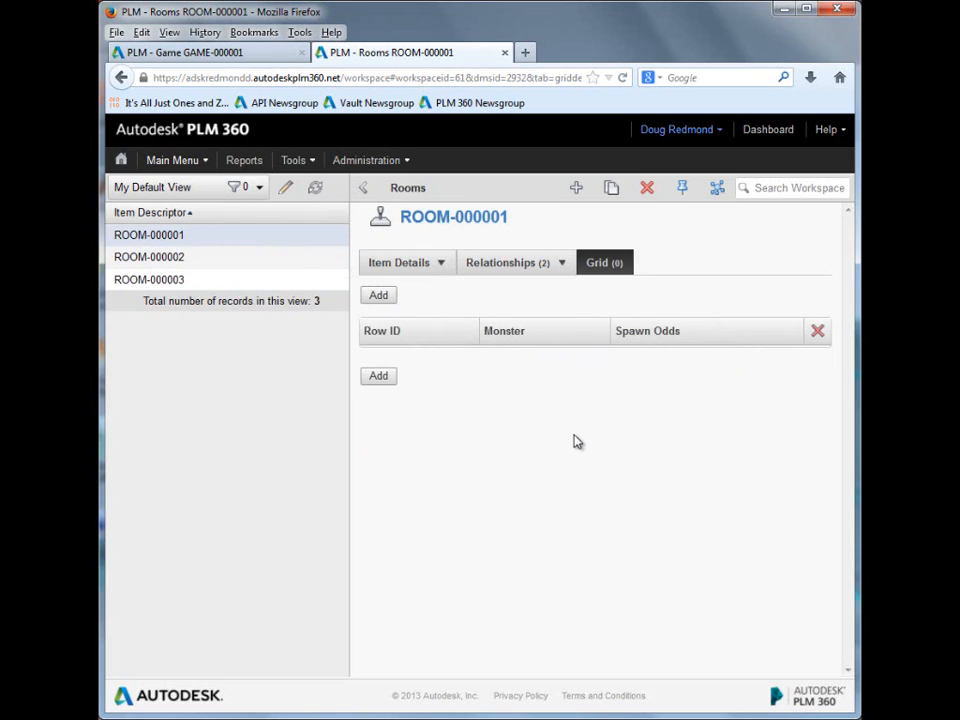
Step: Return to GAME-000001 and perform the Go North workflow action from the dome-like room, saving the step
left_click(242, 60)
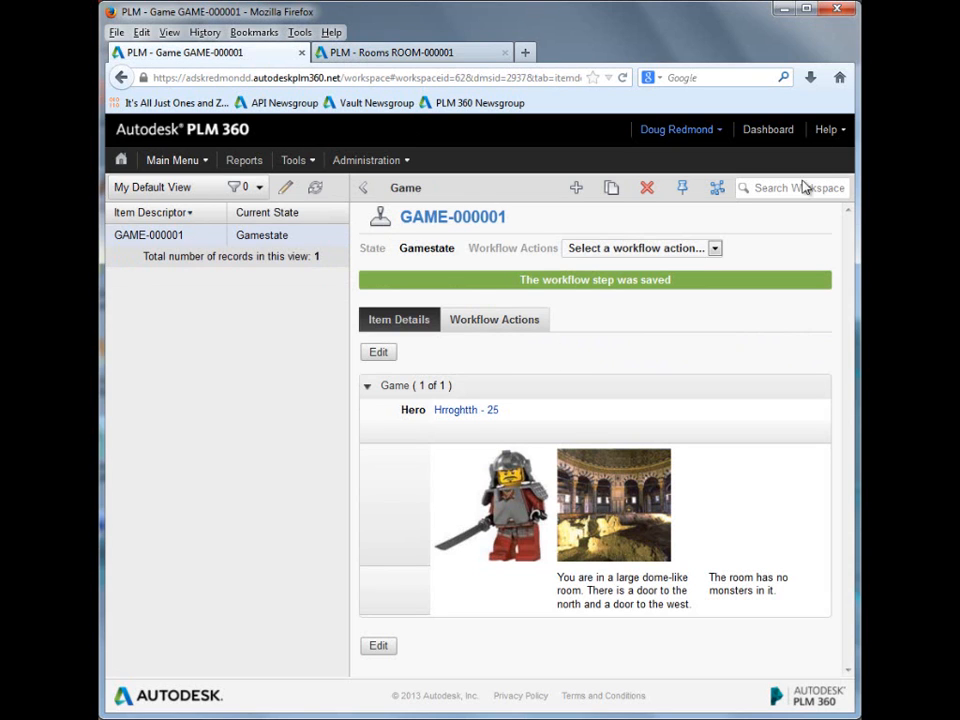
left_click(714, 249)
left_click(601, 277)
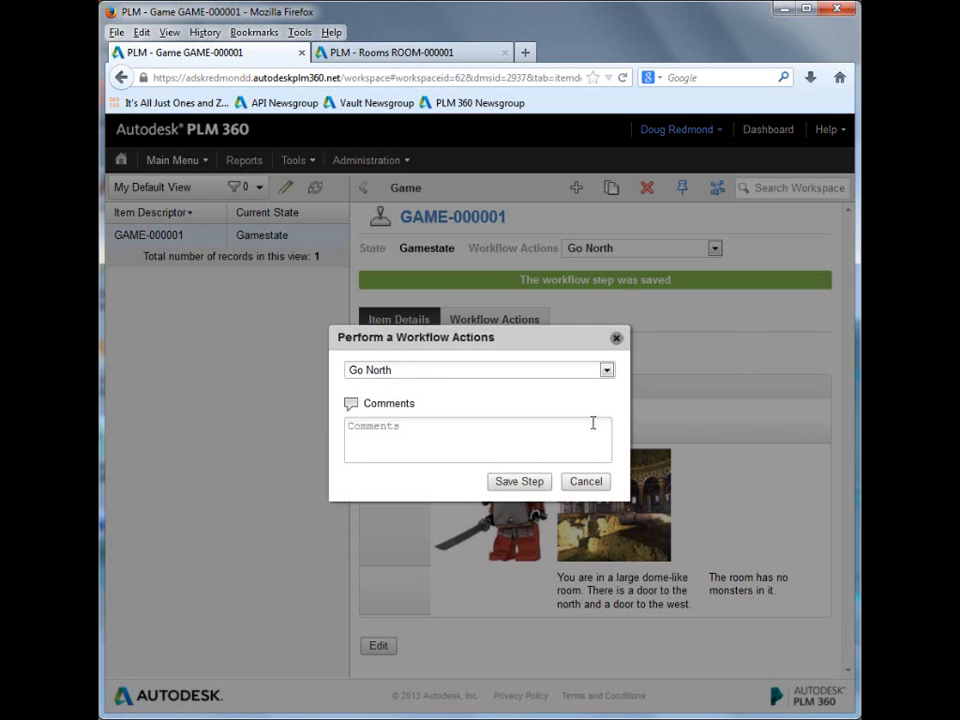
left_click(518, 482)
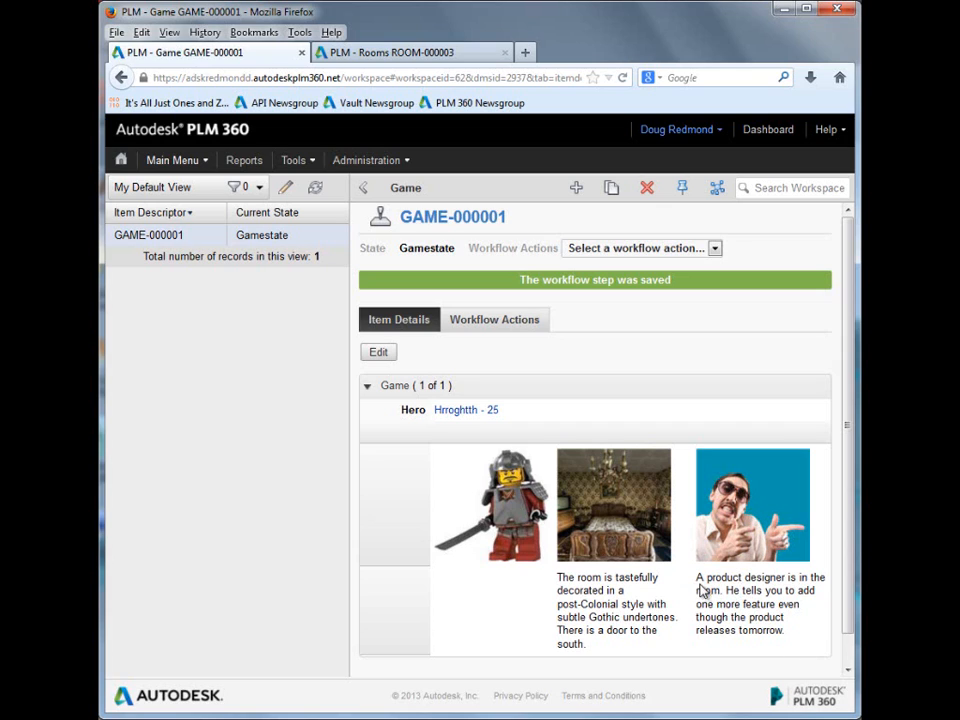
Step: Perform the Attack workflow action against the product designer monster and save the step
left_click(713, 249)
left_click(611, 281)
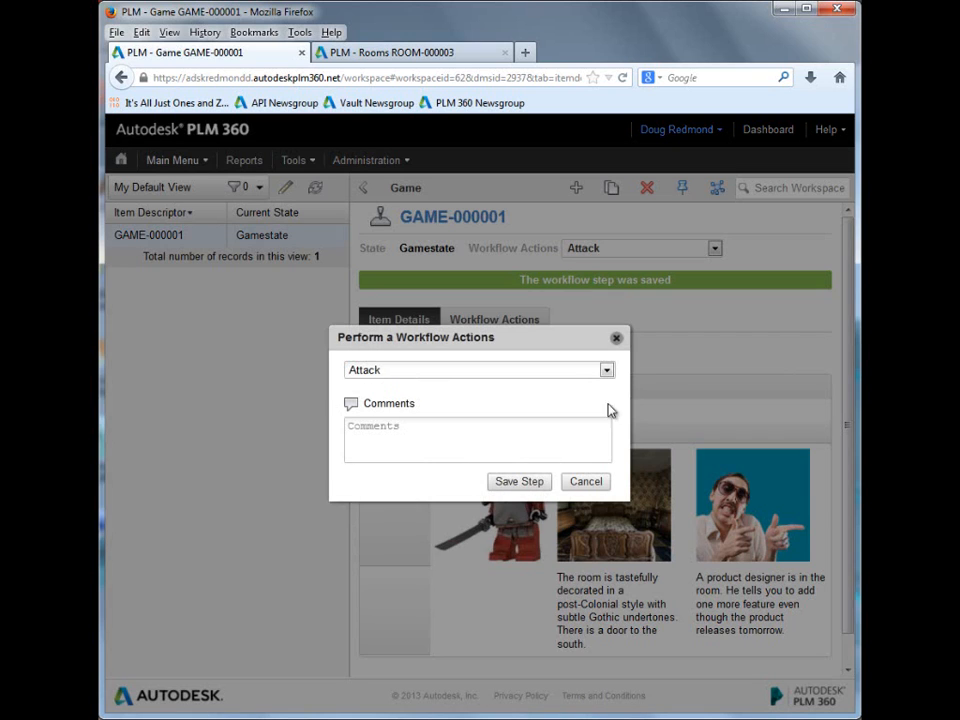
left_click(519, 483)
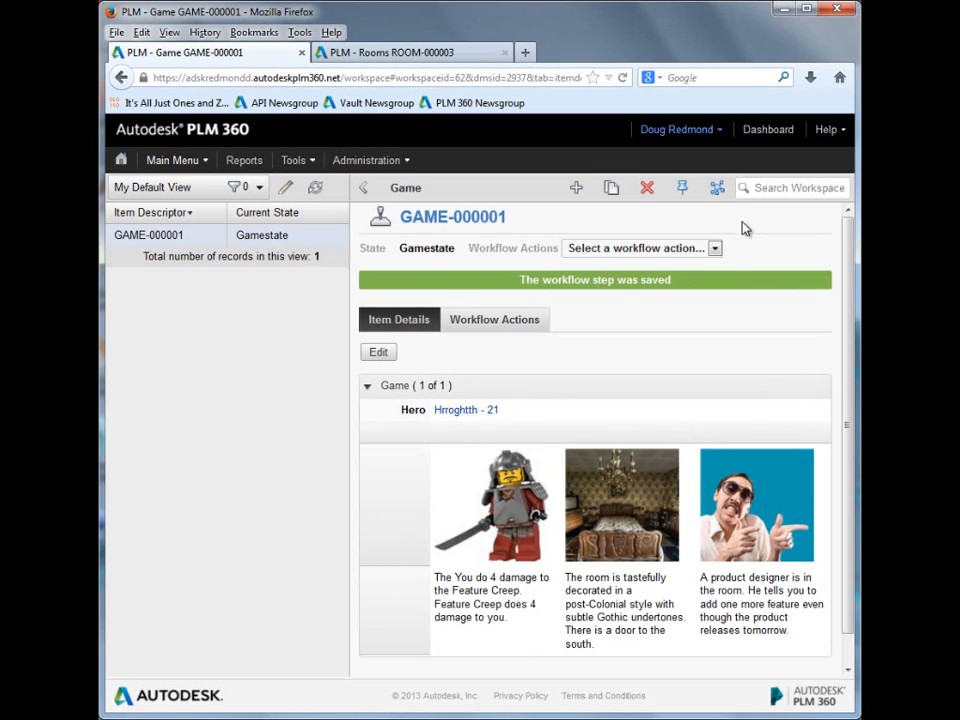
Step: Flee the post-Colonial style room by performing the Go South workflow action and saving the step
left_click(714, 248)
left_click(615, 292)
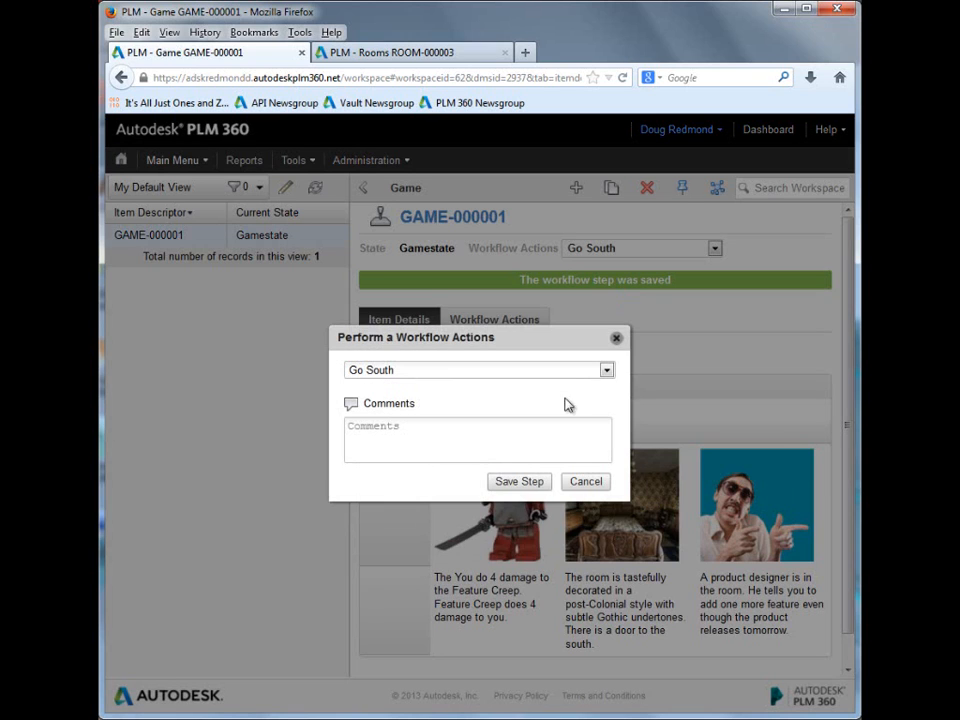
left_click(527, 484)
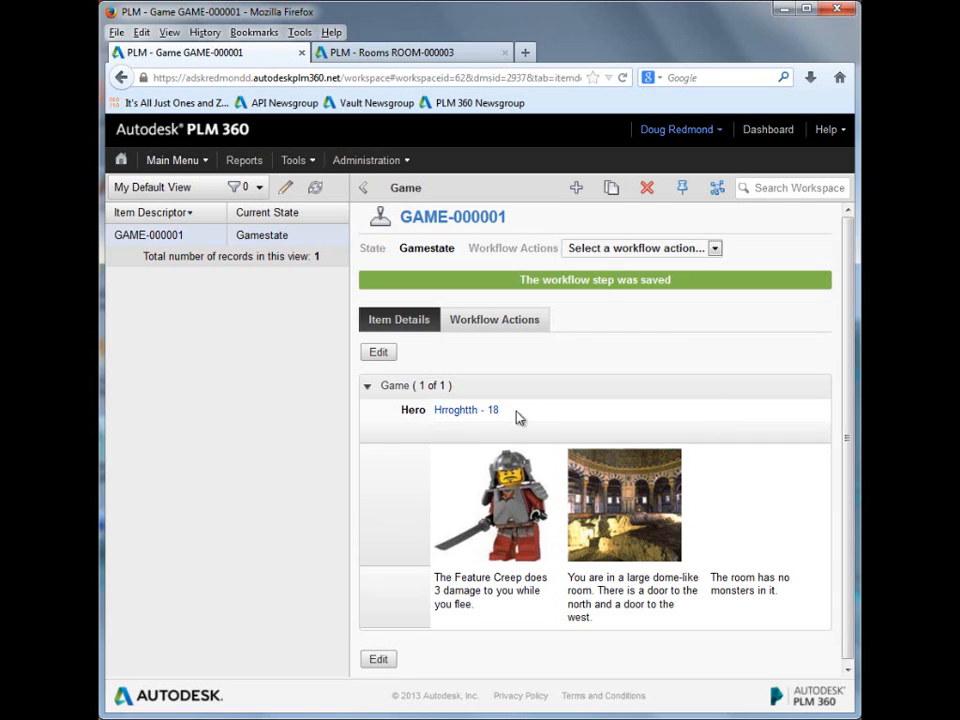
Step: Perform the Go North workflow action to re-enter the post-Colonial style room and save the step
left_click(716, 251)
left_click(645, 279)
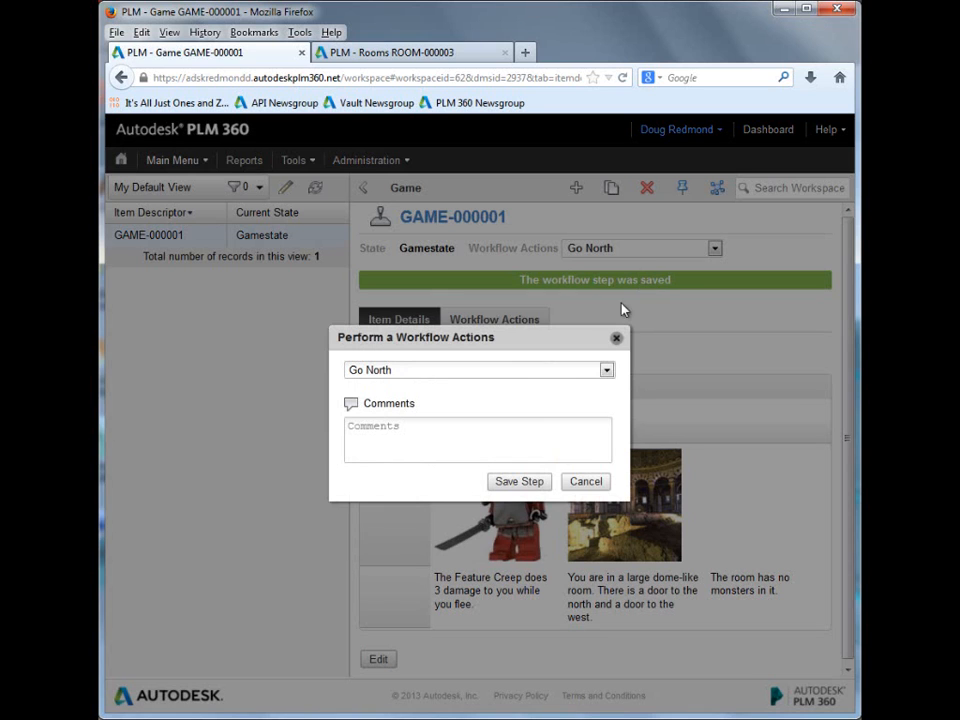
left_click(519, 481)
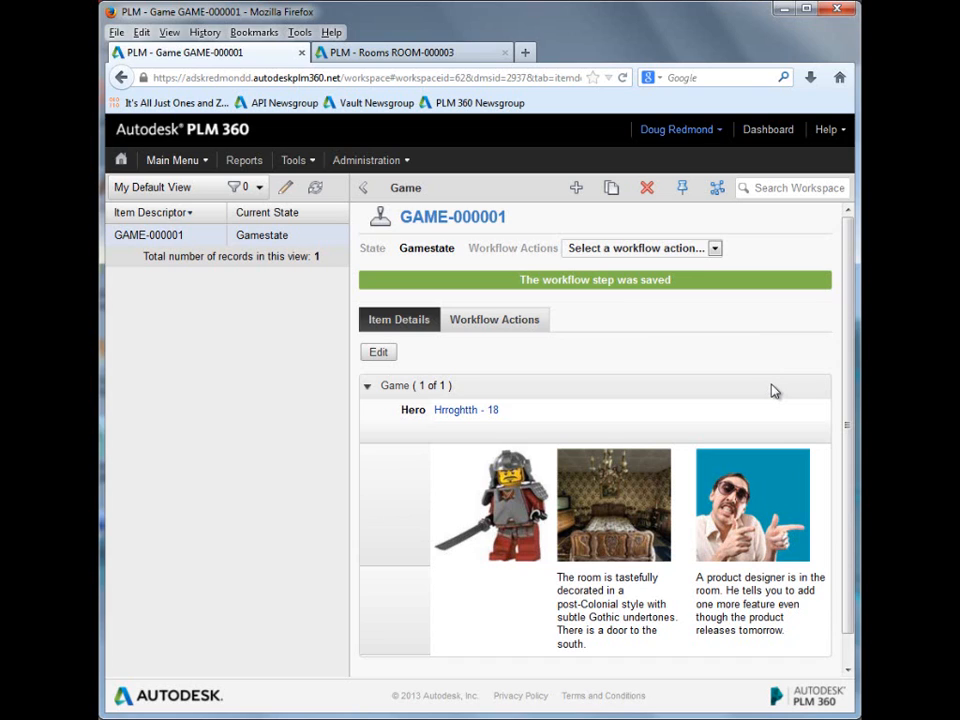
left_click(716, 250)
left_click(578, 277)
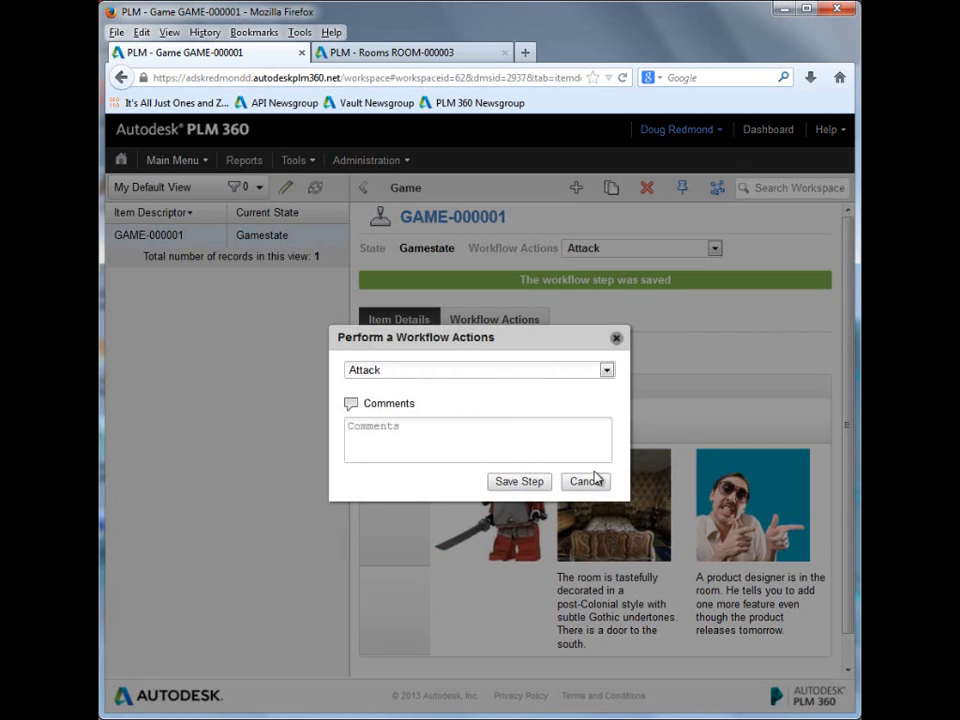
left_click(617, 337)
Step: Edit the item details of ROOM-000003 to set Monster Hit Points to 1 and save the record
left_click(436, 49)
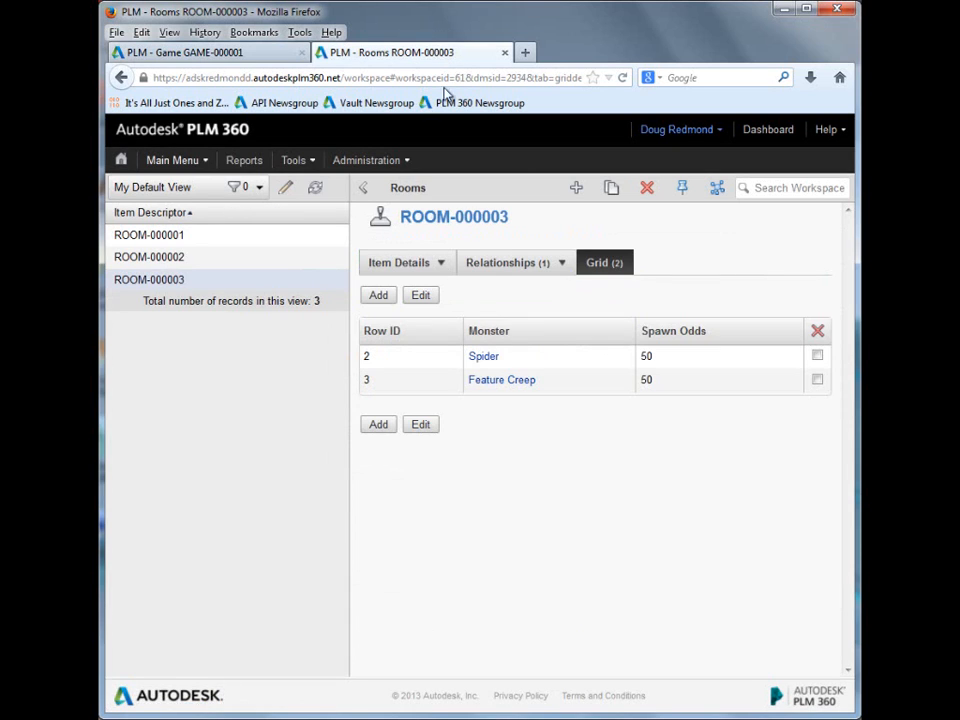
left_click(402, 263)
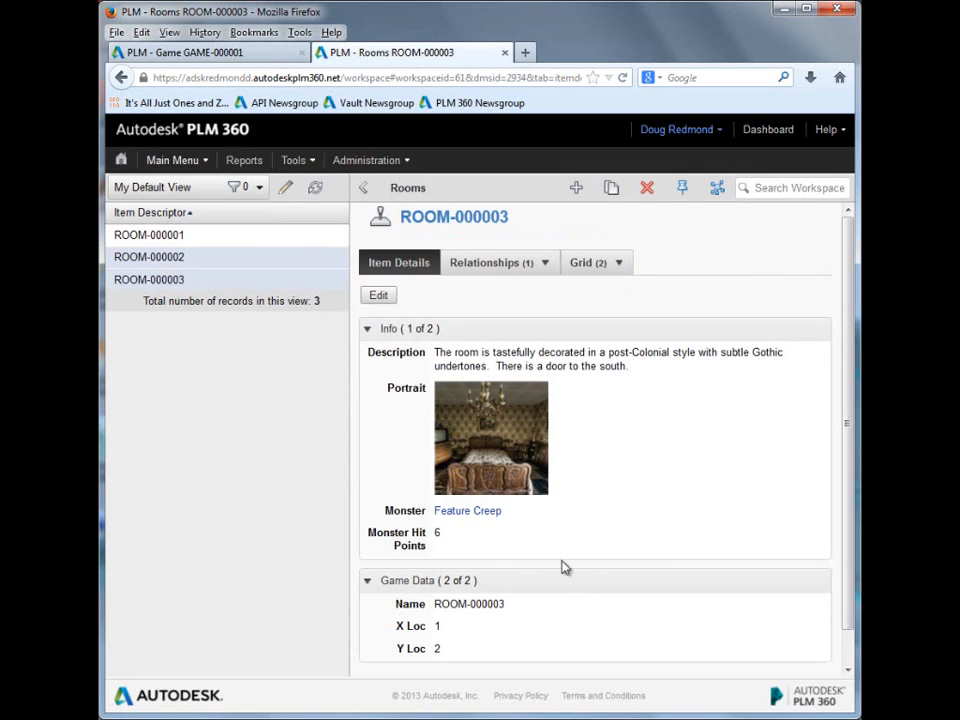
left_click(382, 297)
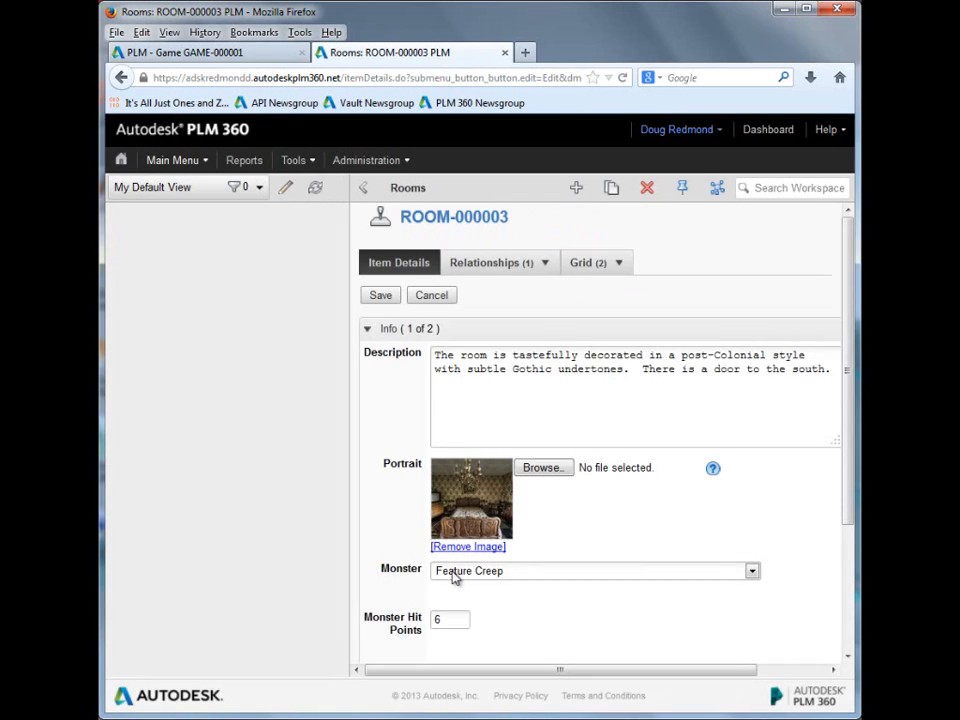
double_click(448, 620)
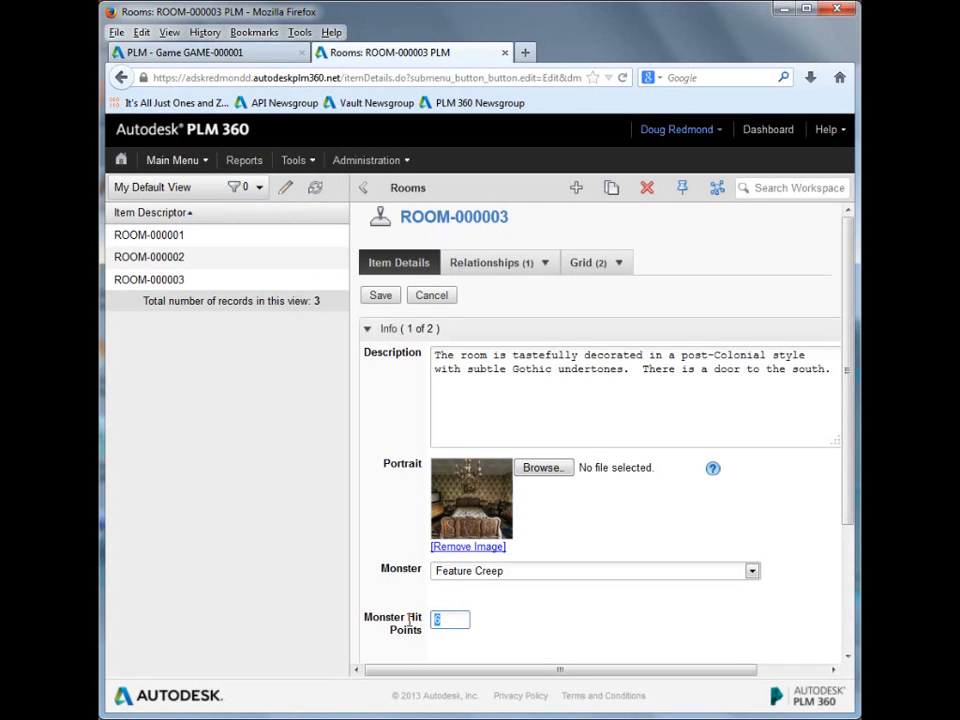
type("1")
left_click(384, 299)
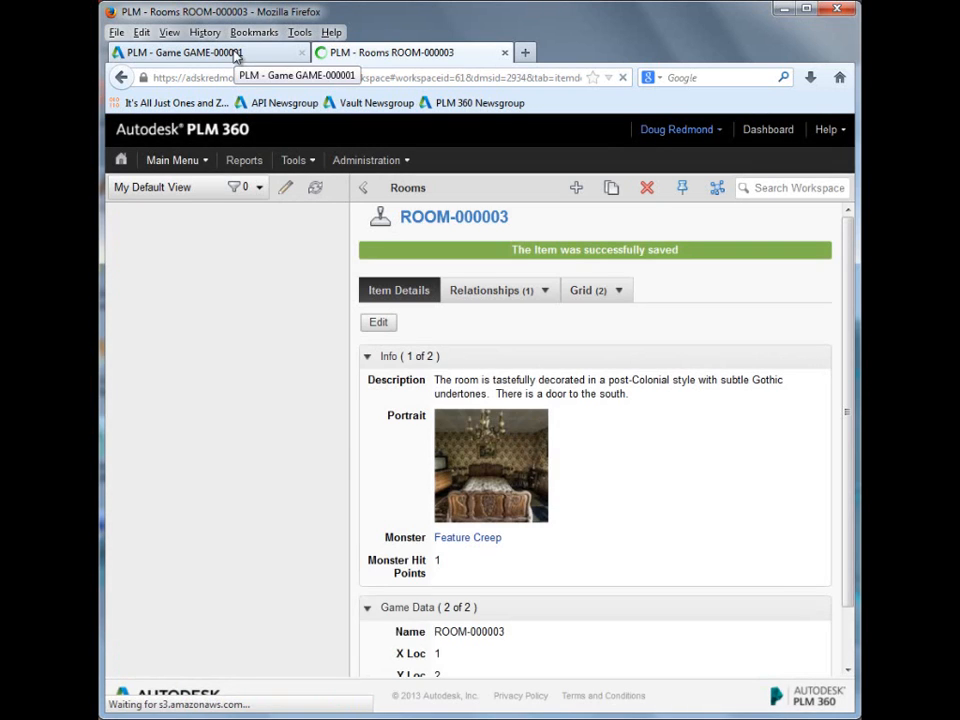
Step: Return to GAME-000001, reset the pending workflow action, and perform and save an Attack on the weakened Feature Creep
left_click(237, 55)
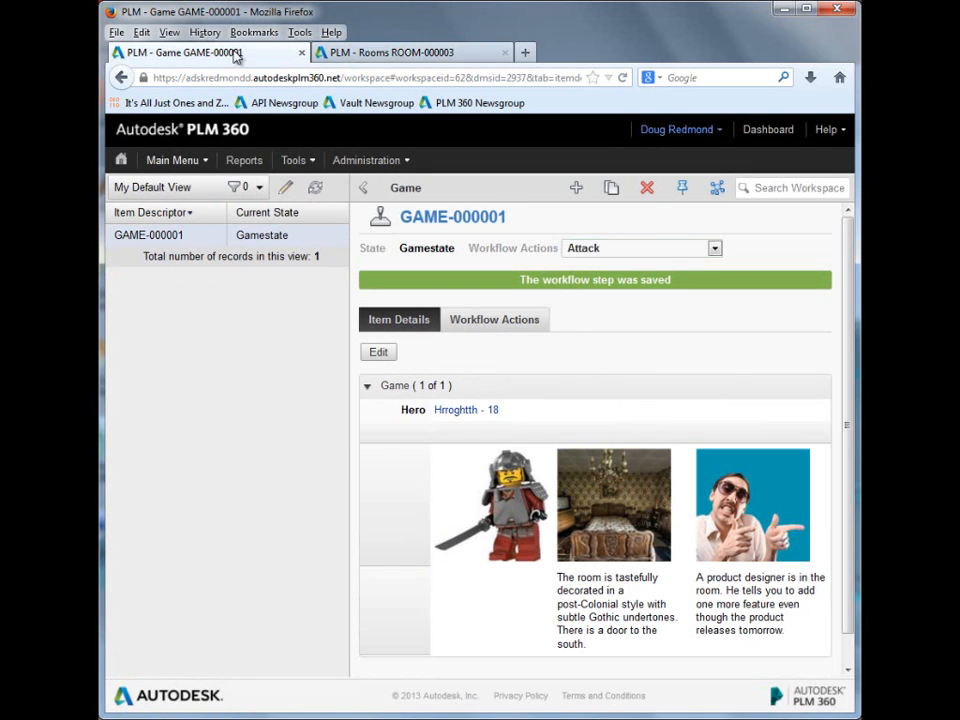
left_click(715, 249)
left_click(638, 263)
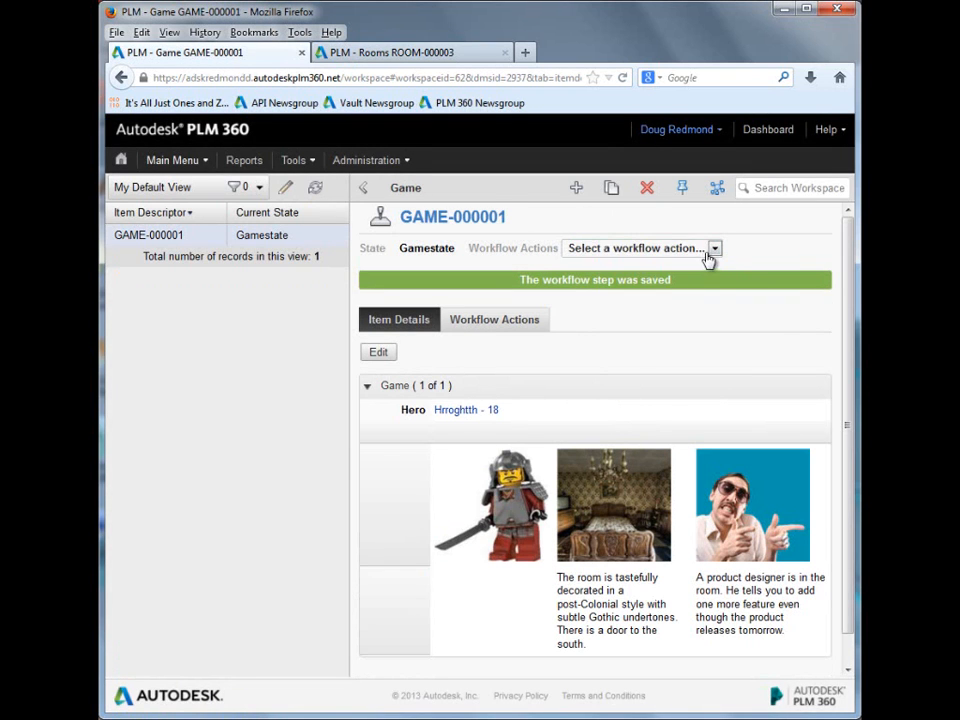
left_click(714, 250)
left_click(615, 276)
left_click(519, 482)
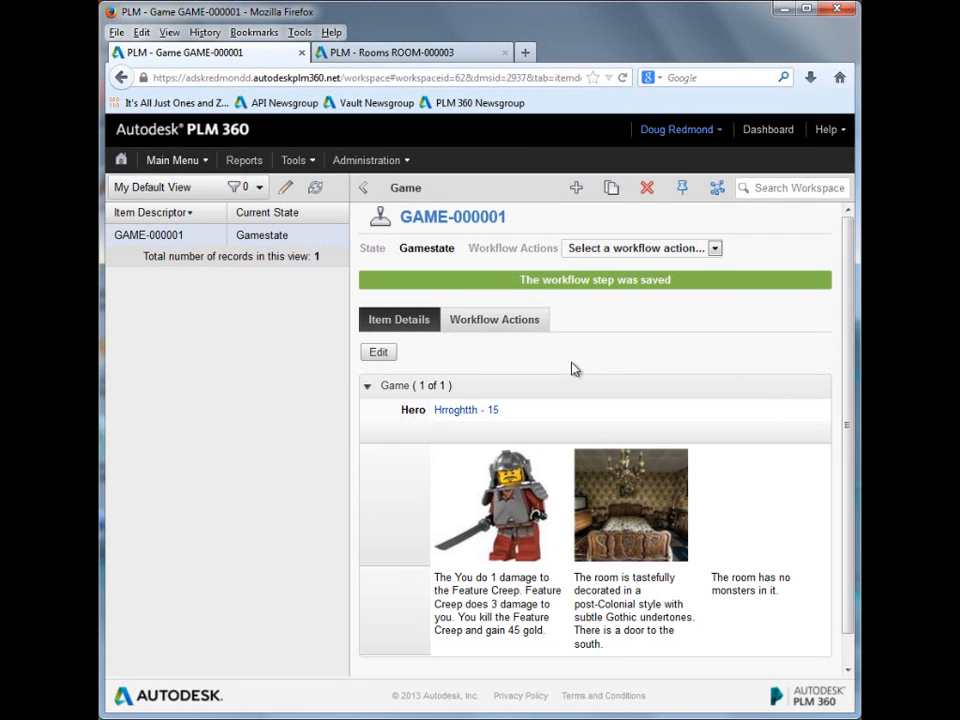
Step: Check the linked hero record's gold and hit points, then go back to the GAME-000001 record
left_click(454, 412)
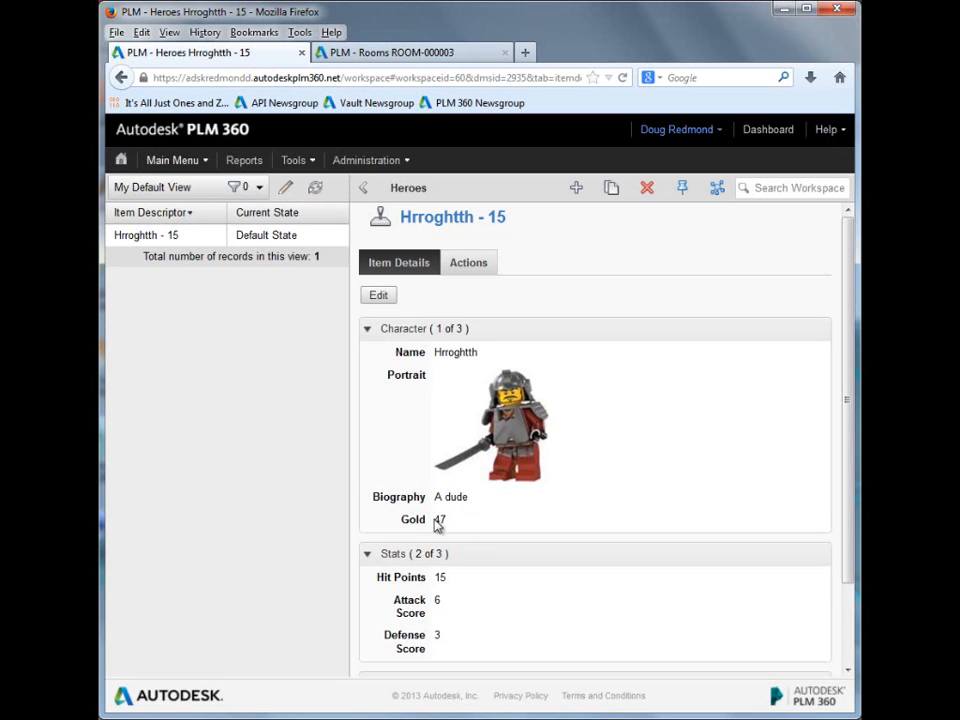
right_click(121, 78)
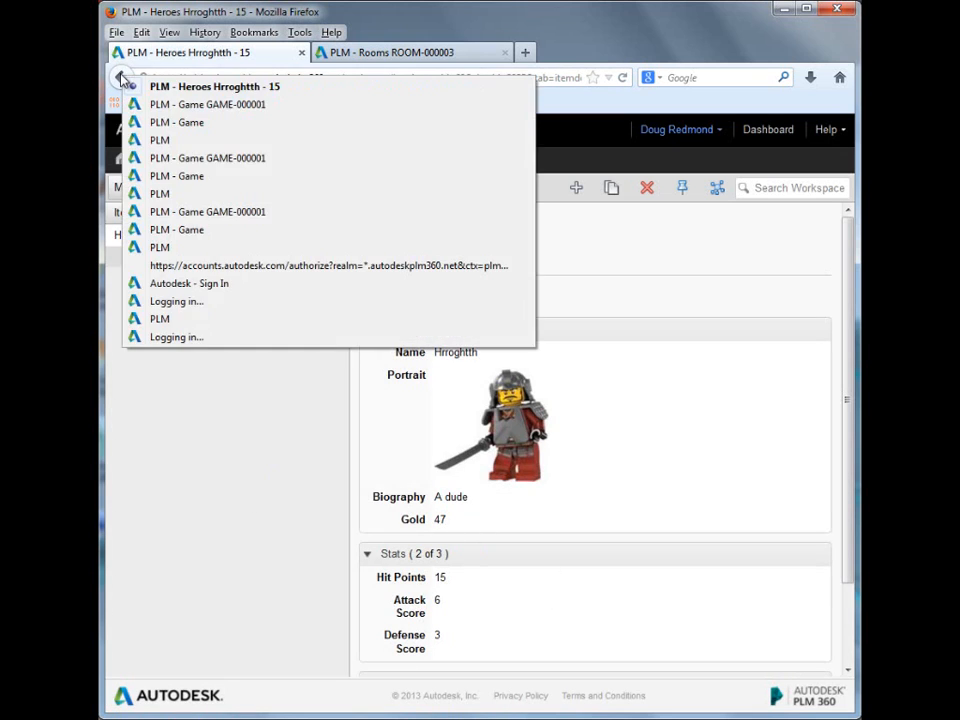
left_click(252, 104)
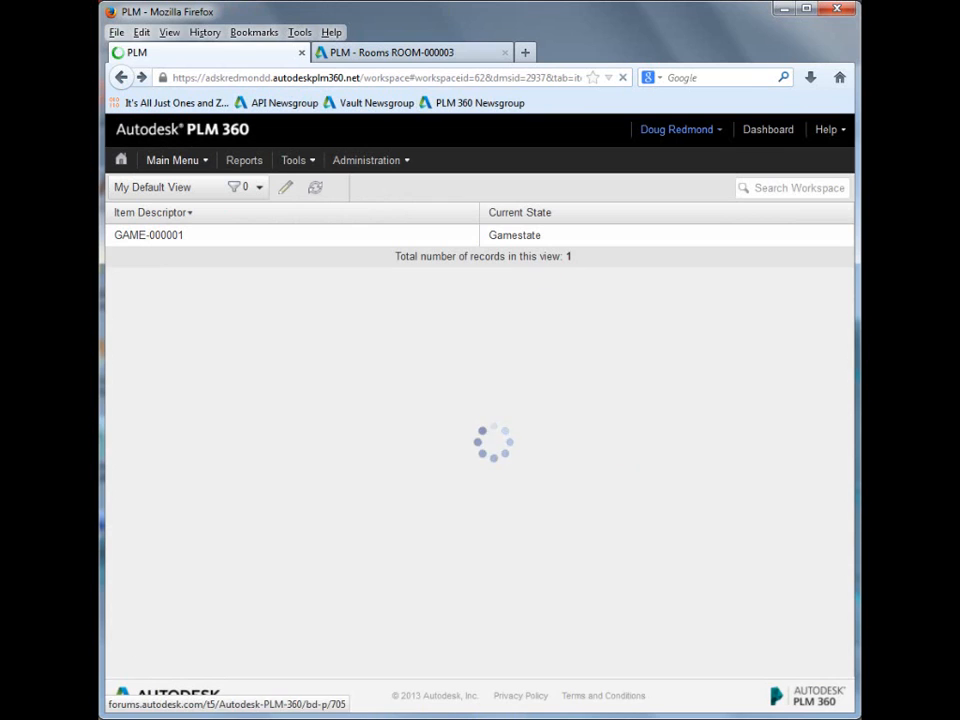
Step: Switch back to the ROOM-000003 browser page, view the workspaces in the Game category, and open the Workspace Manager
left_click(390, 55)
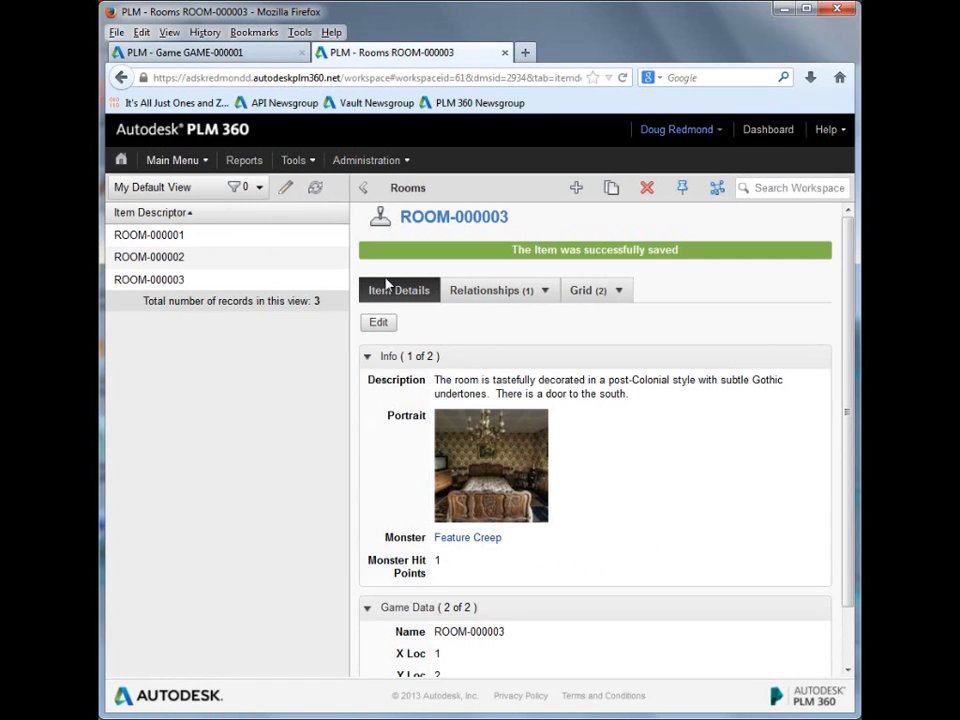
left_click(165, 160)
mouse_move(170, 228)
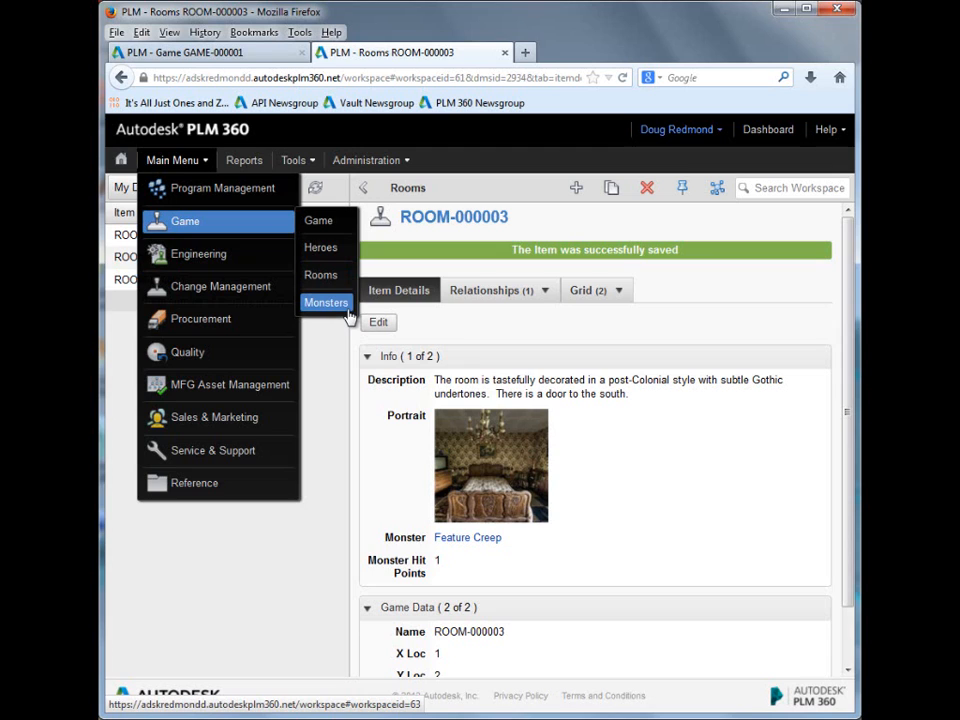
mouse_move(362, 175)
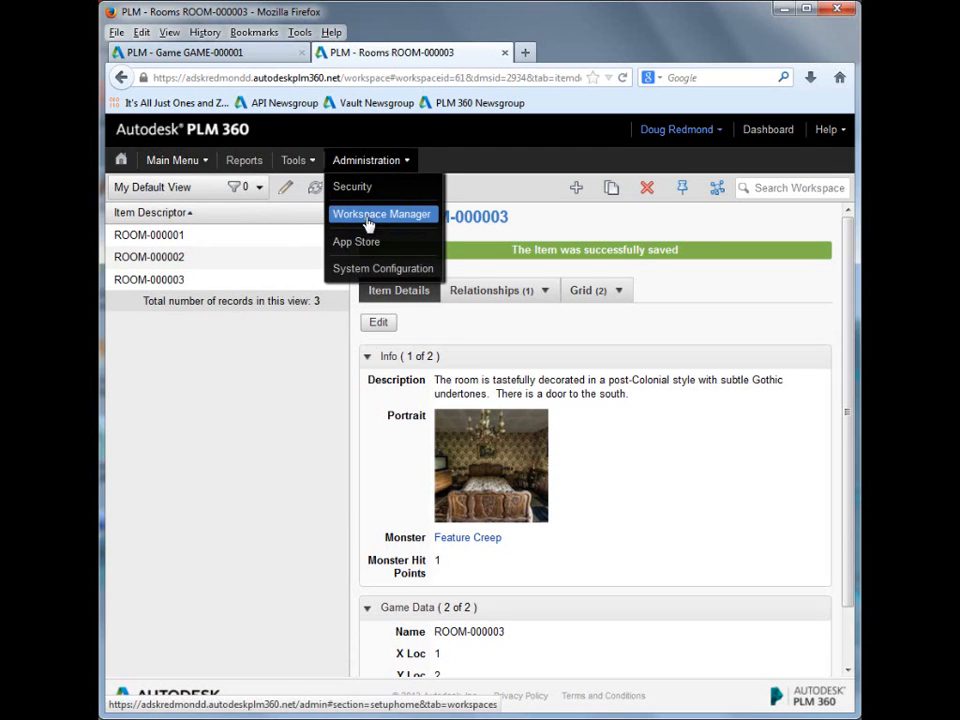
left_click(369, 224)
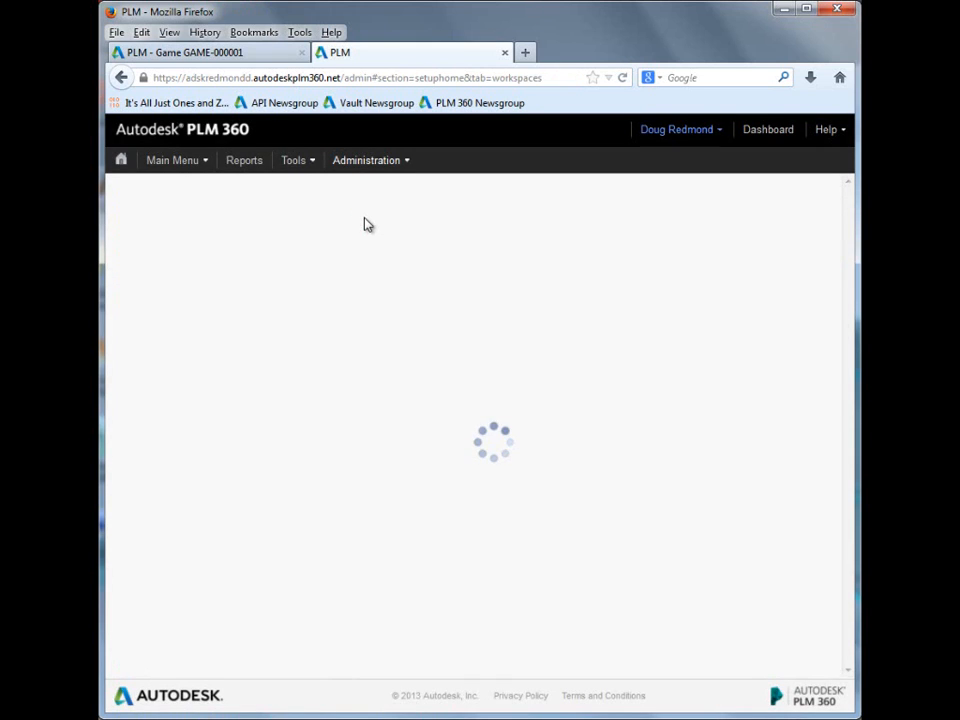
Step: Expand the Game workspace's configuration options and open its Workflow Editor
scroll(293, 400, "down", 5)
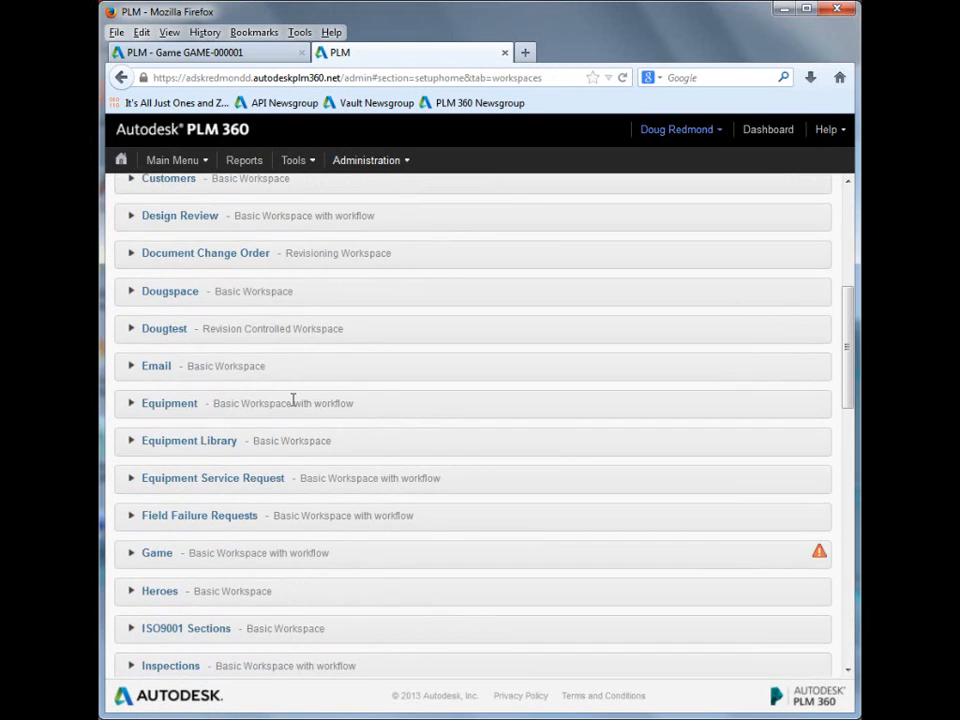
scroll(293, 400, "down", 1)
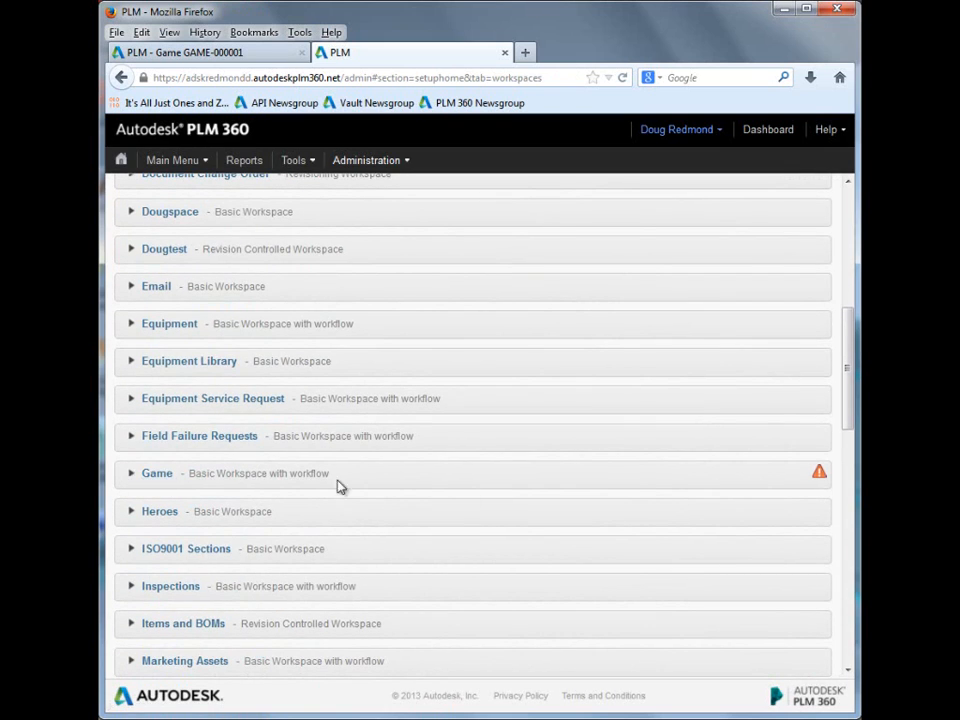
mouse_move(820, 476)
left_click(133, 476)
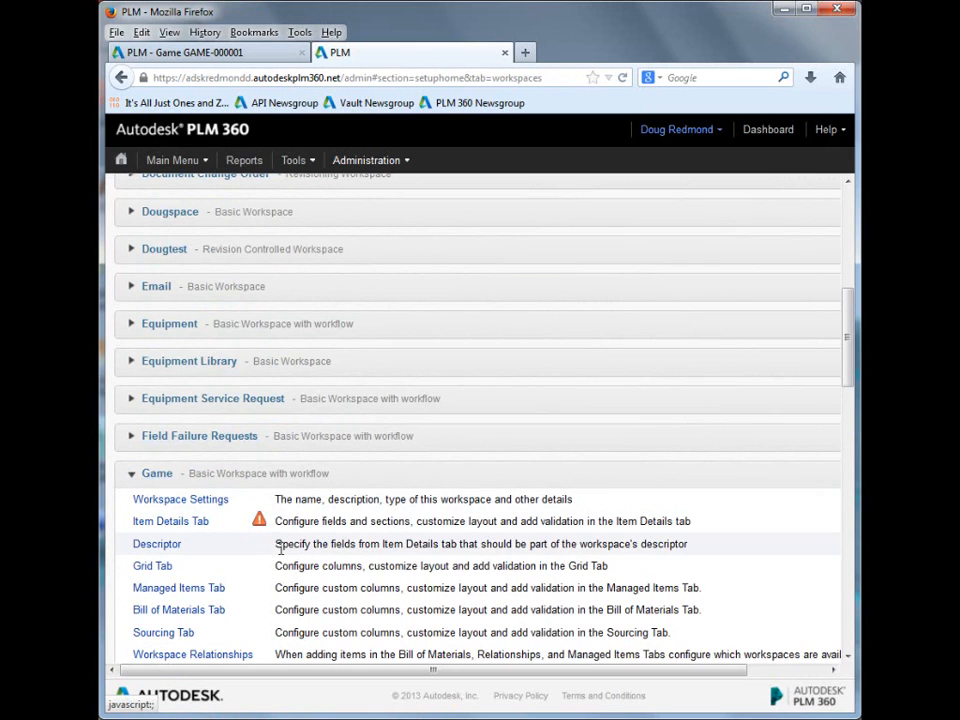
scroll(280, 549, "down", 2)
scroll(280, 549, "down", 3)
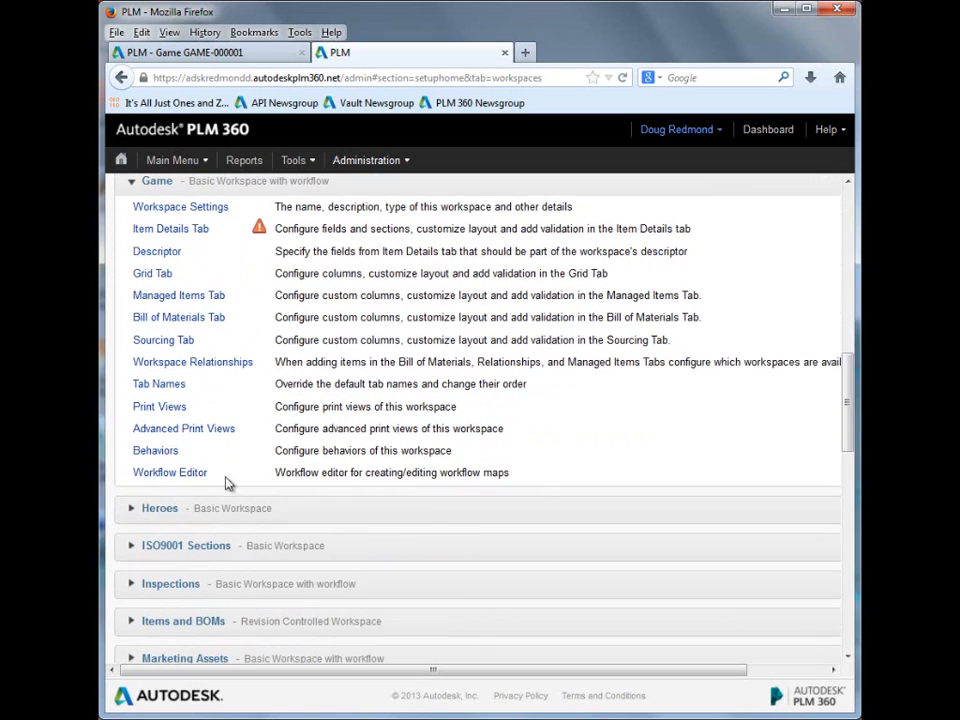
left_click(170, 476)
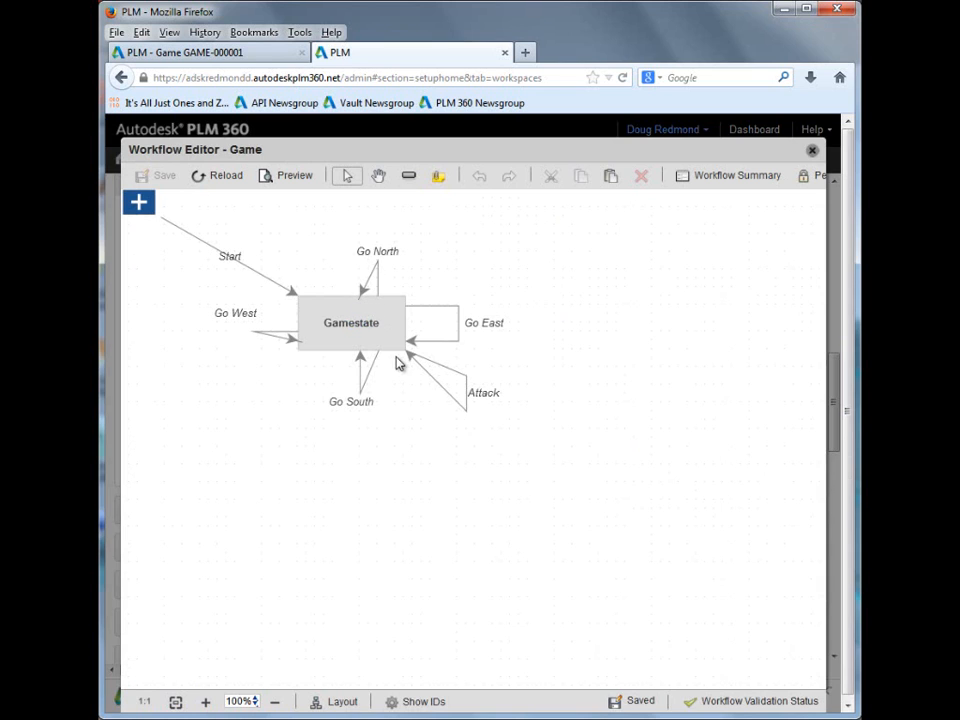
Step: Inspect the Go East transition's properties, including its precondition and action, then close them
left_click(379, 253)
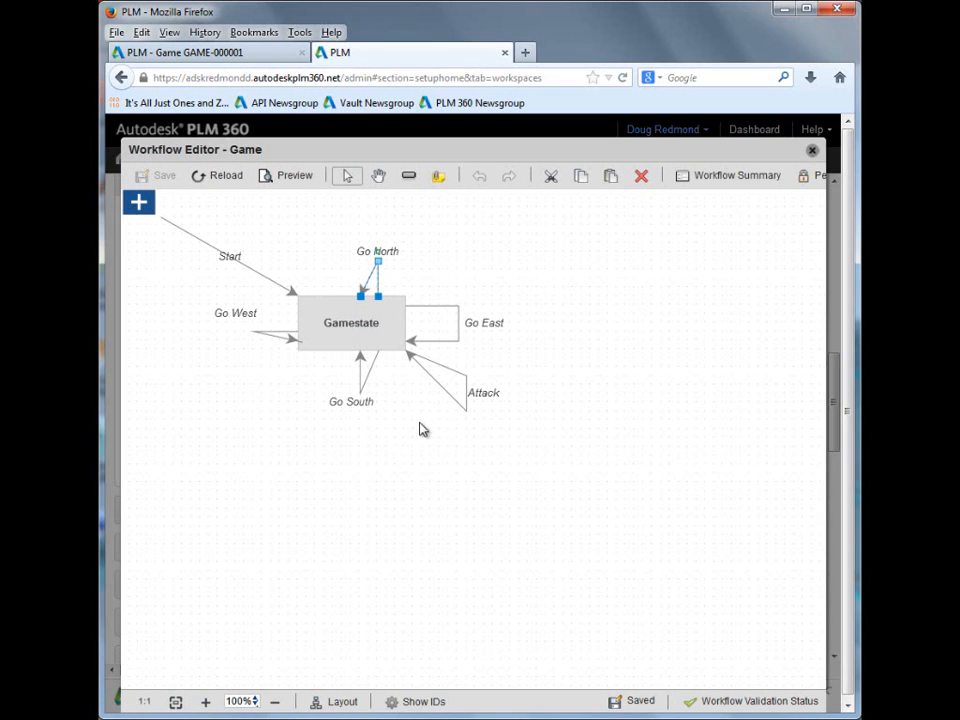
left_click(437, 304)
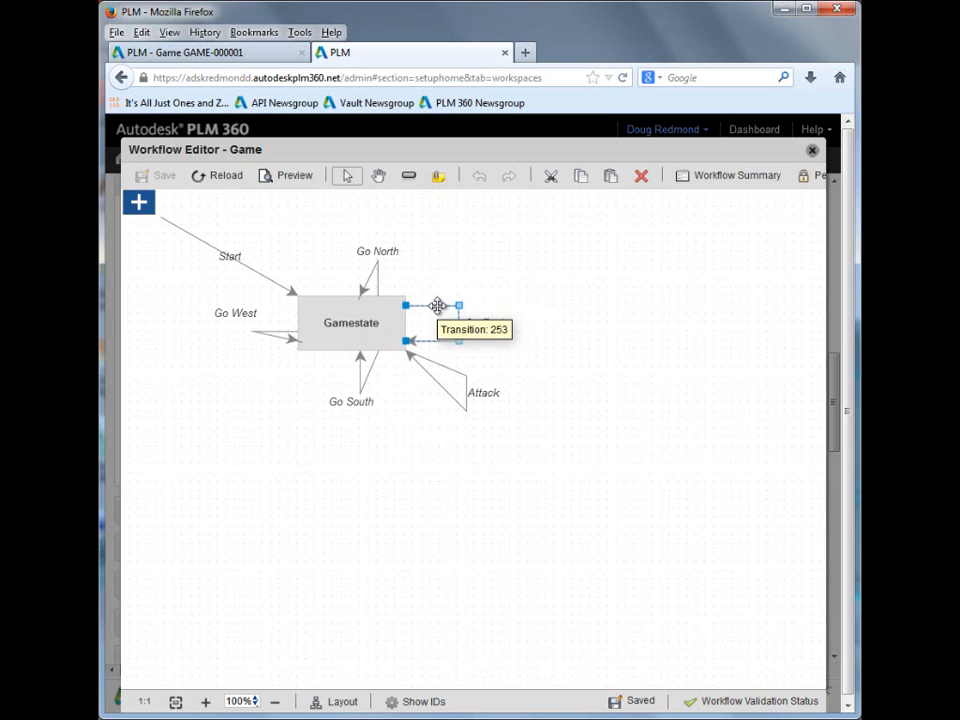
left_click_drag(490, 324, 494, 326)
double_click(498, 325)
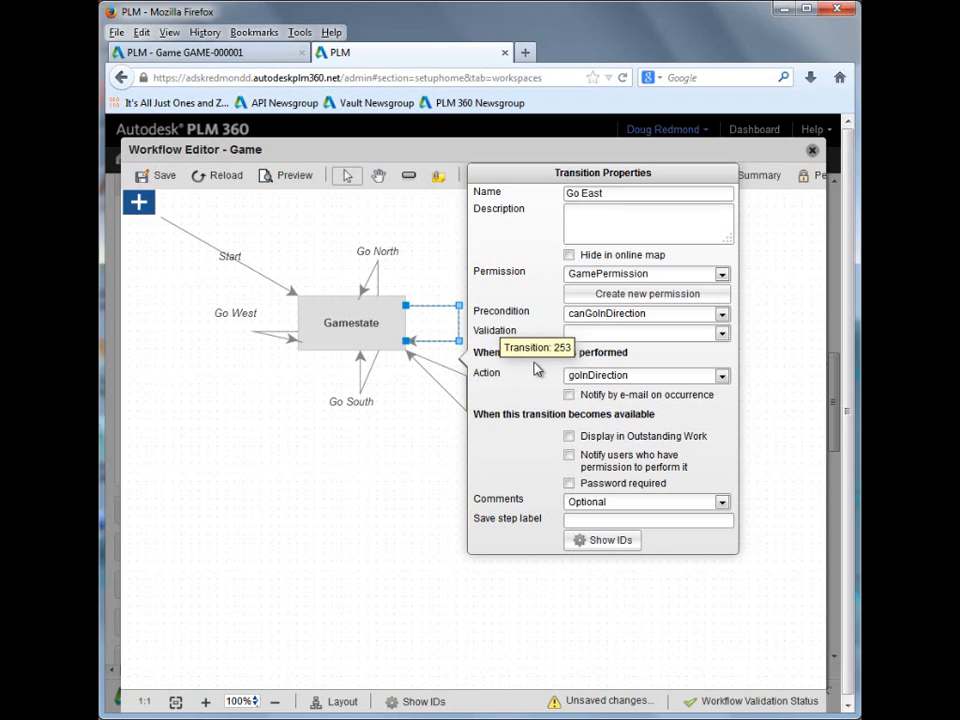
left_click(410, 450)
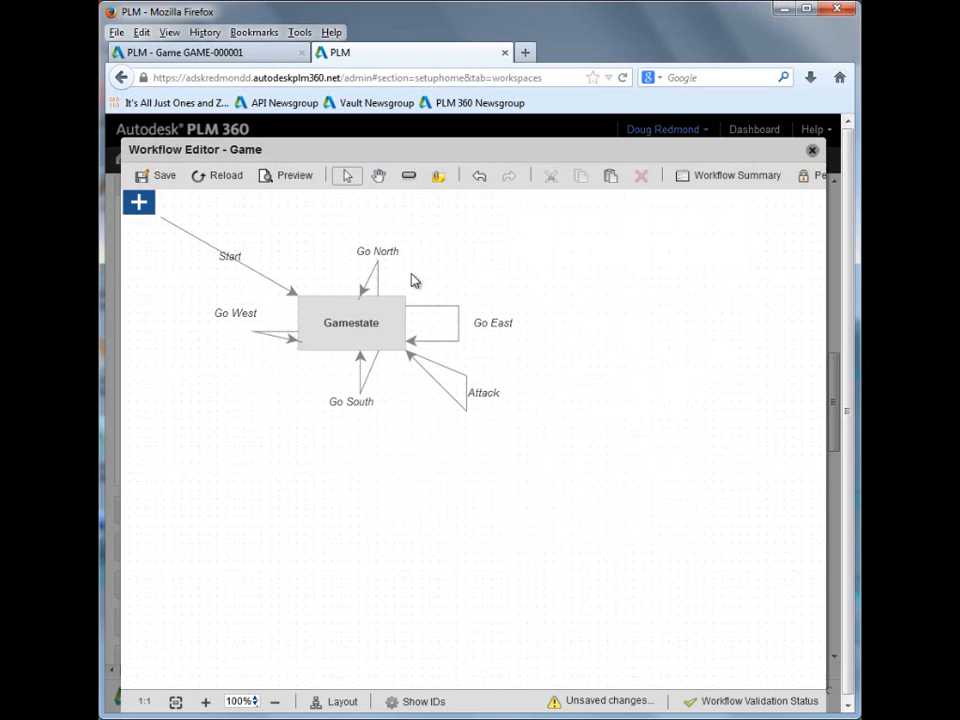
Step: Point out the four direction transitions, then inspect the Attack transition's precondition and action and close its properties
left_click(389, 252)
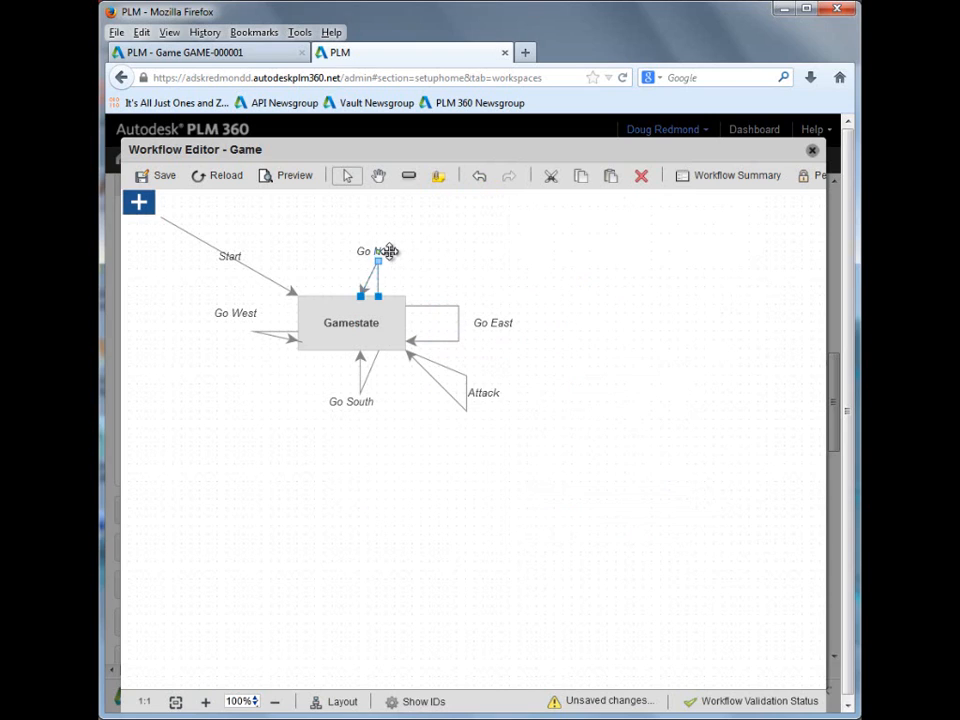
left_click(480, 322)
left_click(362, 398)
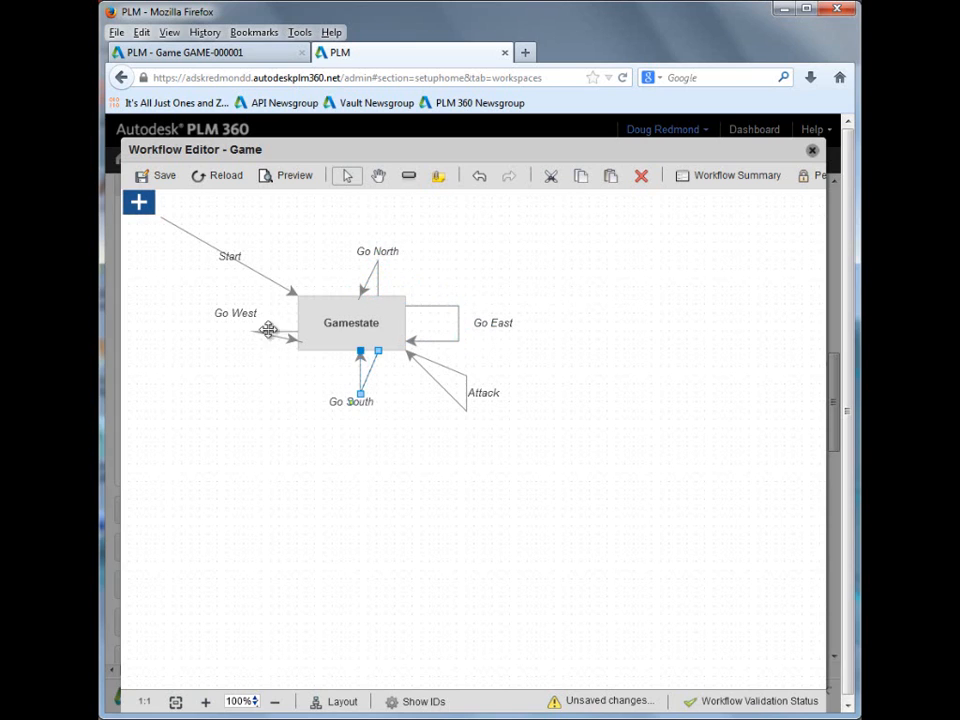
left_click(234, 312)
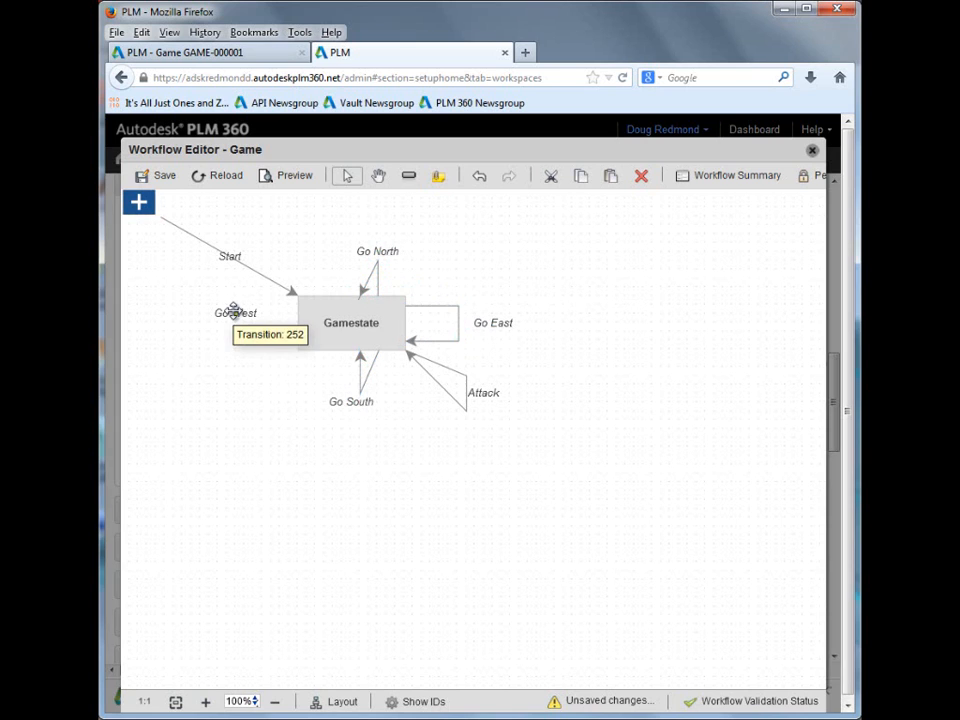
left_click(479, 393)
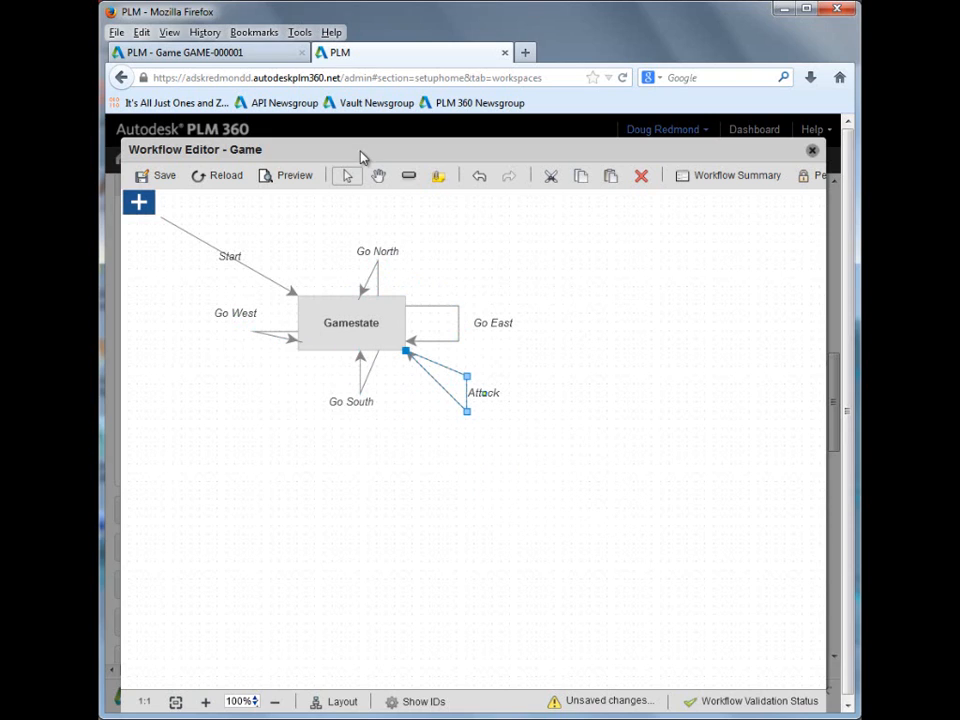
double_click(452, 370)
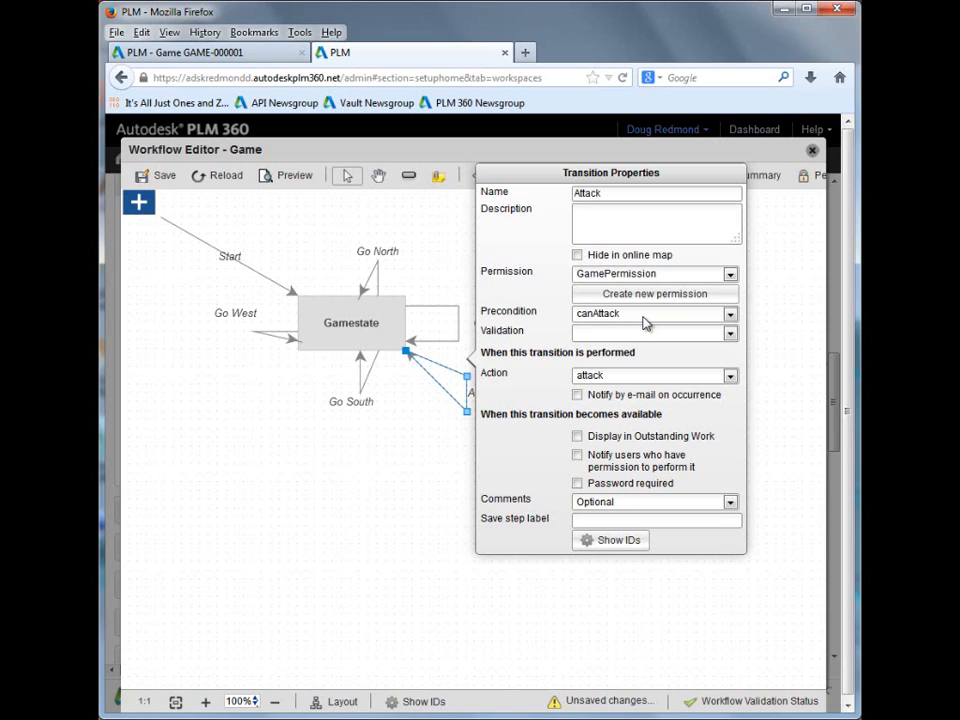
left_click(457, 233)
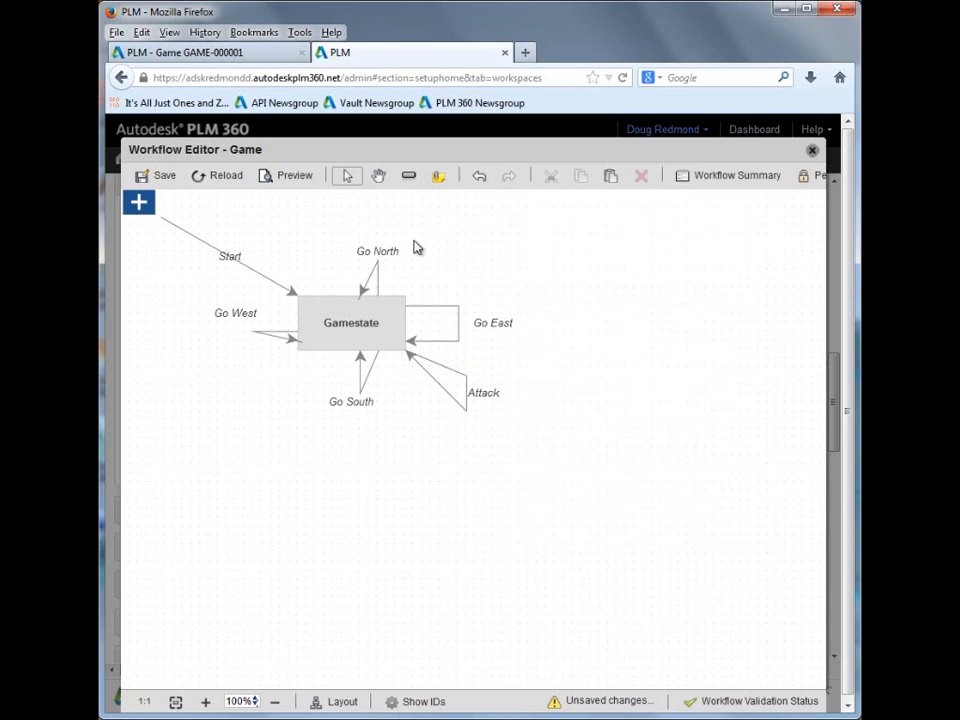
Step: Review the Attack transition's properties once more, then close the Workflow Editor without saving changes
left_click(386, 251)
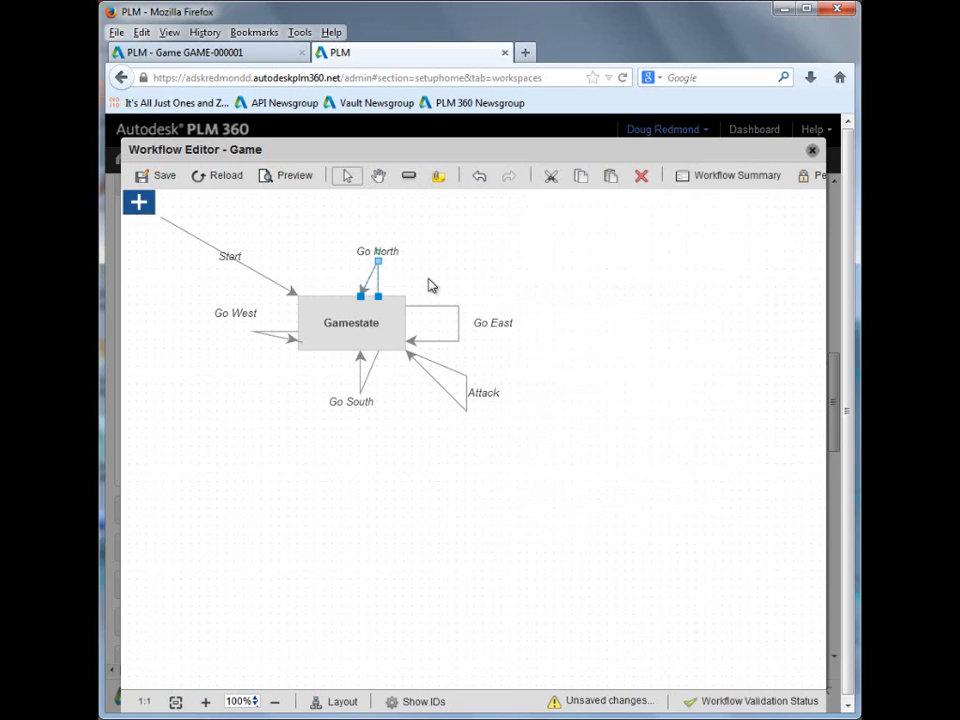
left_click(483, 393)
double_click(500, 400)
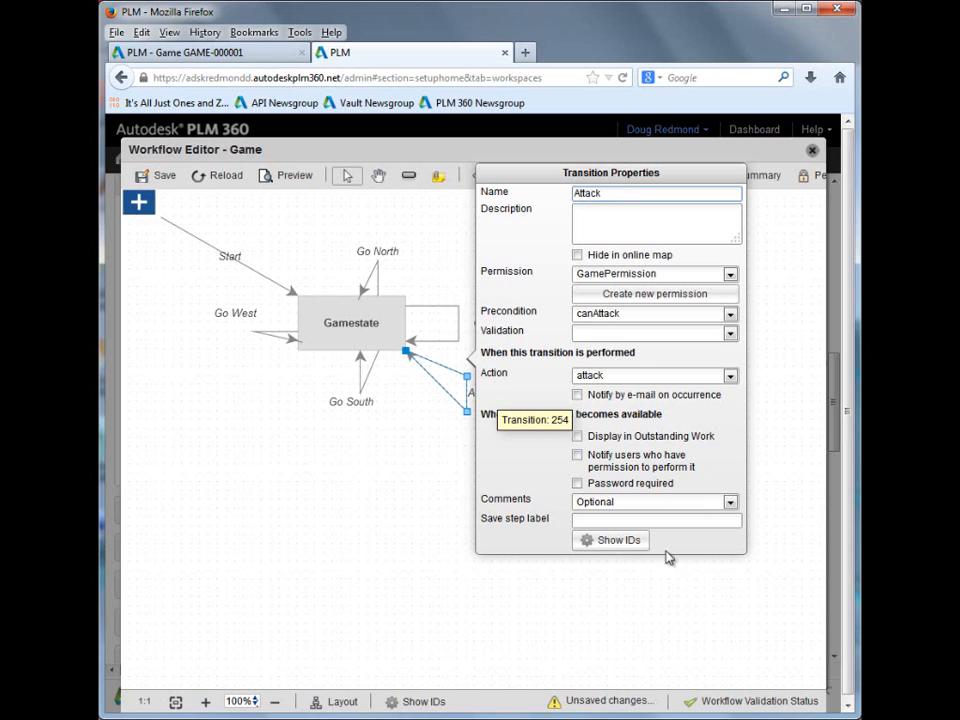
left_click(656, 600)
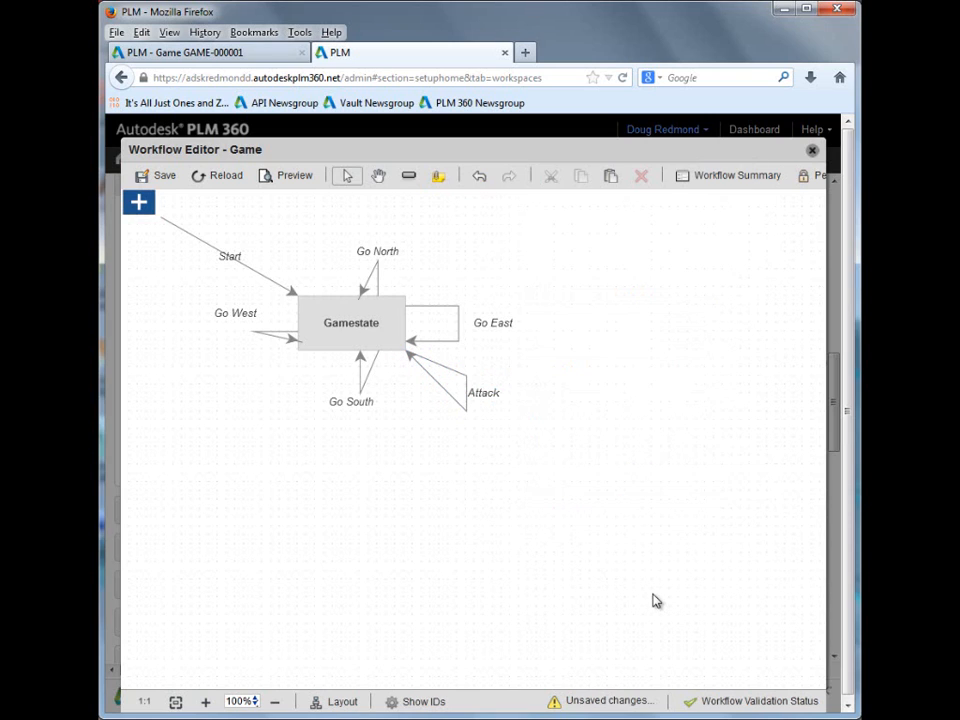
left_click(812, 152)
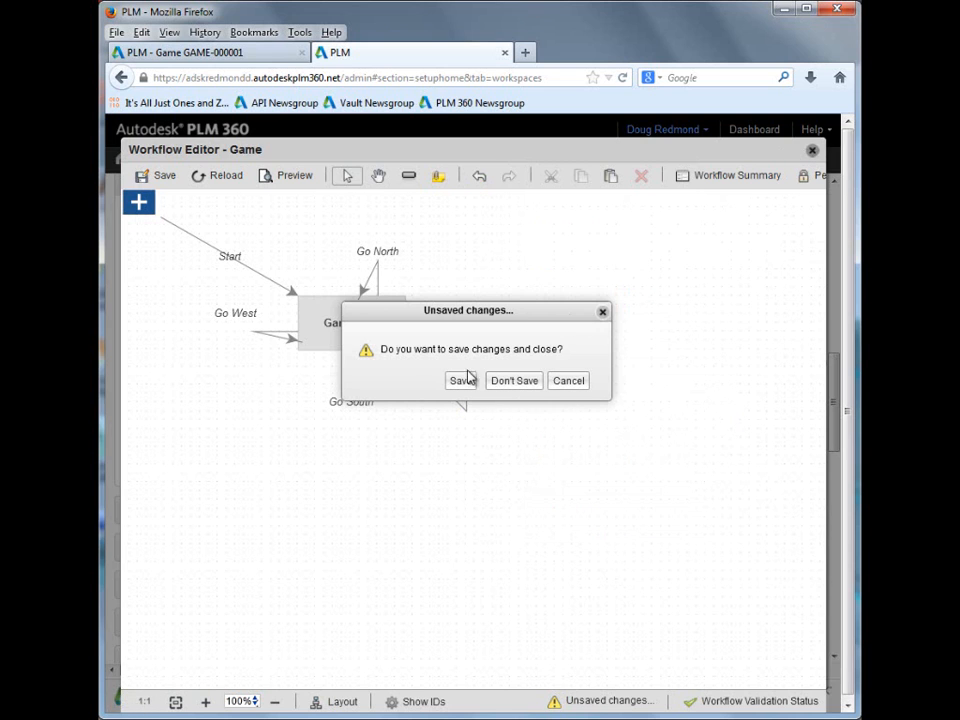
left_click(533, 381)
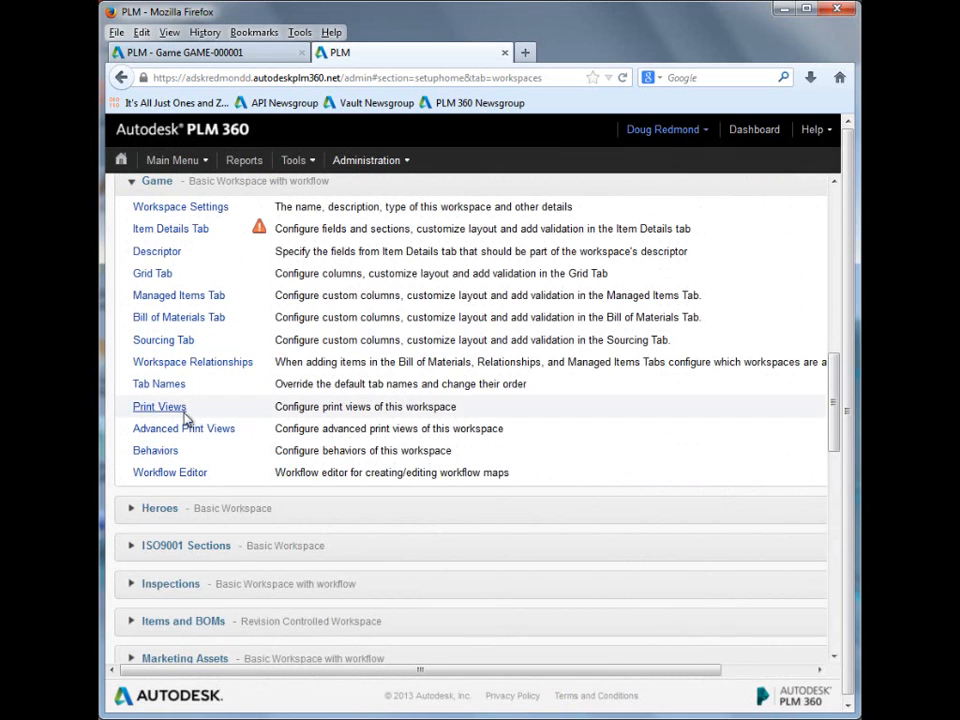
Step: Open the Game workspace's Item Details layout and highlight the notice about descriptor fields
scroll(378, 366, "up", 2)
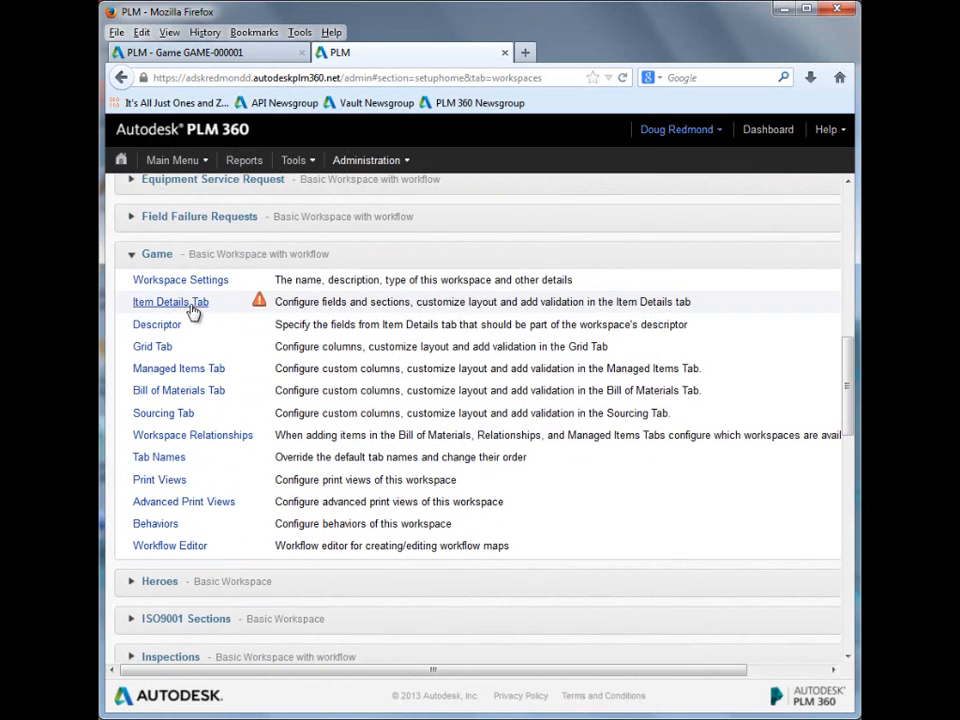
left_click(190, 305)
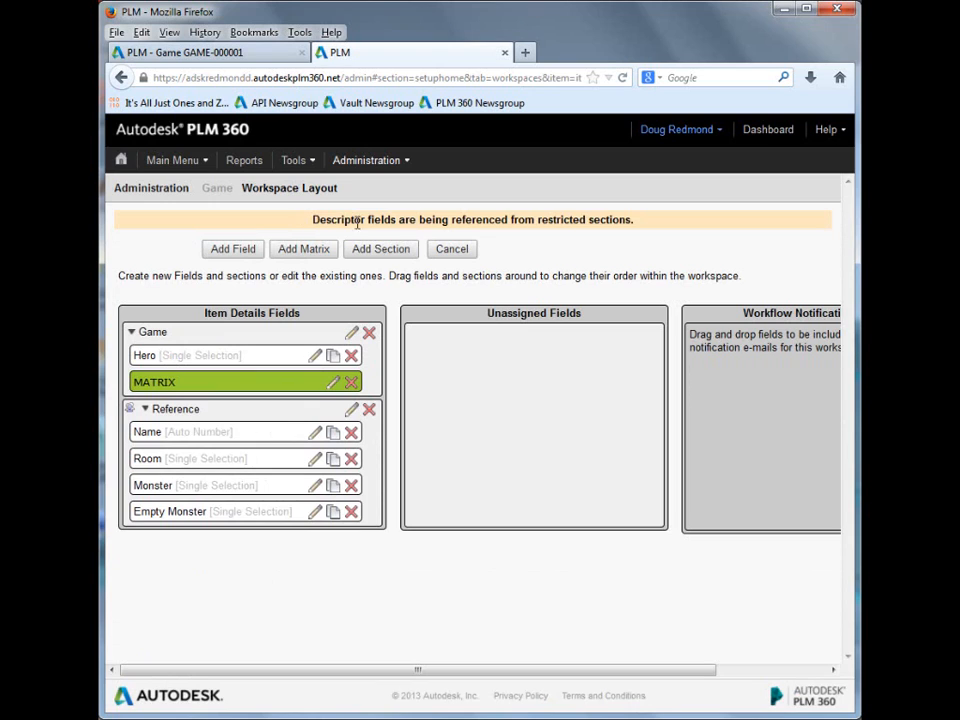
left_click_drag(311, 220, 636, 220)
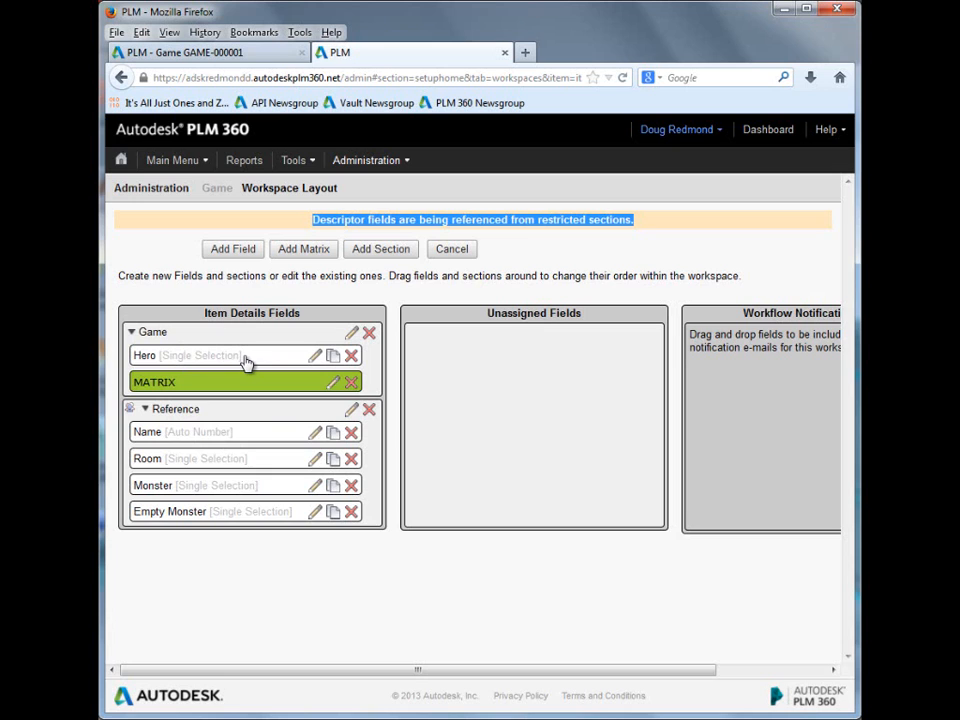
Step: Examine the image and description fields arranged in the Game section's MATRIX, then close the matrix editor
left_click(336, 388)
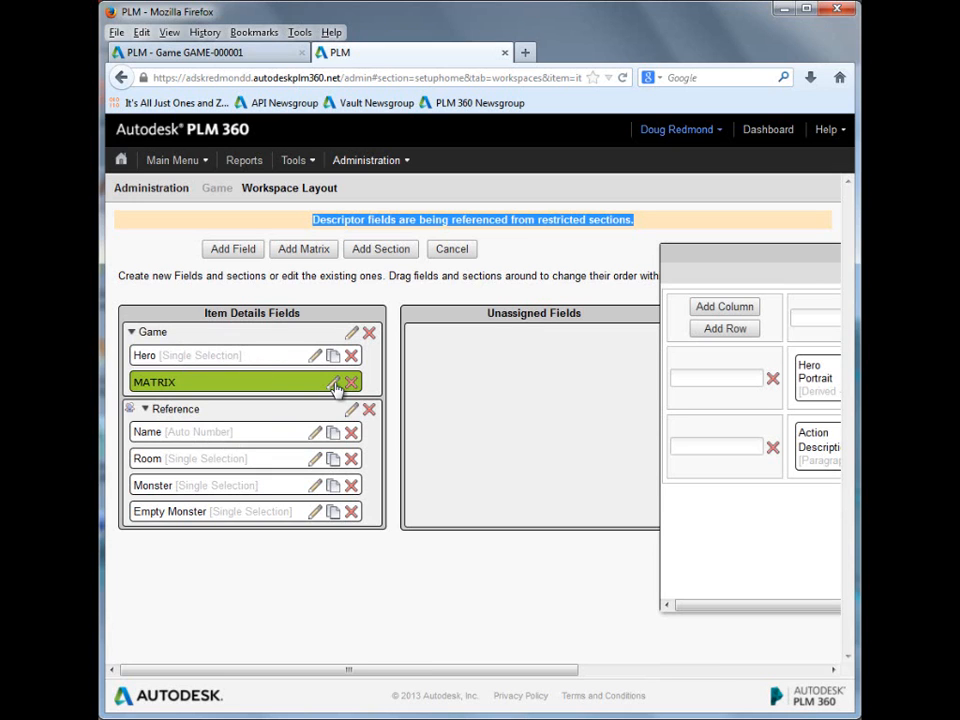
left_click_drag(546, 672, 797, 671)
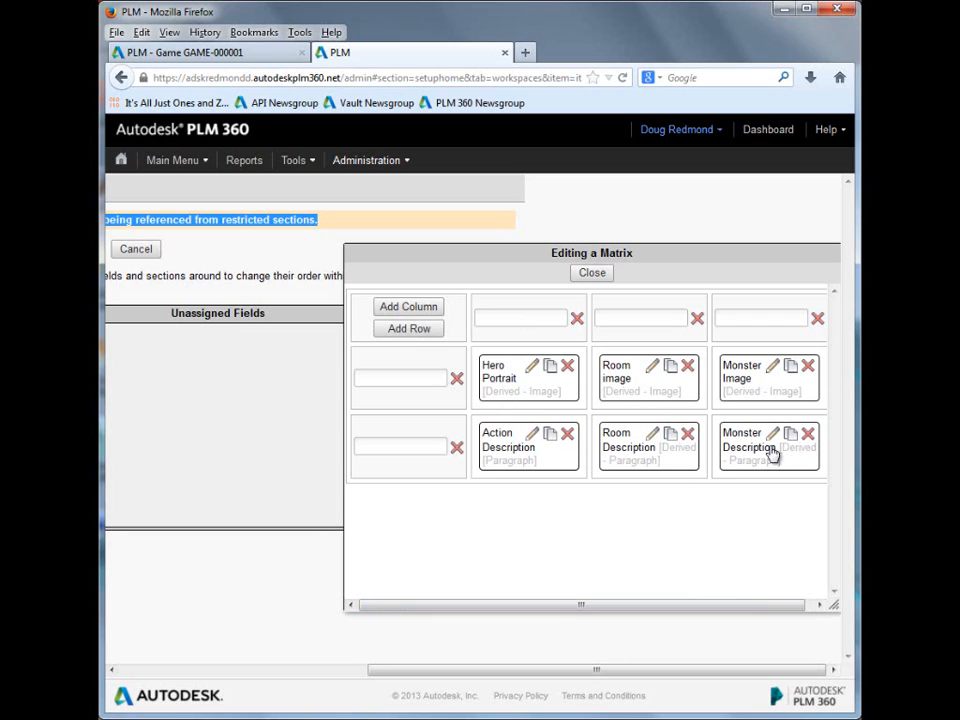
left_click(594, 272)
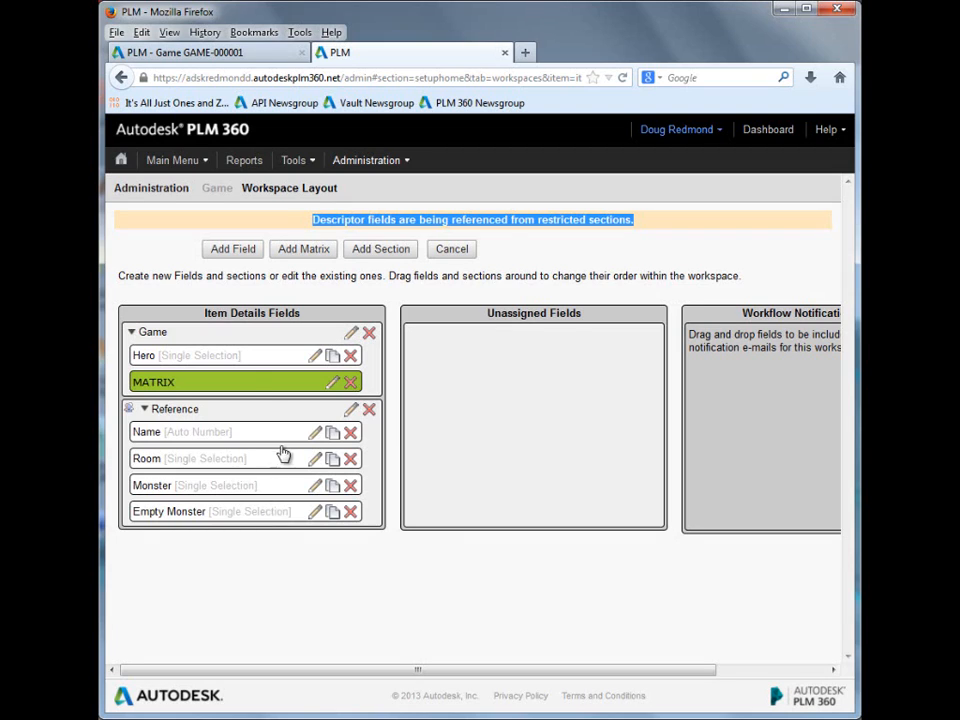
Step: Inspect the Reference section's advanced permissions and its view-only restricted group, Empty Group, then cancel editing
left_click(351, 412)
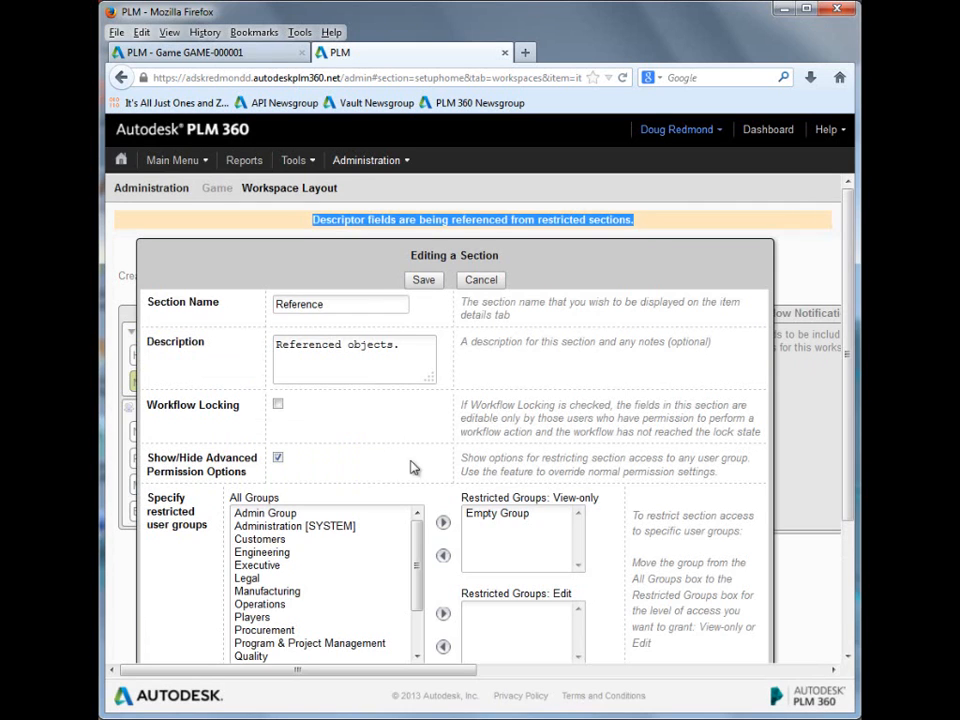
scroll(480, 500, "down", 2)
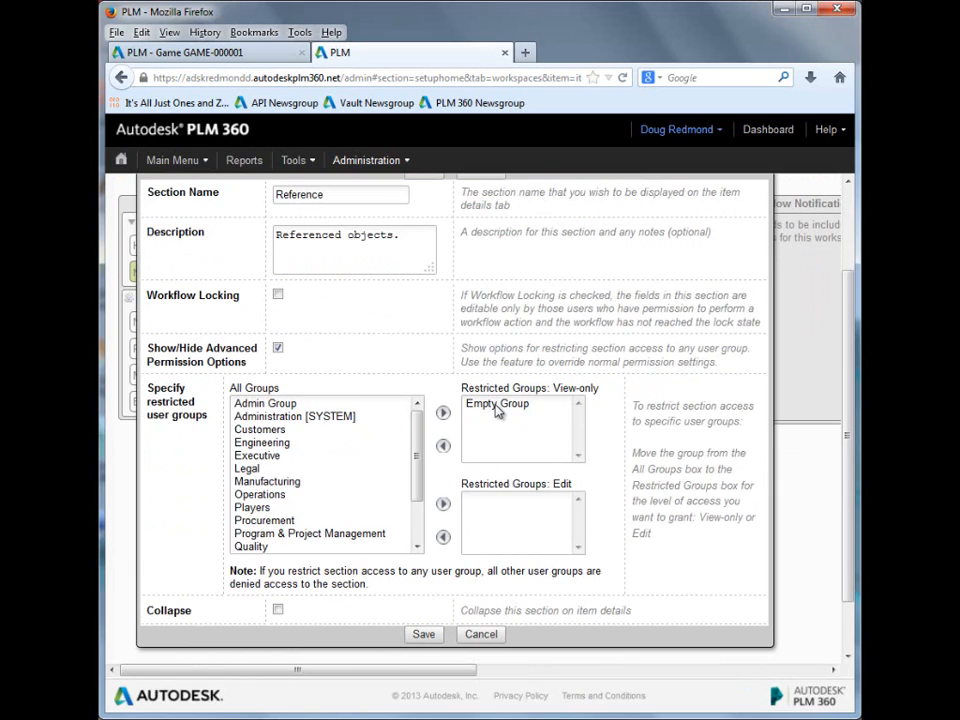
left_click(496, 405)
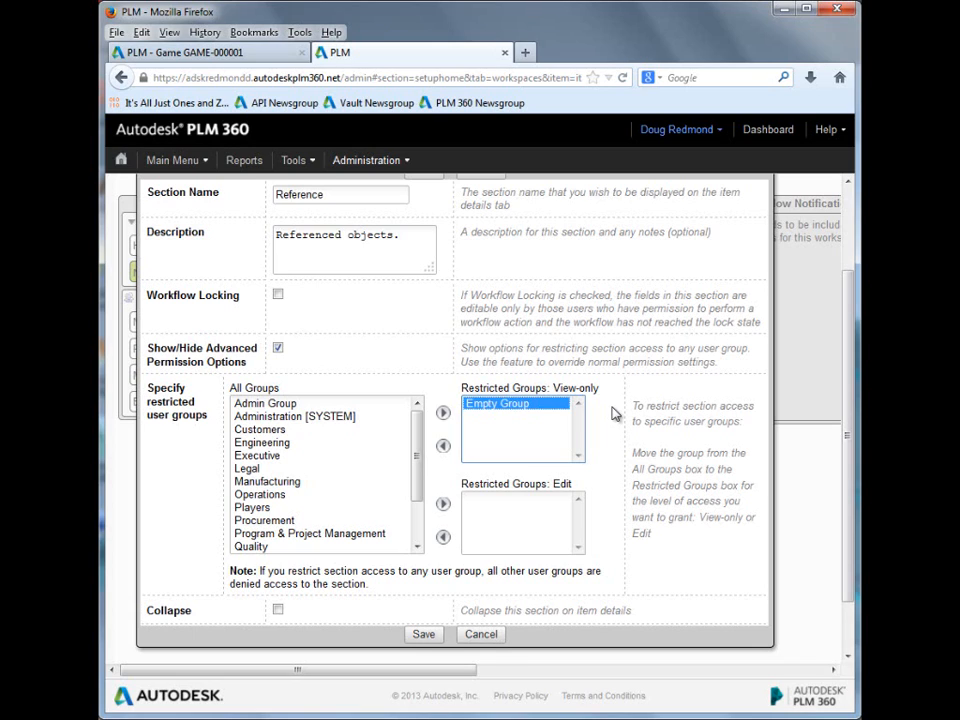
left_click(484, 640)
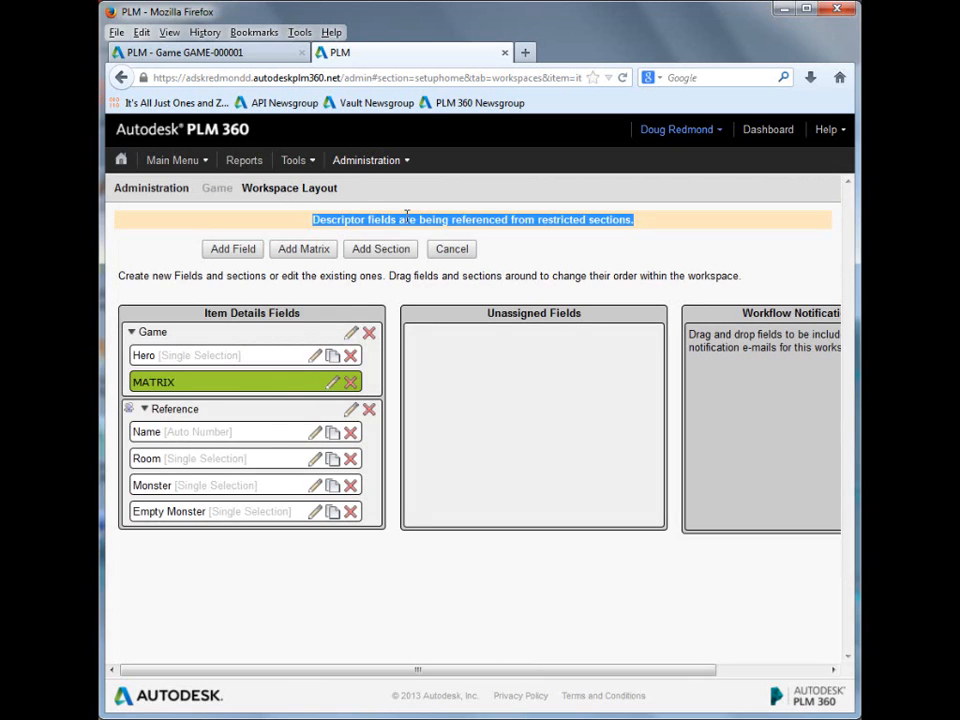
Step: Open the Monsters workspace from the Game category to list its records
left_click(174, 160)
mouse_move(184, 221)
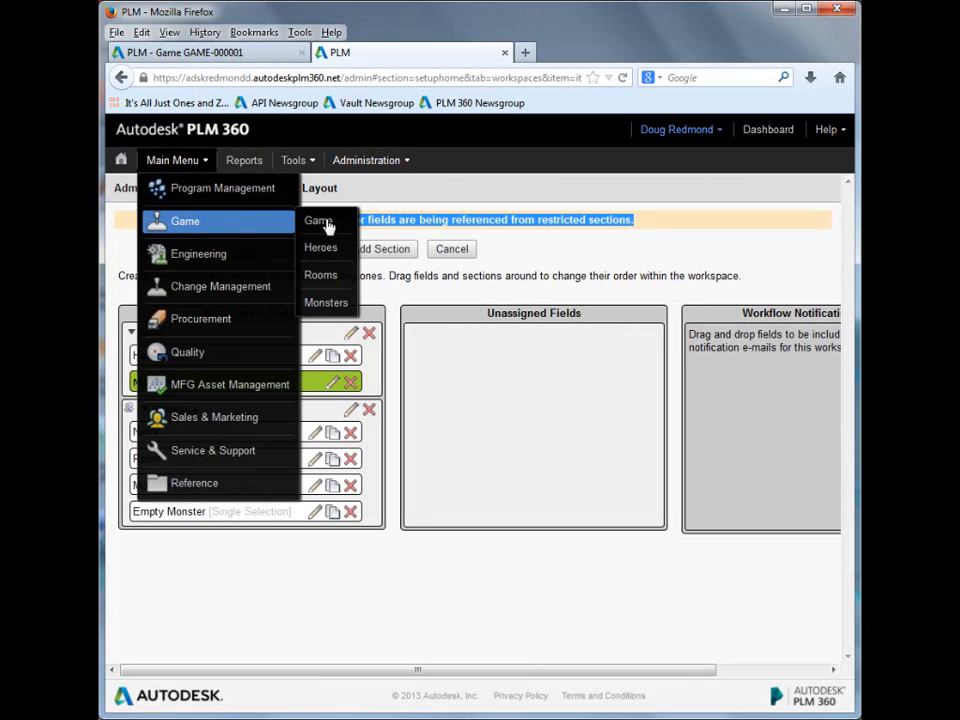
left_click(327, 303)
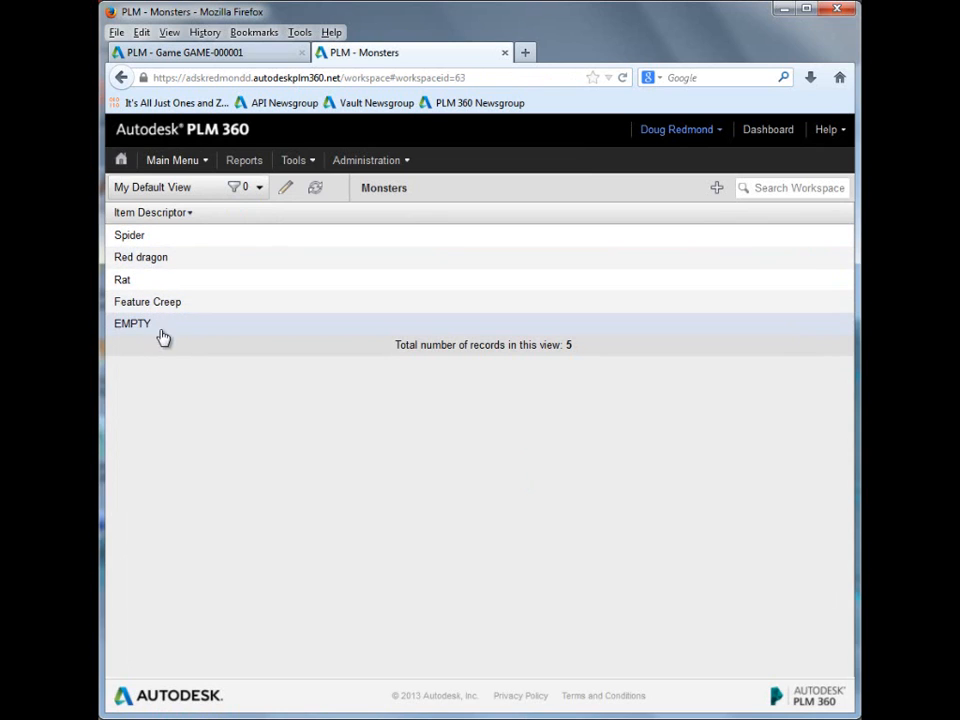
Step: Open the Rat monster record and examine its description and reward fields
left_click(142, 281)
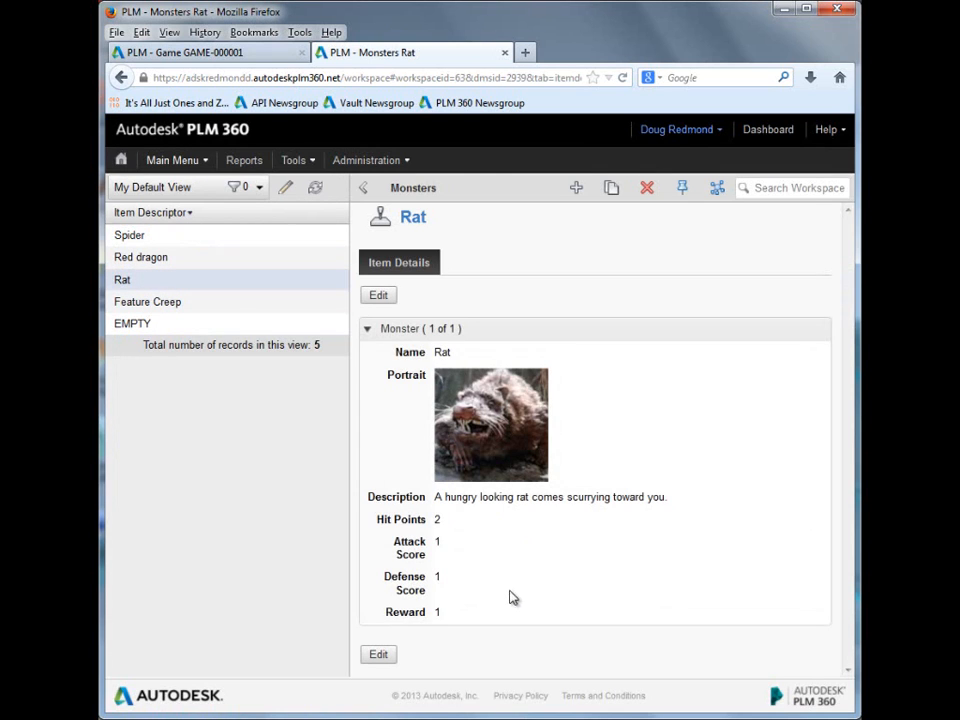
left_click_drag(436, 505, 661, 515)
left_click(461, 508)
left_click_drag(445, 497, 653, 497)
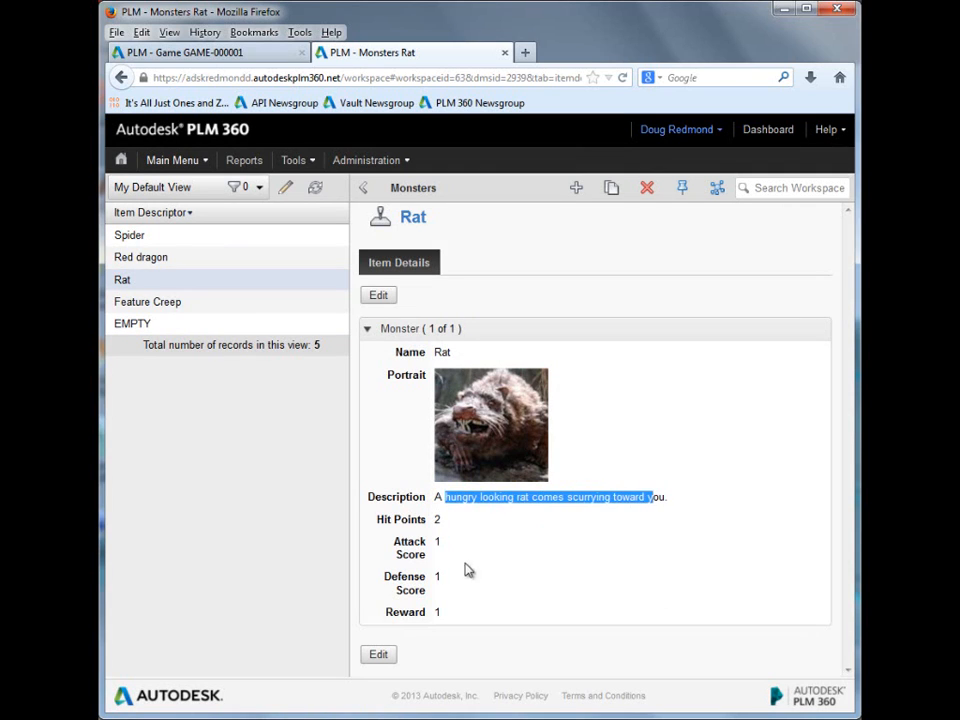
left_click(437, 612)
double_click(437, 612)
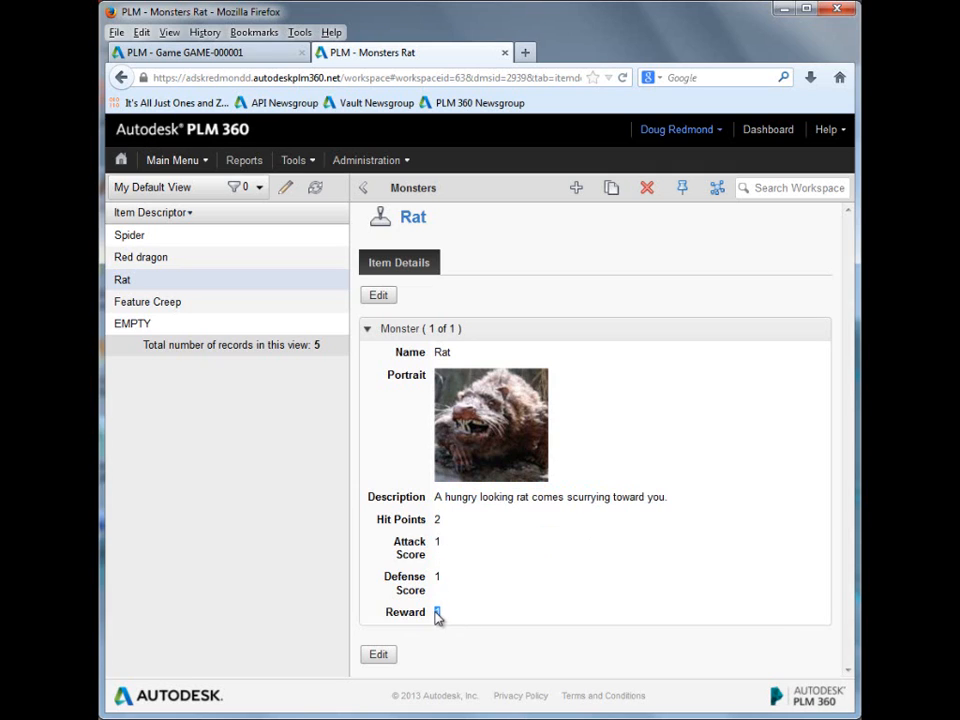
left_click(467, 540)
Step: Open the Rooms workspace from the Game category and view the details of ROOM-000001, ROOM-000002 and ROOM-000003
left_click(205, 162)
mouse_move(193, 225)
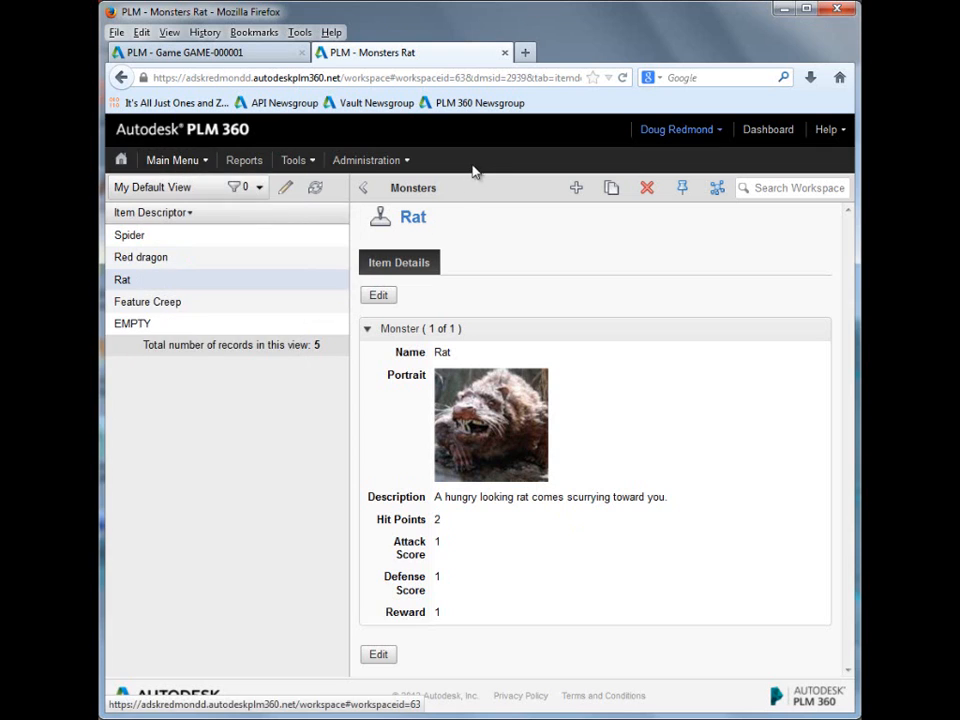
left_click(197, 163)
mouse_move(192, 223)
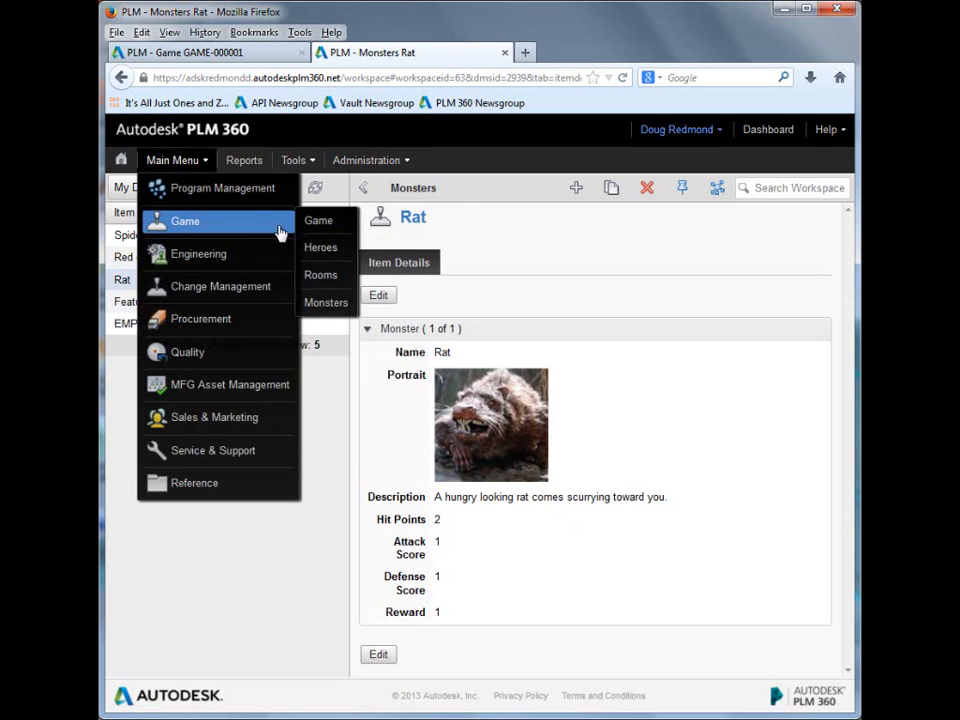
left_click(318, 276)
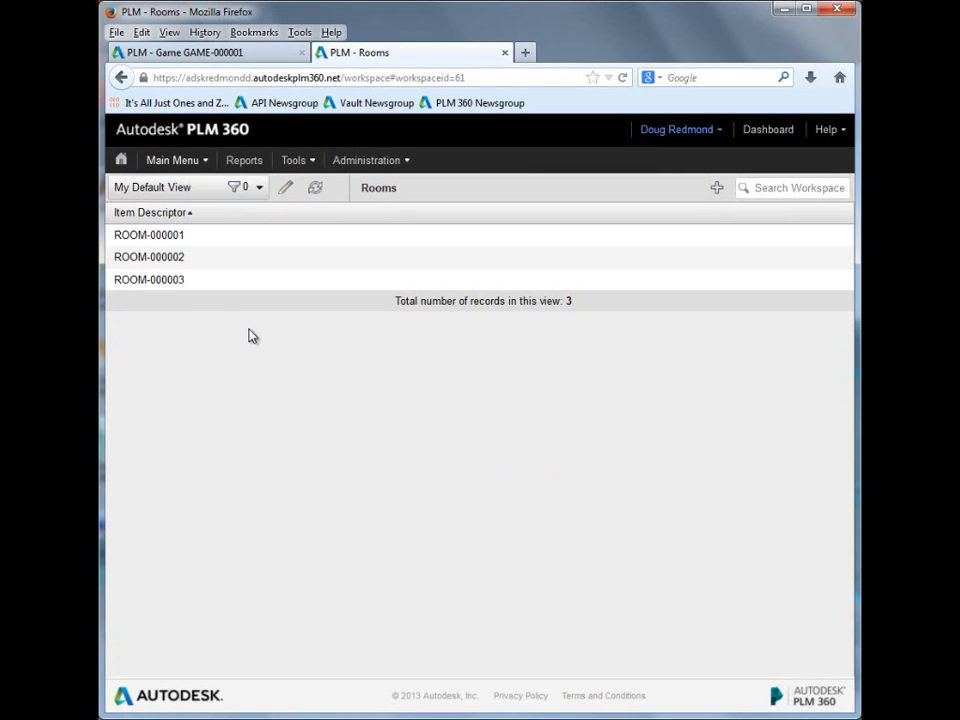
left_click(170, 237)
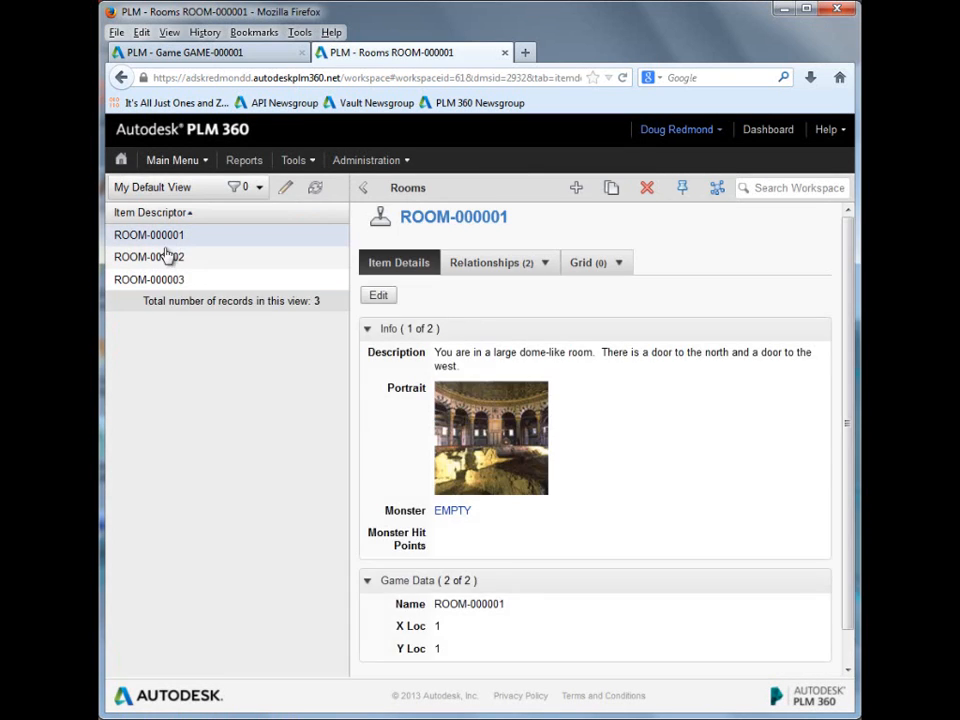
left_click(167, 259)
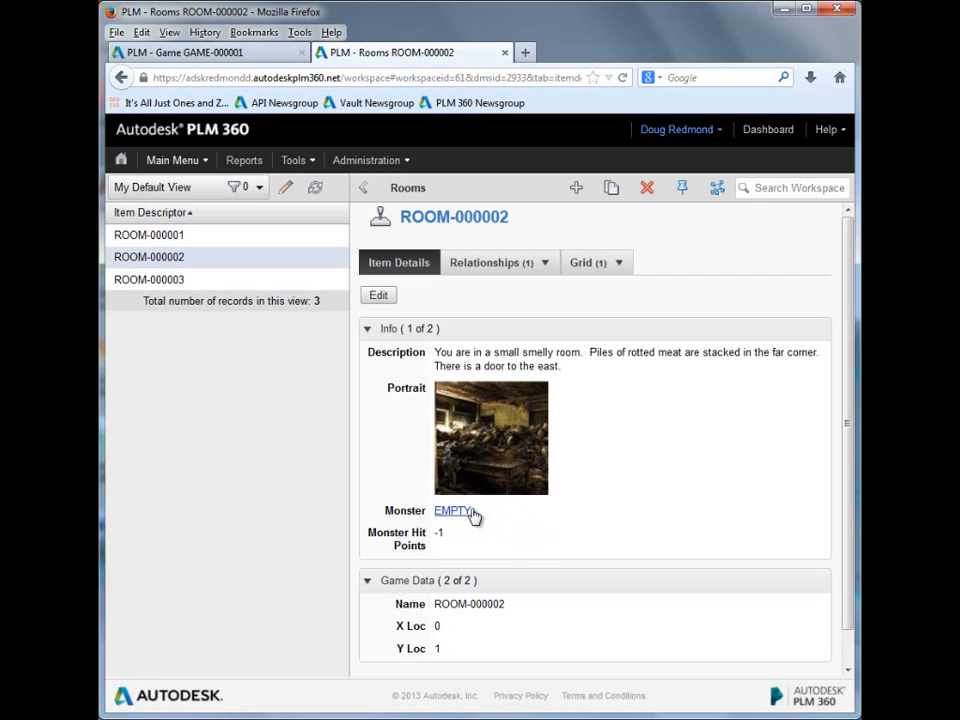
left_click(186, 281)
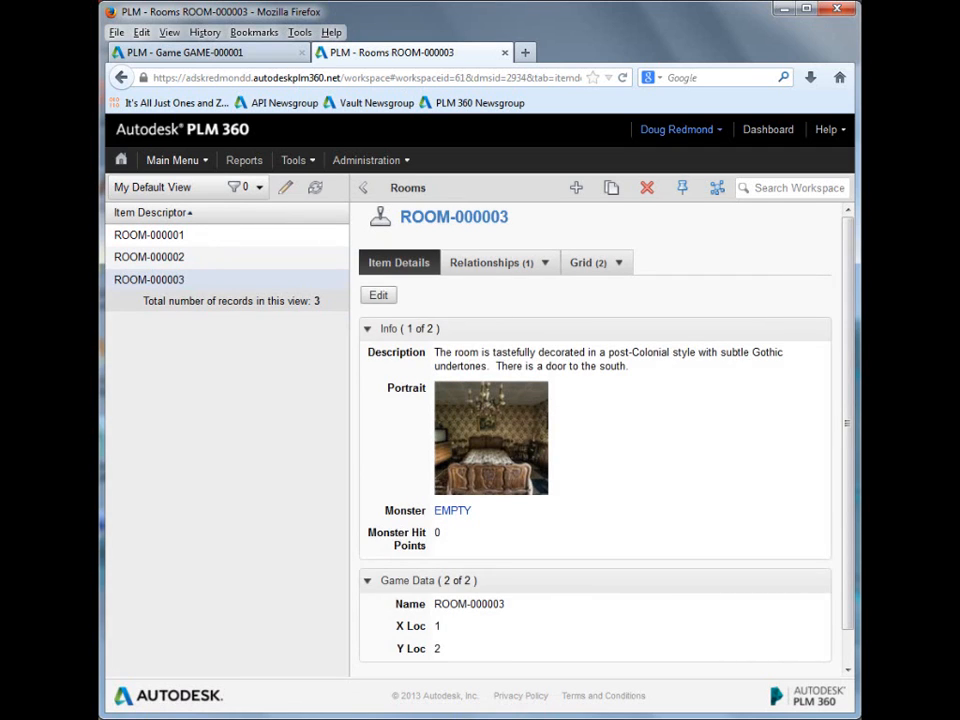
Step: Return to GAME-000001 and save the workflow actions Go South and Go West
left_click(251, 53)
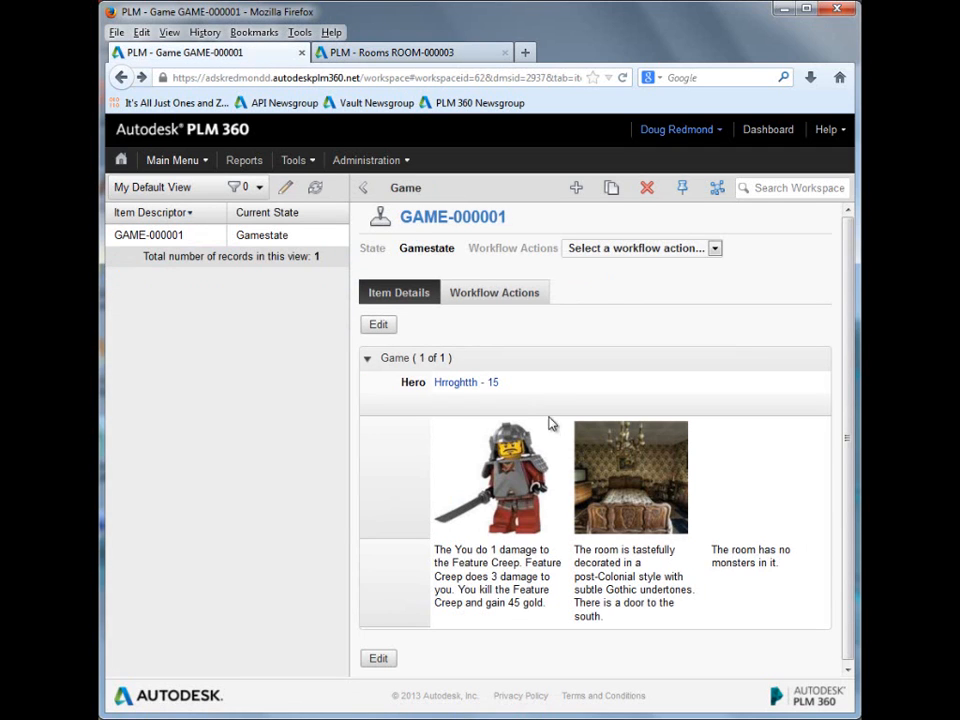
left_click(711, 251)
left_click(657, 281)
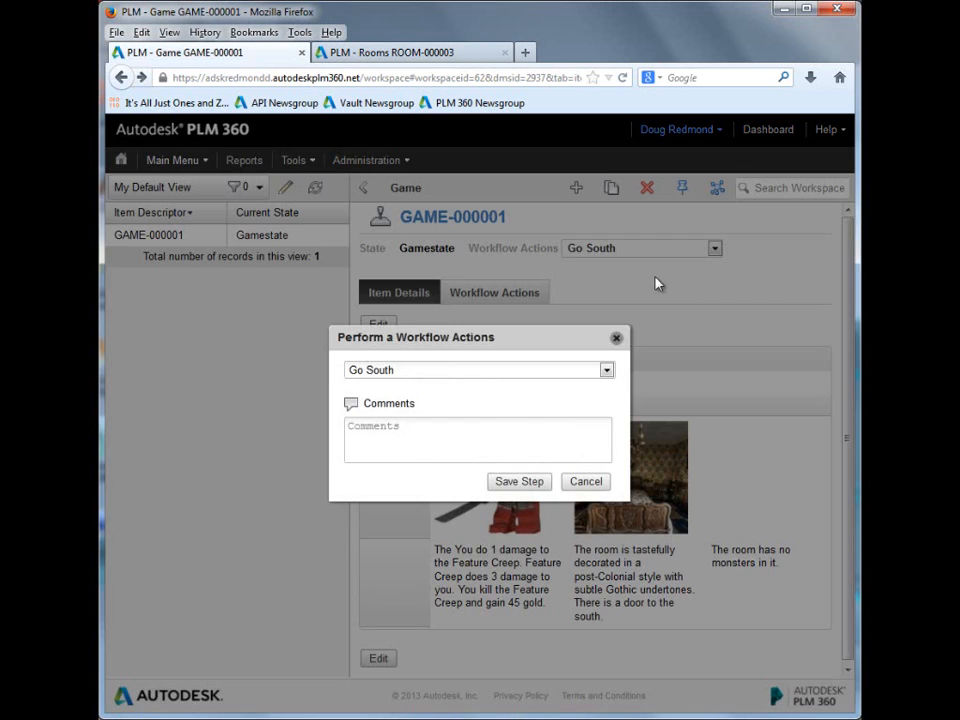
left_click(536, 481)
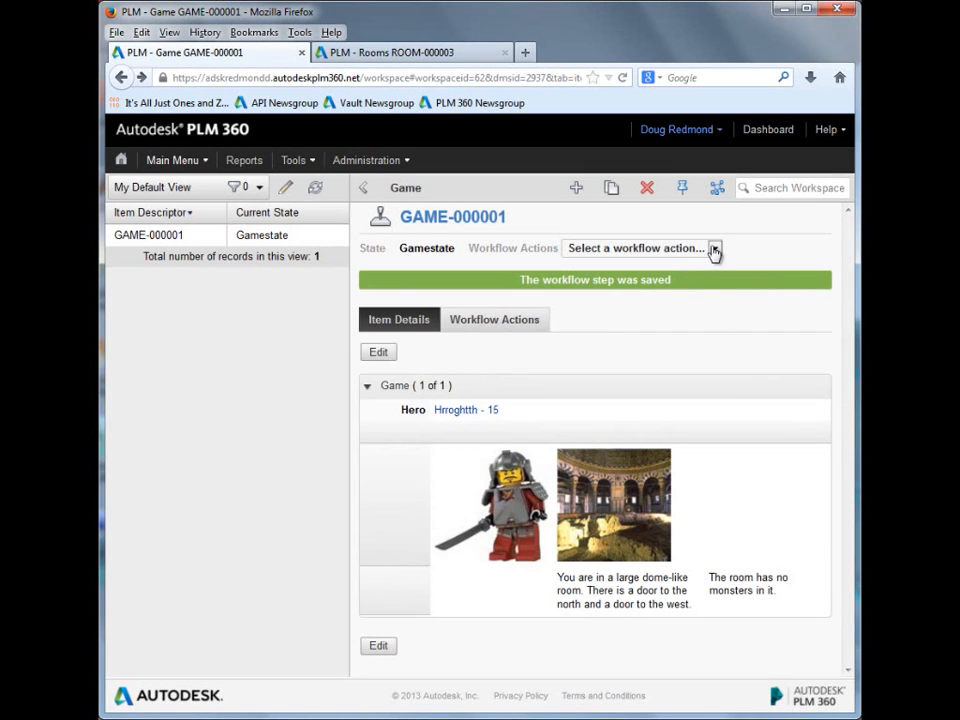
left_click(710, 251)
left_click(620, 290)
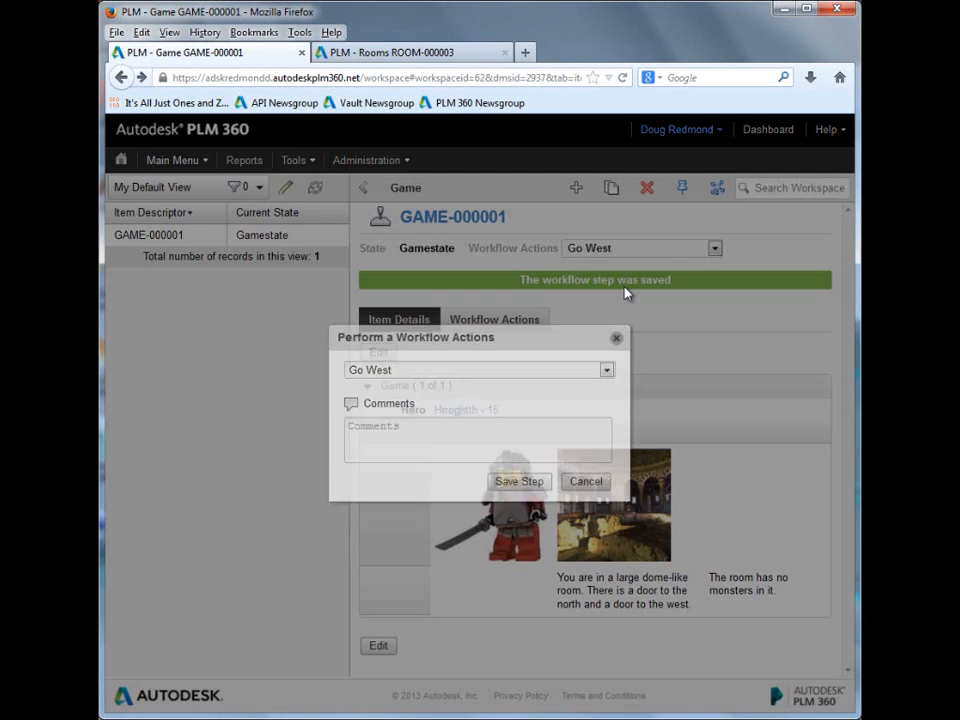
left_click(528, 481)
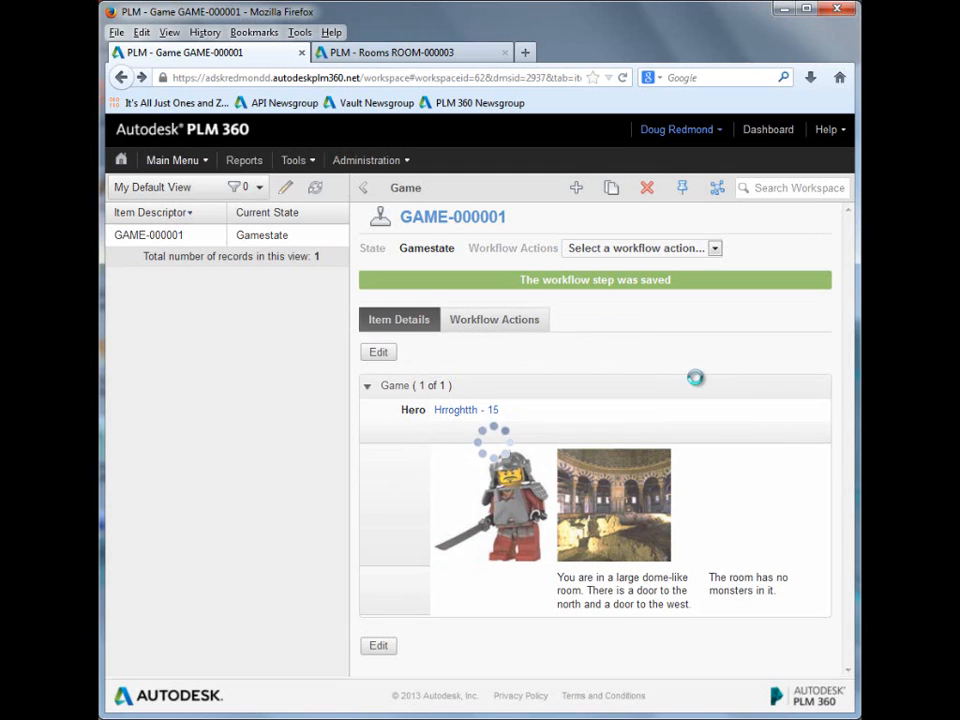
Step: Back in the Rooms workspace, check ROOM-000002's monster, then examine ROOM-000001's relationships and X/Y location fields
left_click(402, 54)
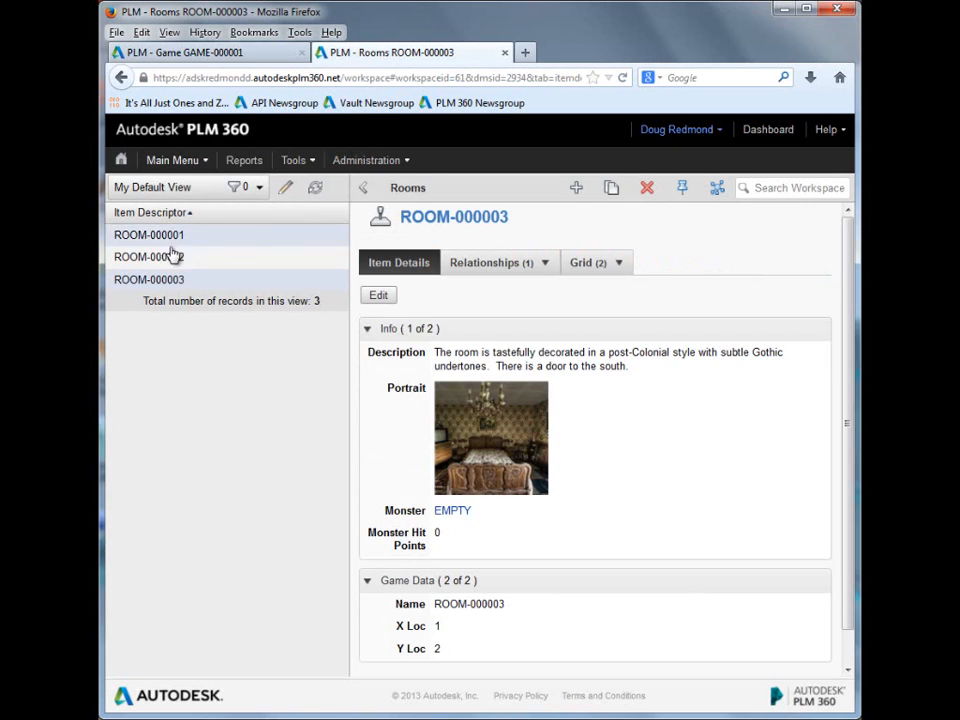
left_click(176, 257)
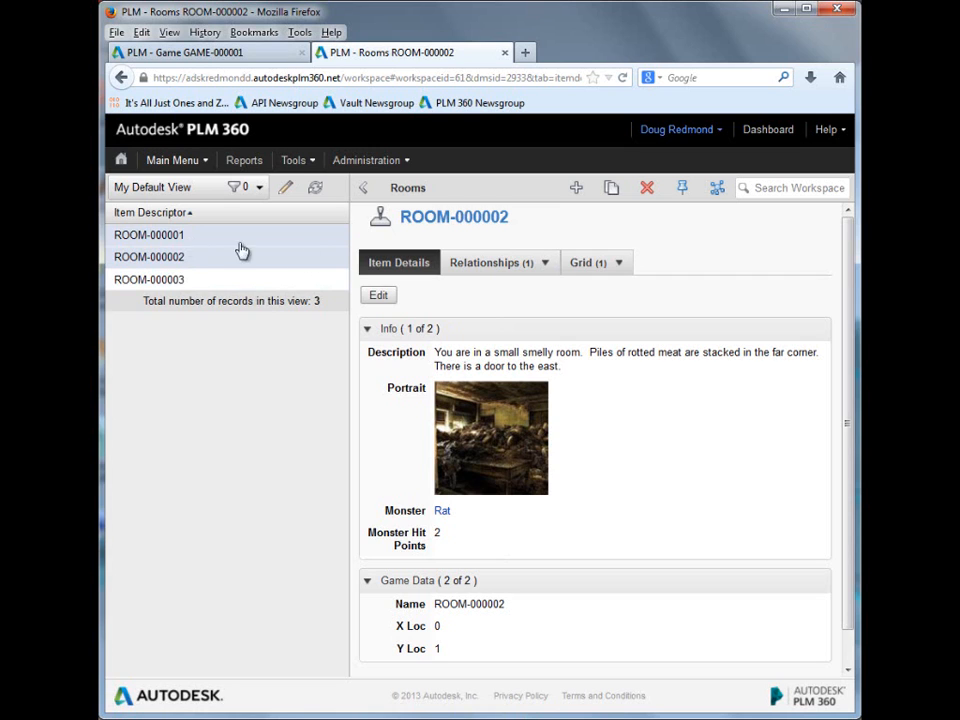
left_click(206, 239)
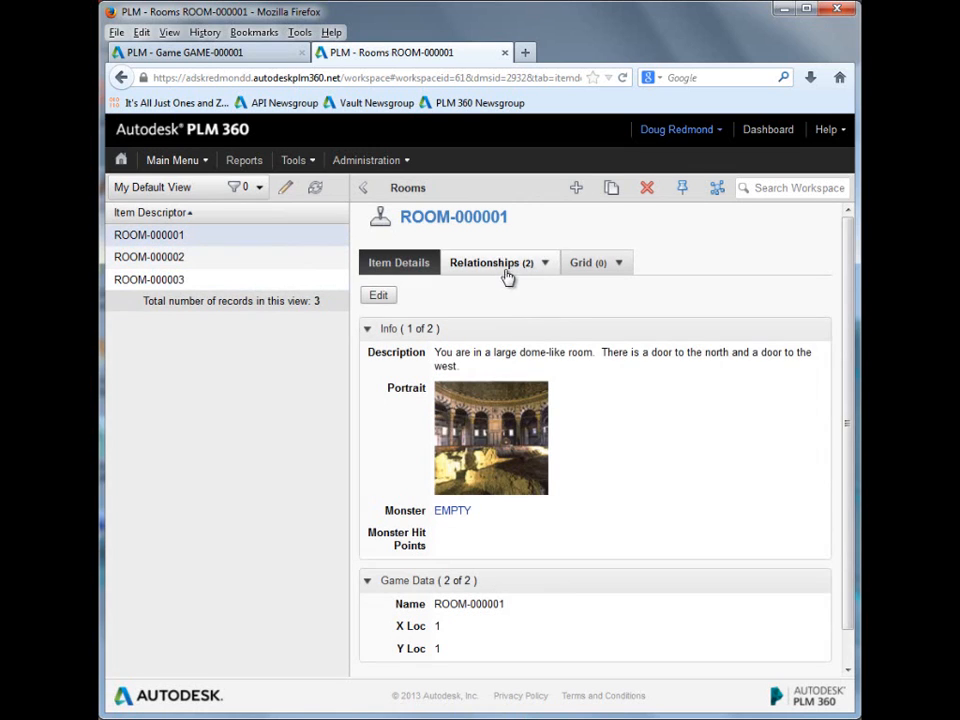
left_click(506, 261)
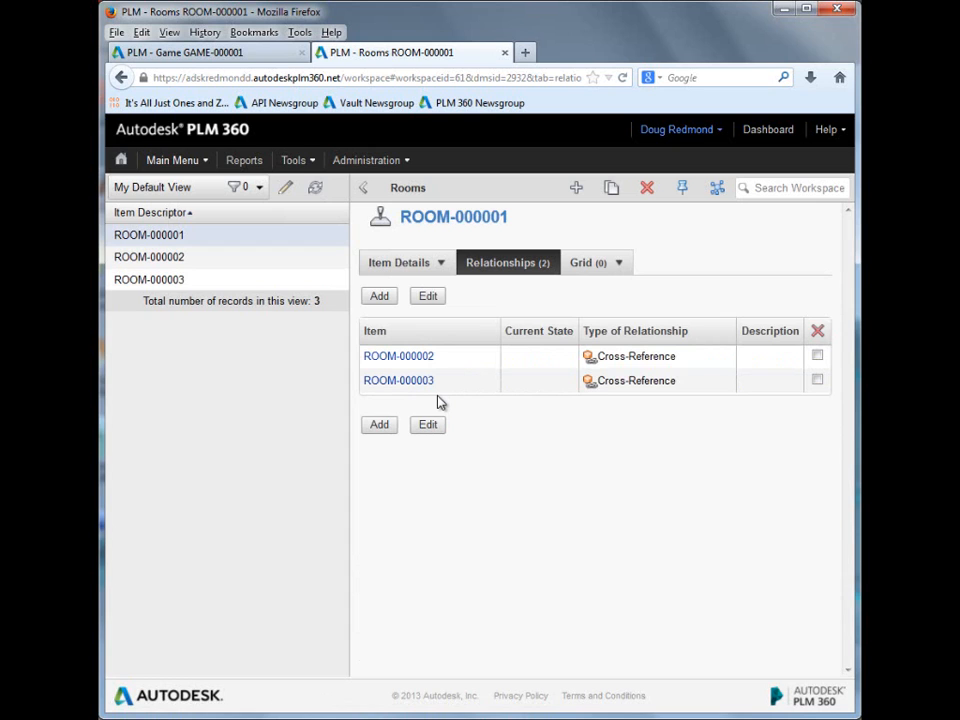
left_click(417, 268)
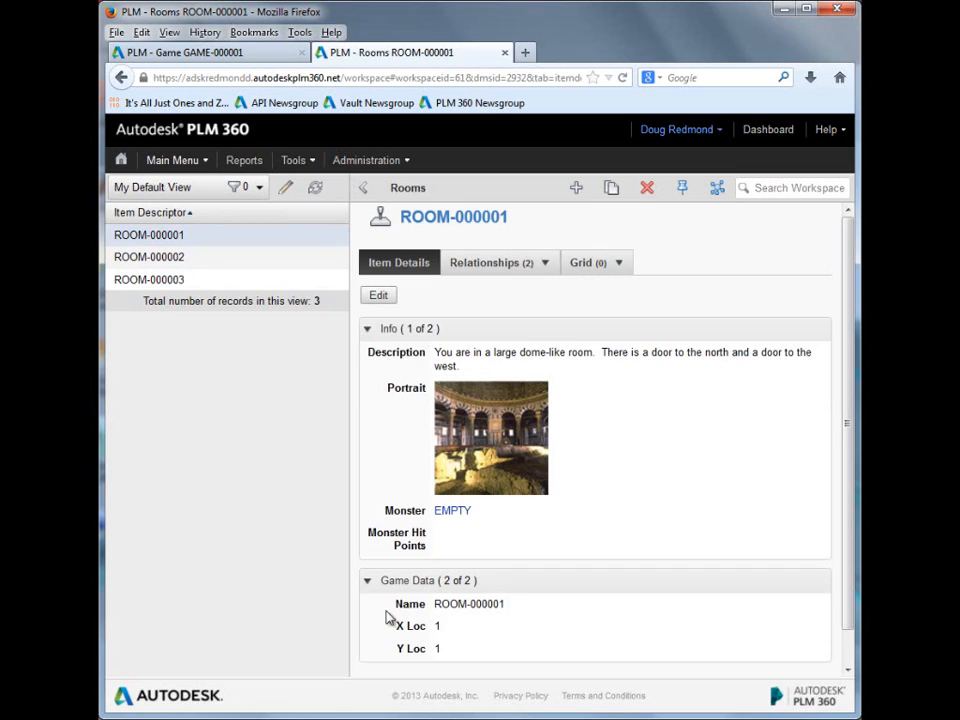
left_click_drag(394, 625, 510, 647)
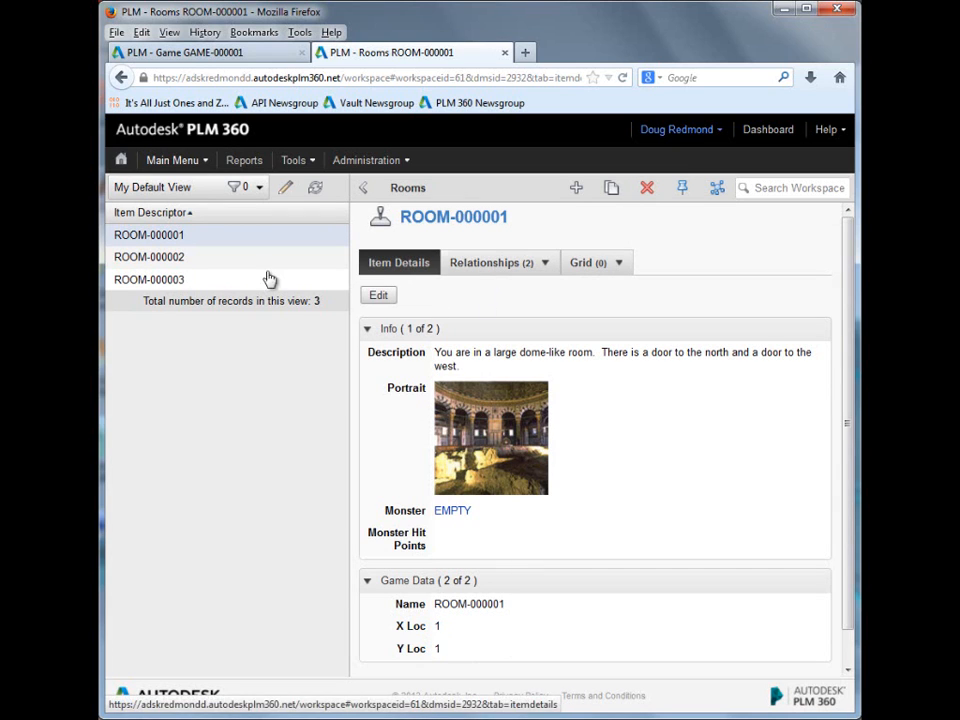
Step: Revisit ROOM-000002, then view the monster and spawn odds grid of ROOM-000003
left_click(152, 261)
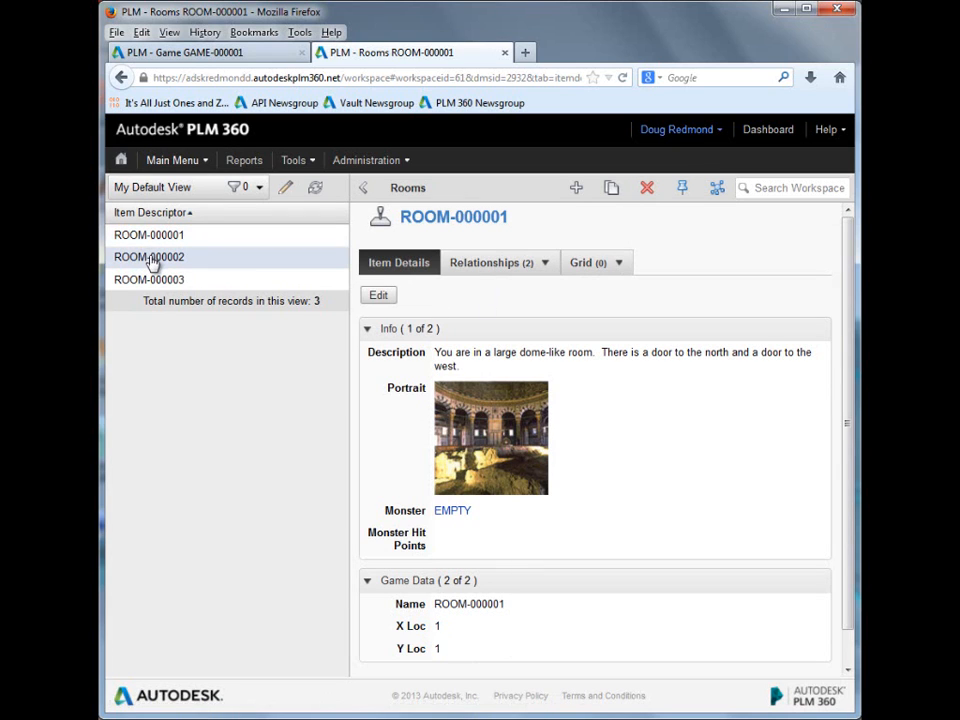
left_click(196, 279)
left_click(598, 265)
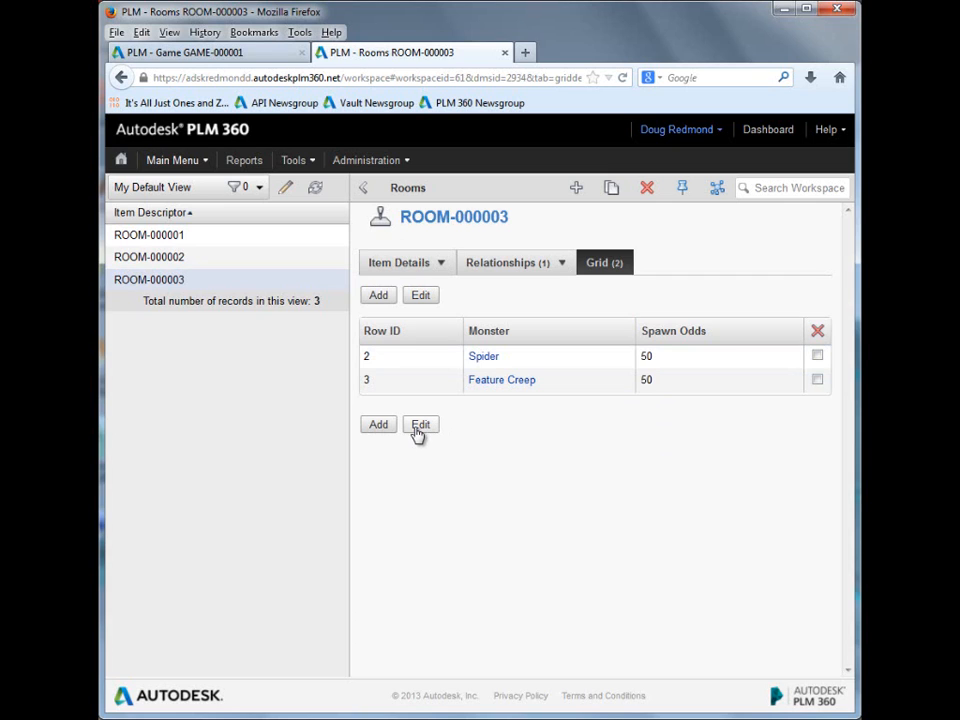
Step: Open the system configuration's Scripting page and highlight the canAttack and canGoInDirection condition scripts
left_click(367, 160)
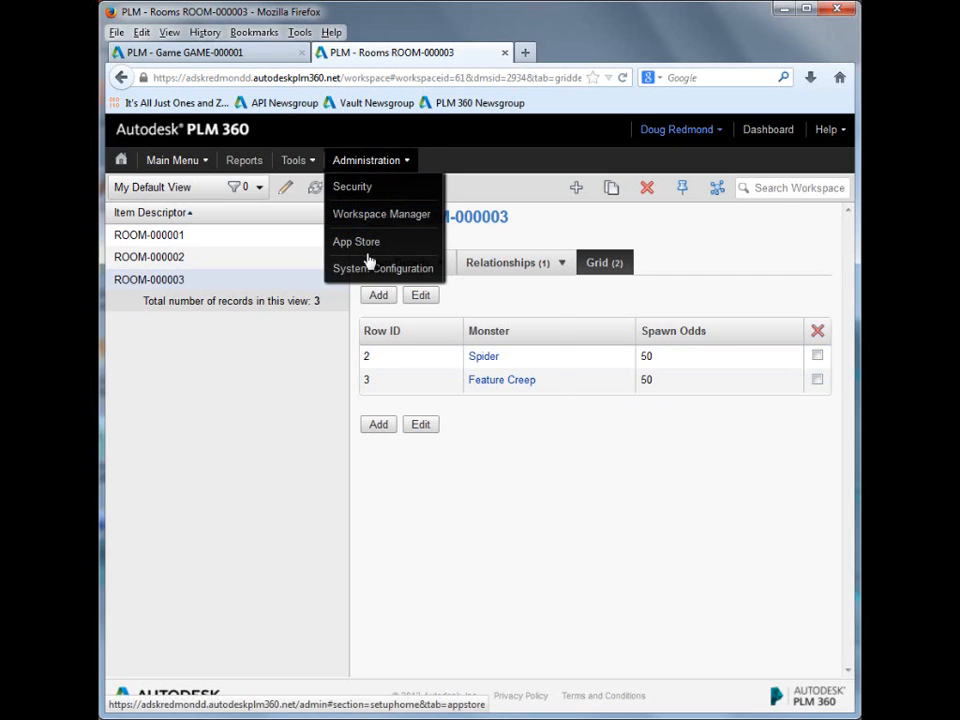
mouse_move(377, 270)
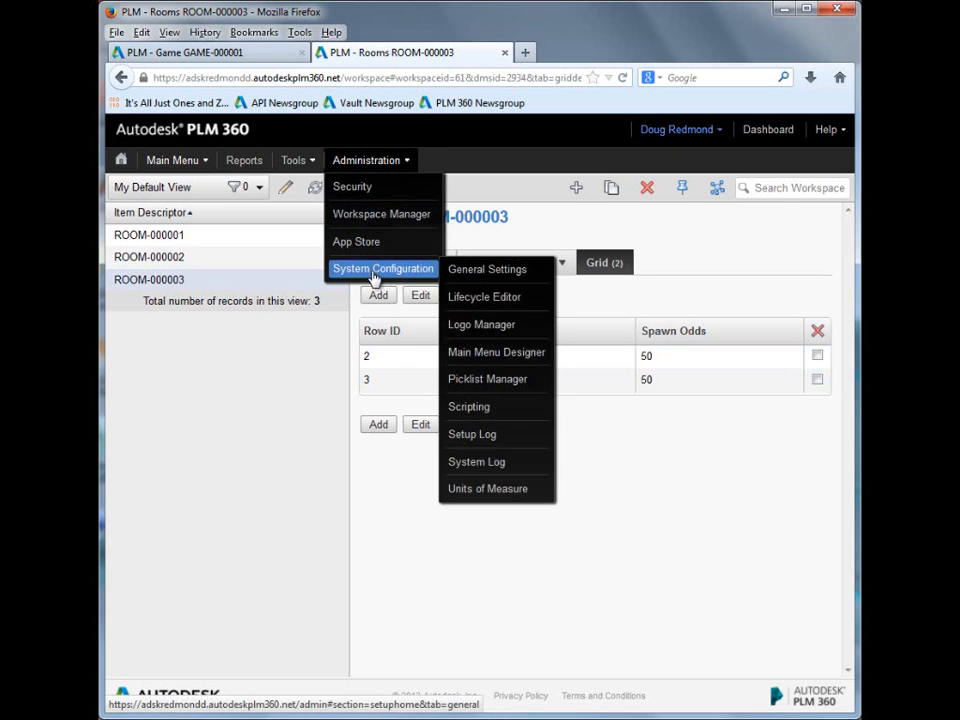
left_click(485, 410)
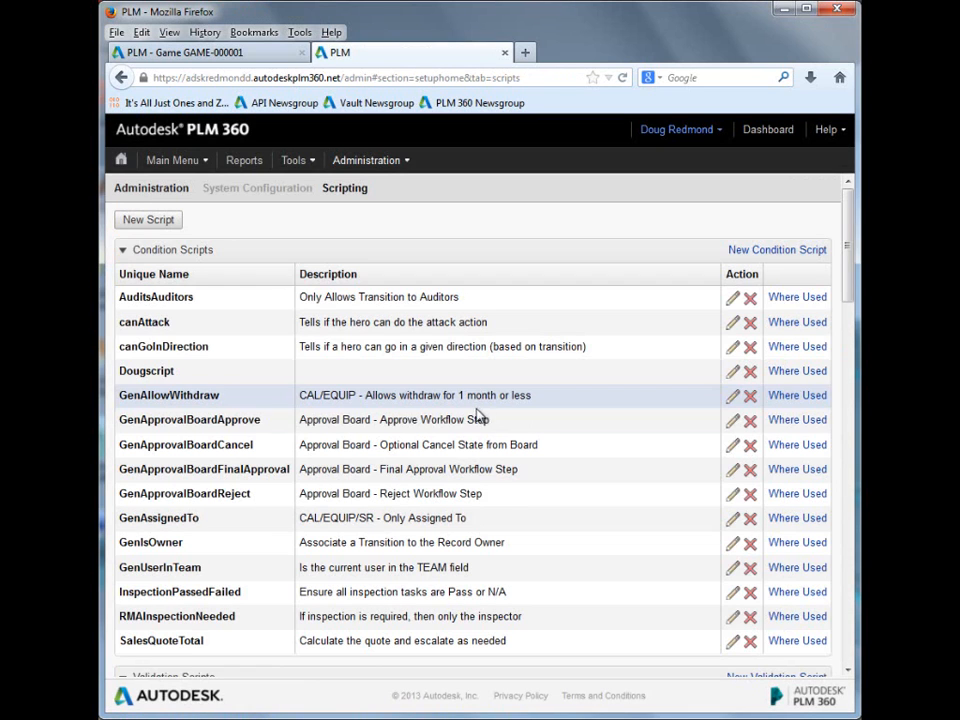
double_click(172, 328)
left_click_drag(208, 346, 120, 349)
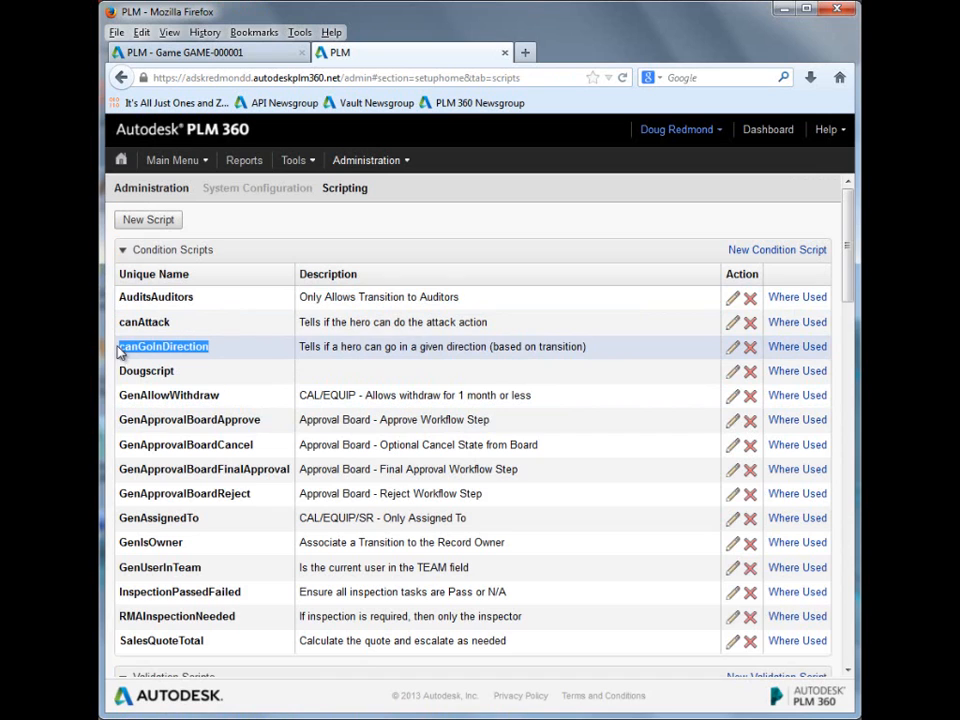
Step: Open the canAttack script, examine its hero and monster conditions with their return values, then cancel editing
left_click(732, 324)
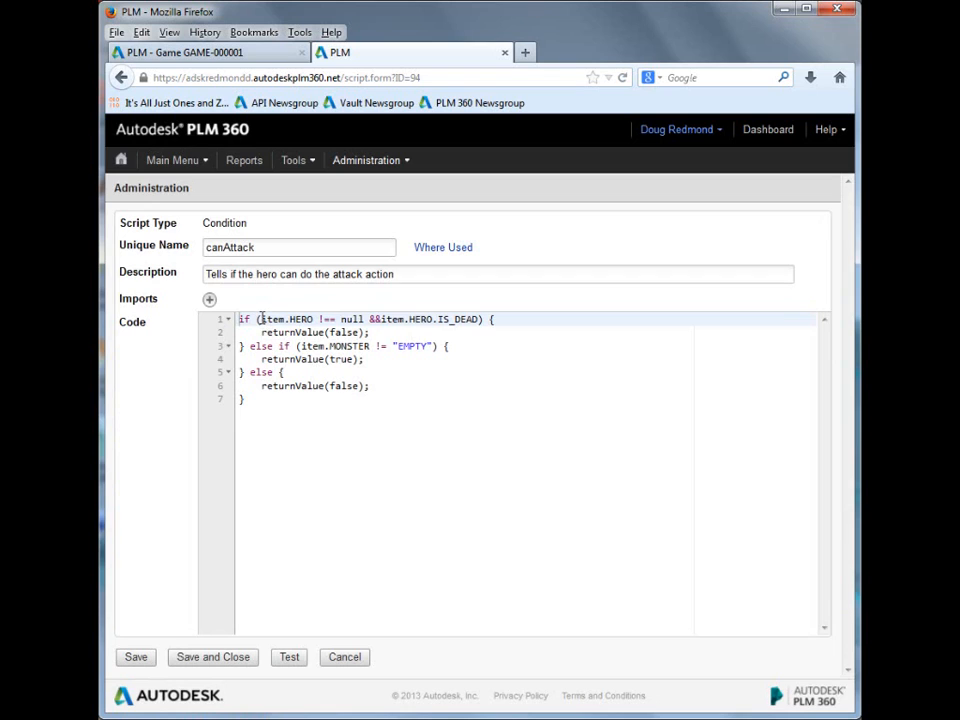
left_click_drag(261, 319, 480, 322)
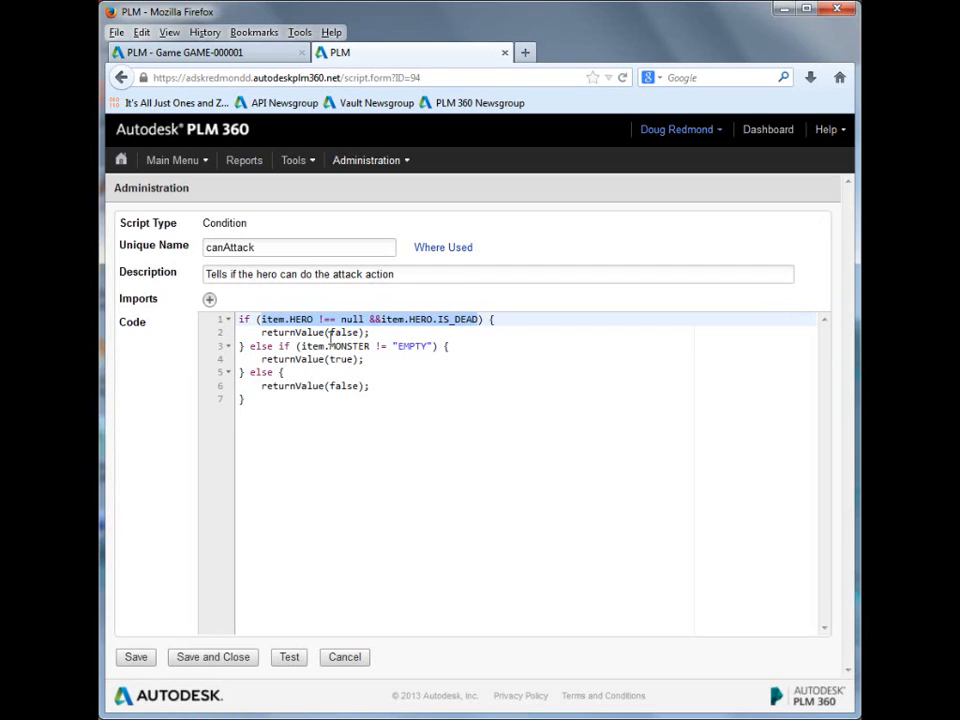
double_click(338, 332)
double_click(340, 346)
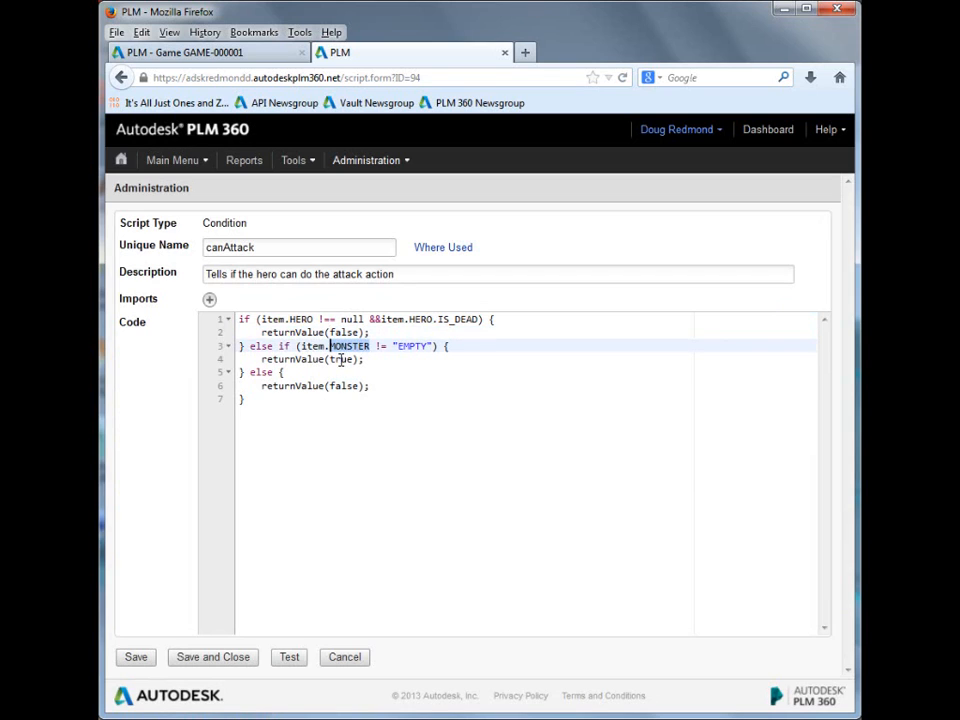
double_click(341, 359)
double_click(348, 386)
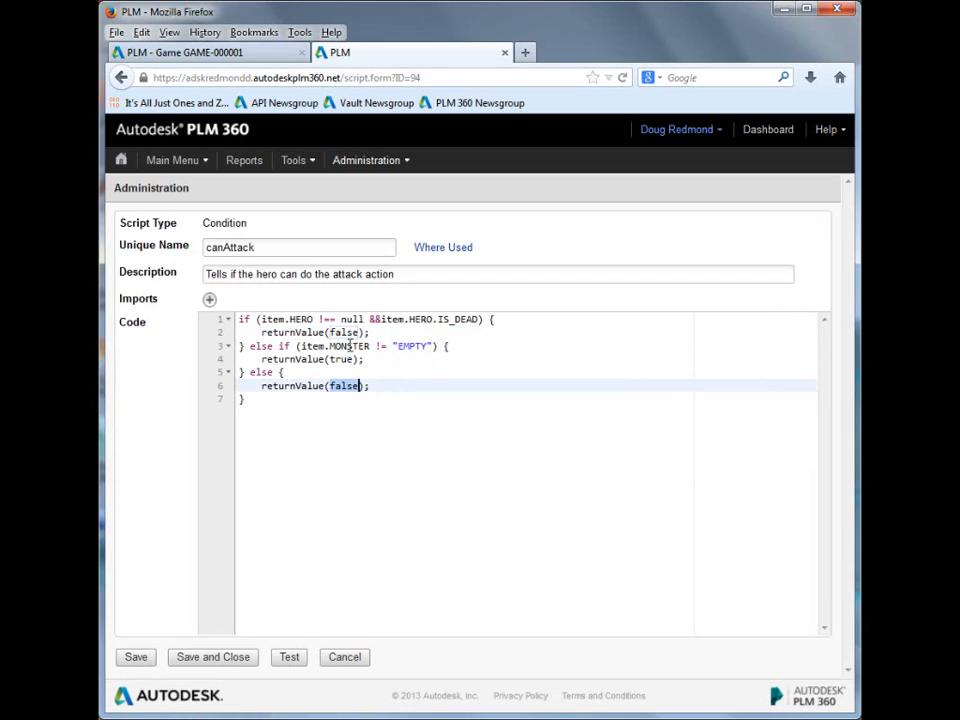
left_click_drag(331, 346, 433, 346)
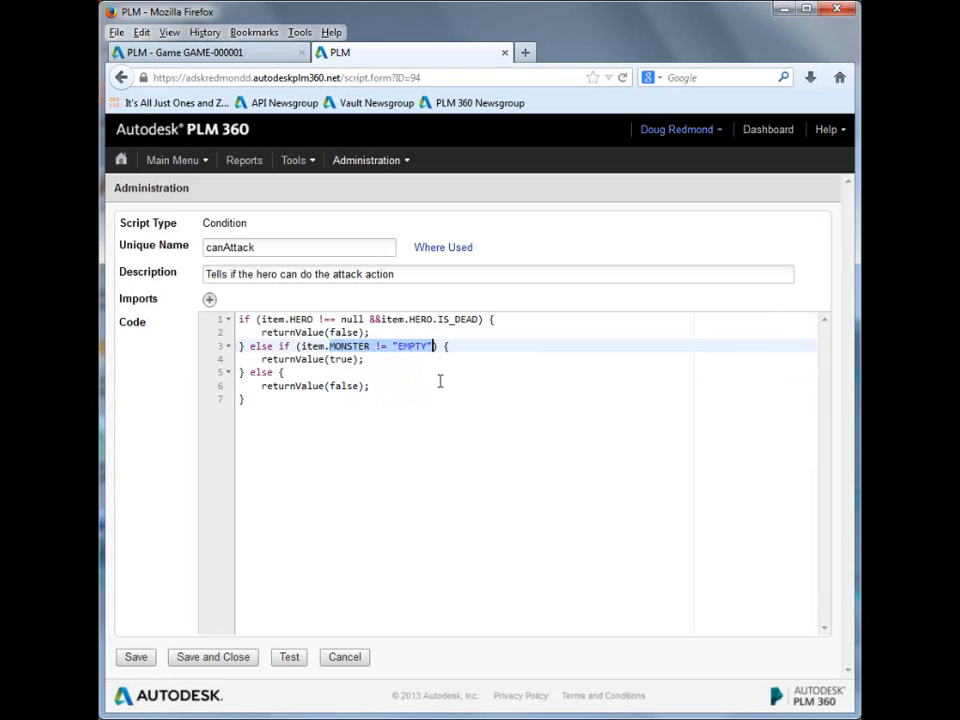
double_click(345, 385)
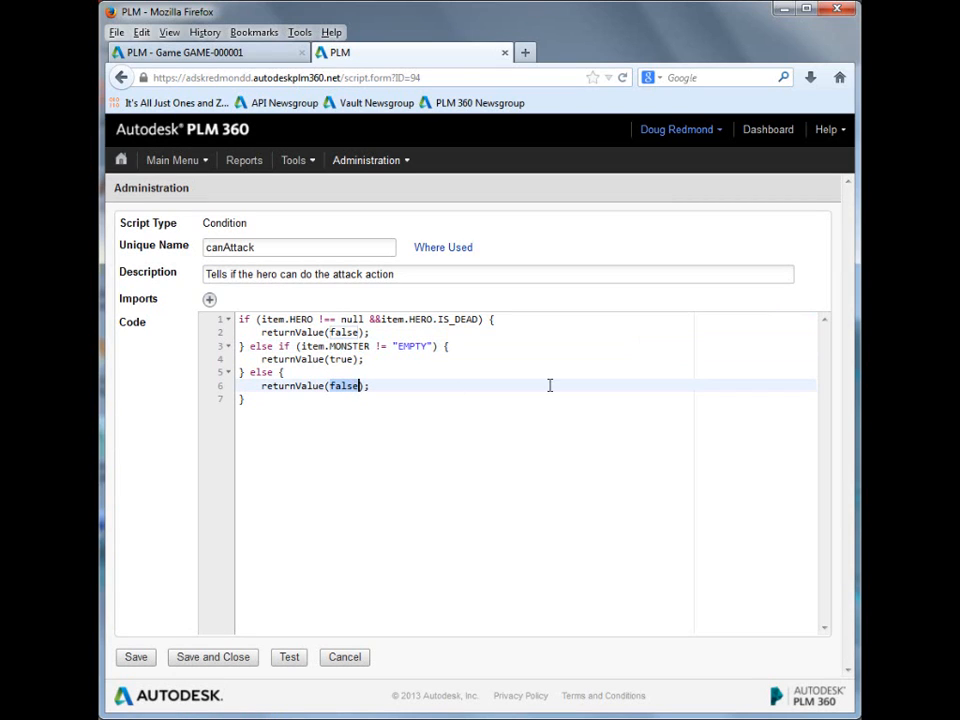
left_click(350, 660)
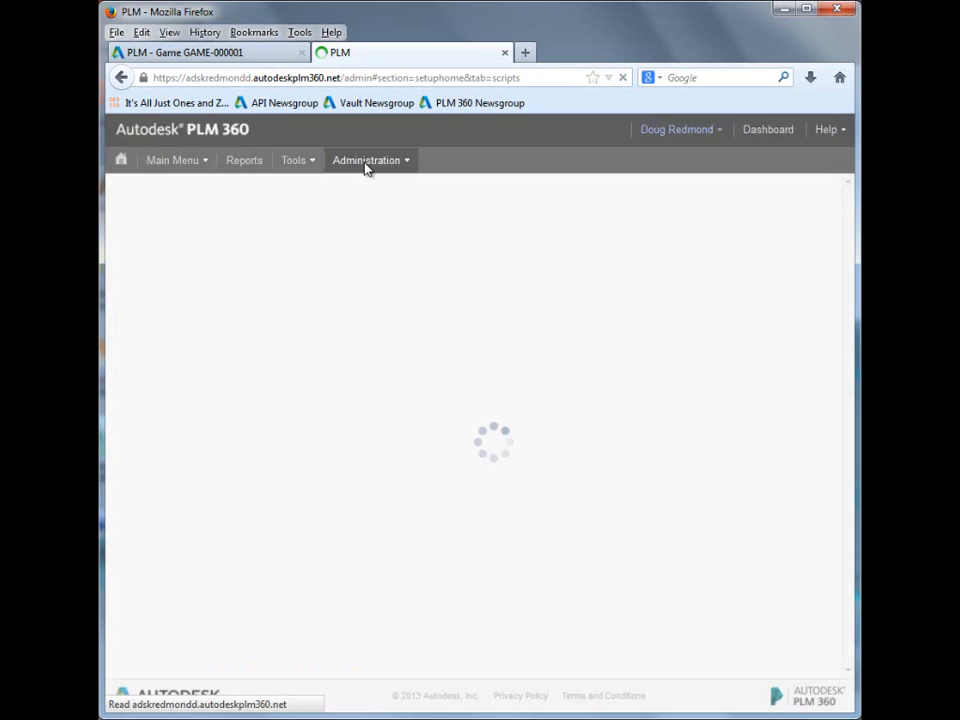
Step: Open the canGoInDirection condition script and examine its dead-hero check, the getRoomInDirection call and the customTransID argument
left_click(733, 347)
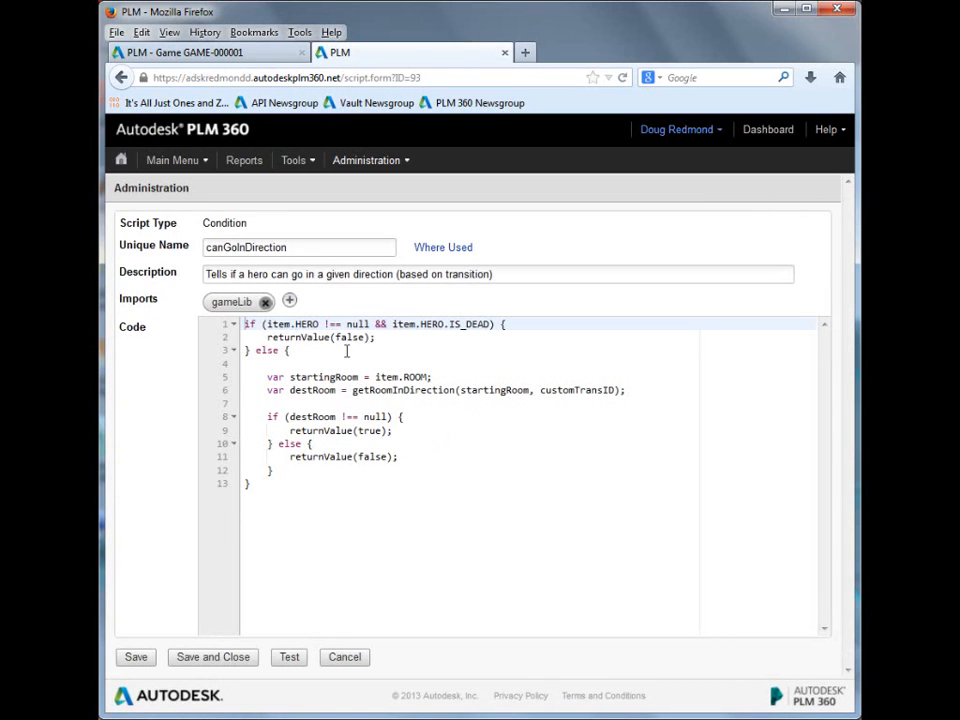
left_click_drag(258, 328, 491, 326)
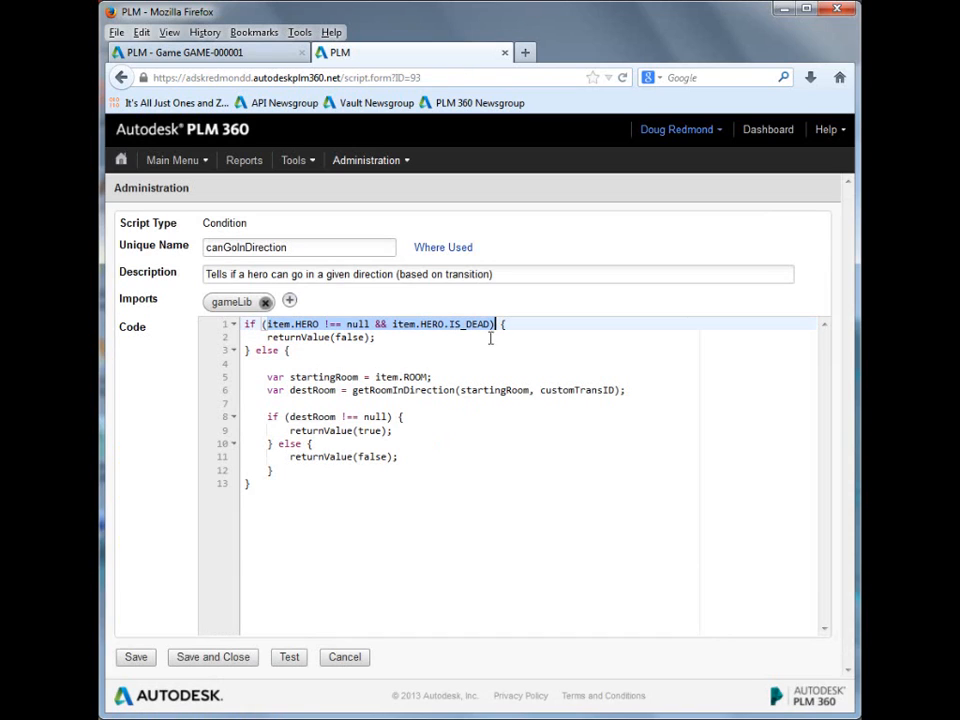
left_click(452, 390)
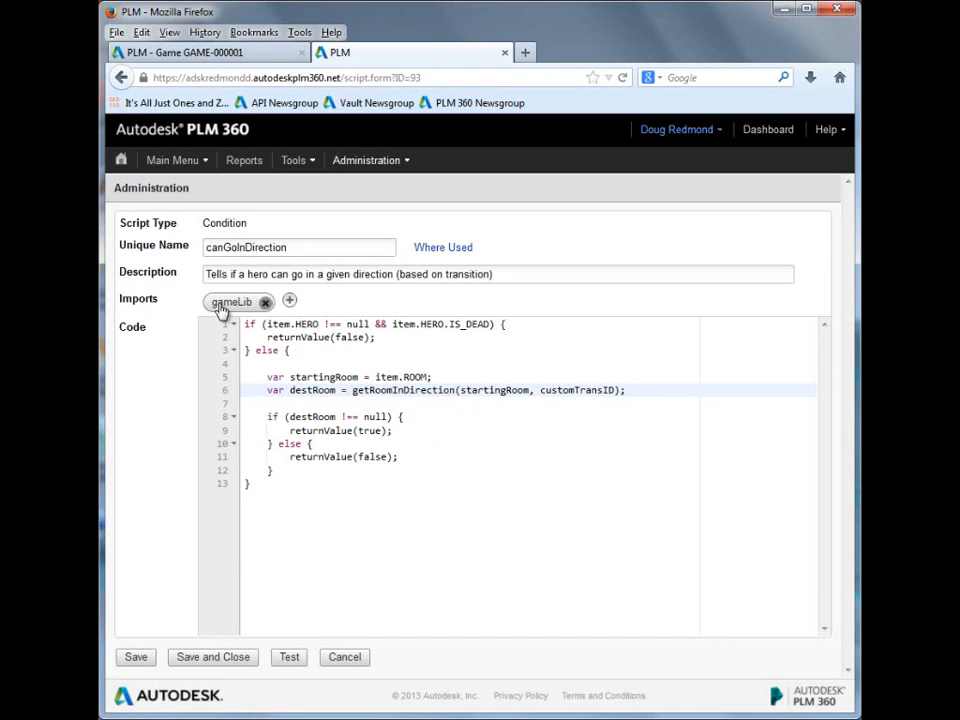
left_click_drag(352, 390, 455, 393)
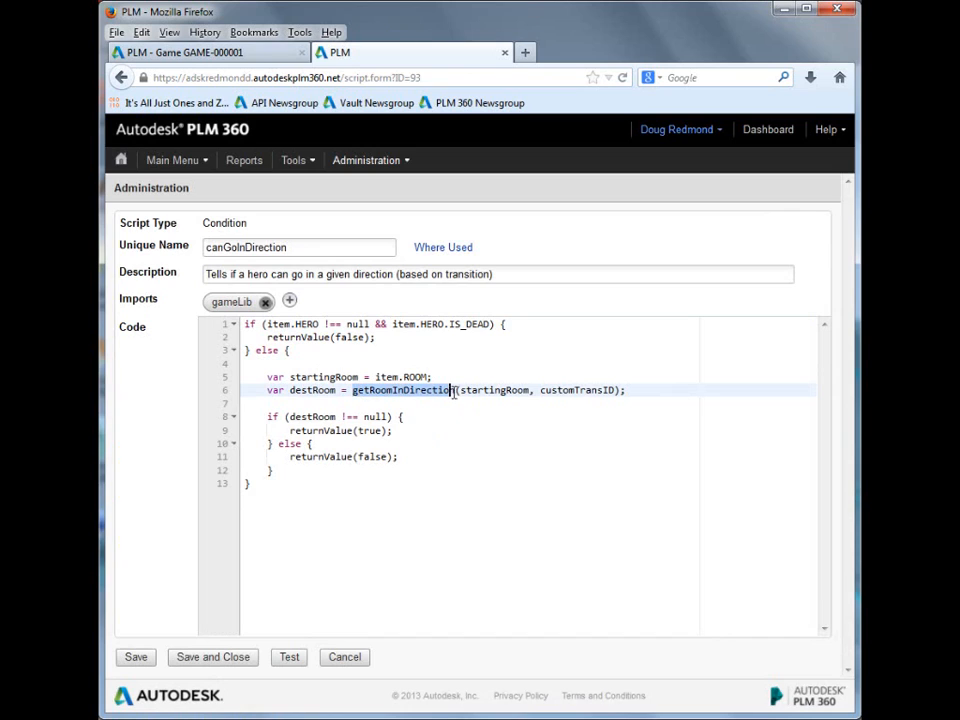
double_click(574, 390)
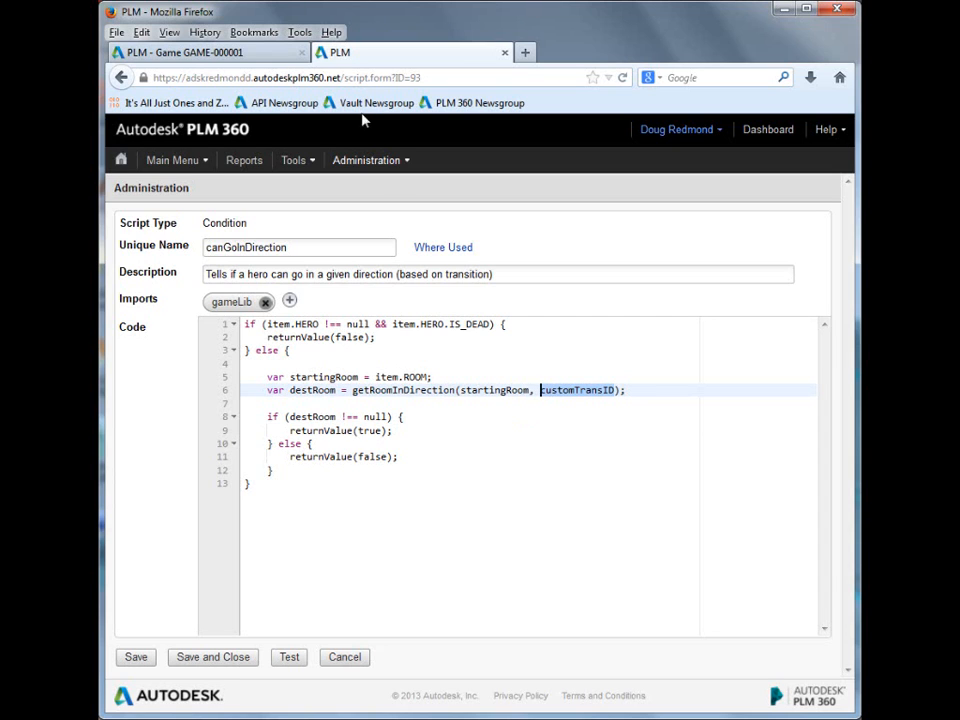
Step: Return to the game's browser tab and open the Game workspace's Workflow Editor from the Workspace Manager
left_click(185, 52)
left_click(368, 161)
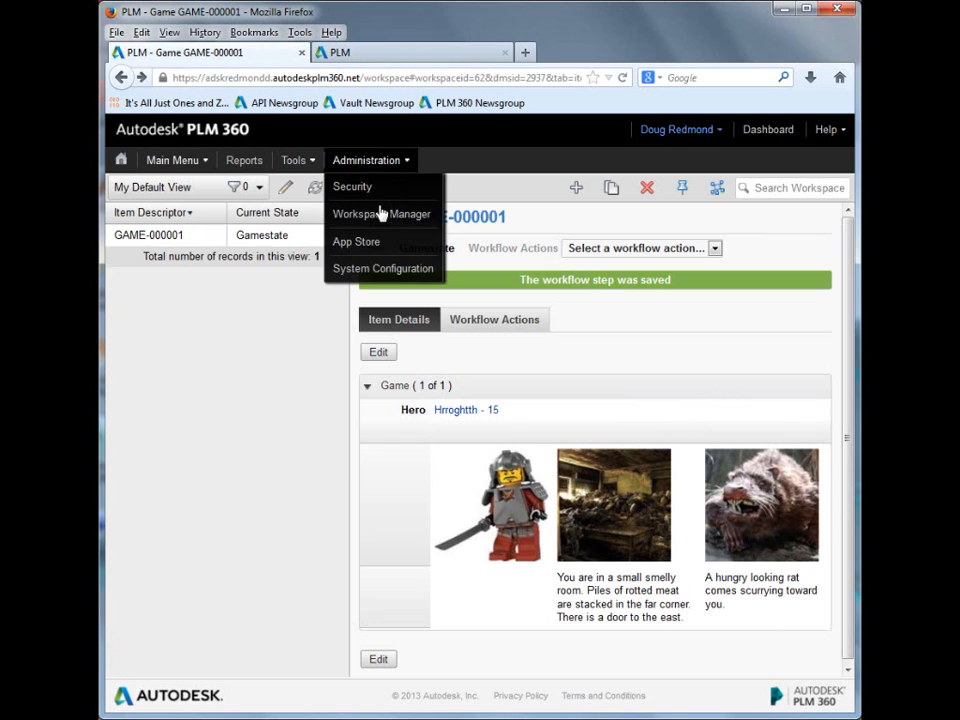
left_click(383, 221)
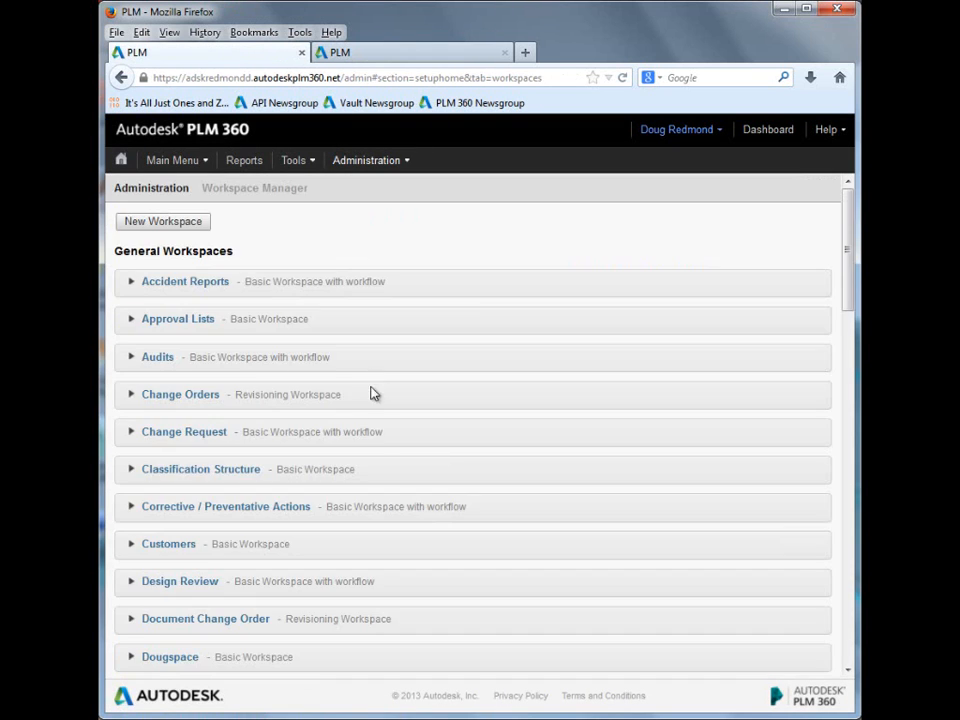
scroll(372, 440, "down", 10)
scroll(375, 446, "up", 3)
left_click(136, 232)
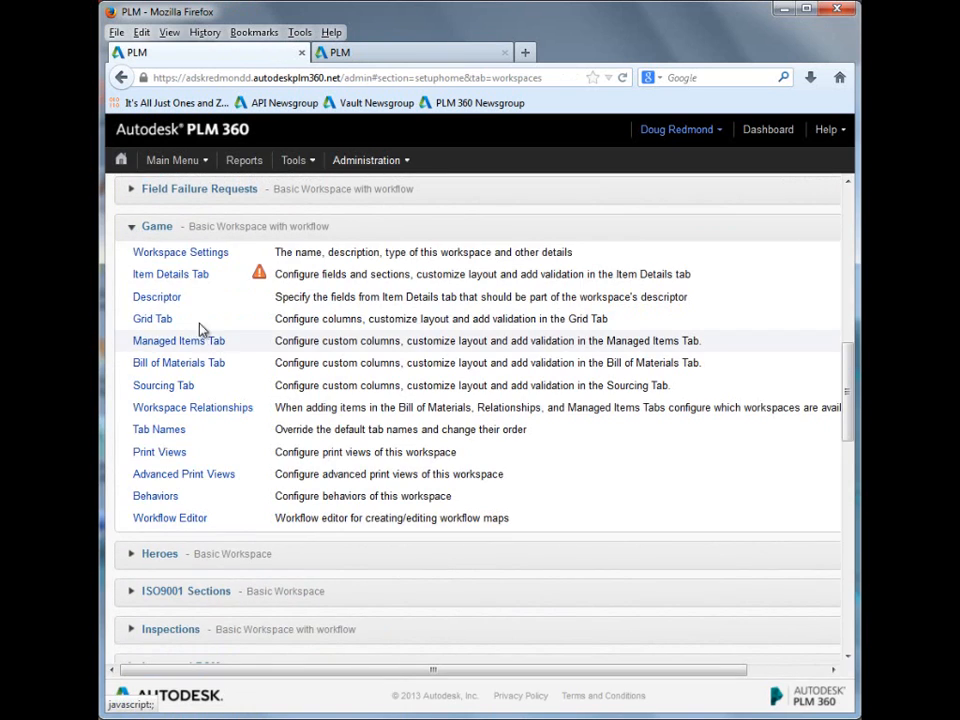
left_click(133, 520)
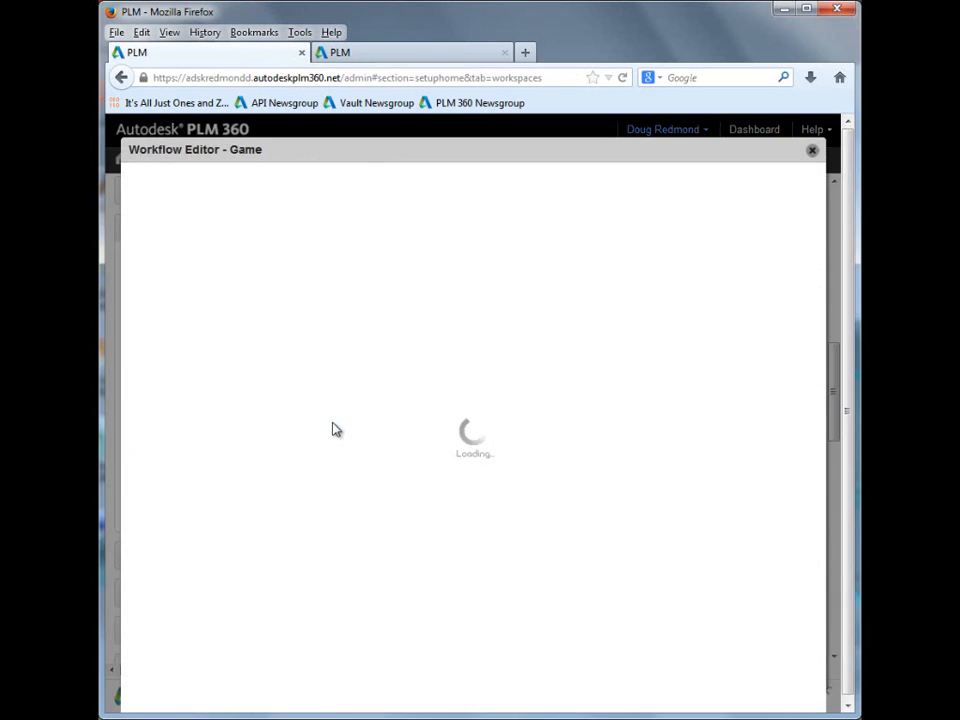
Step: Open the Go East transition's properties, show its IDs and highlight the Custom ID
double_click(422, 306)
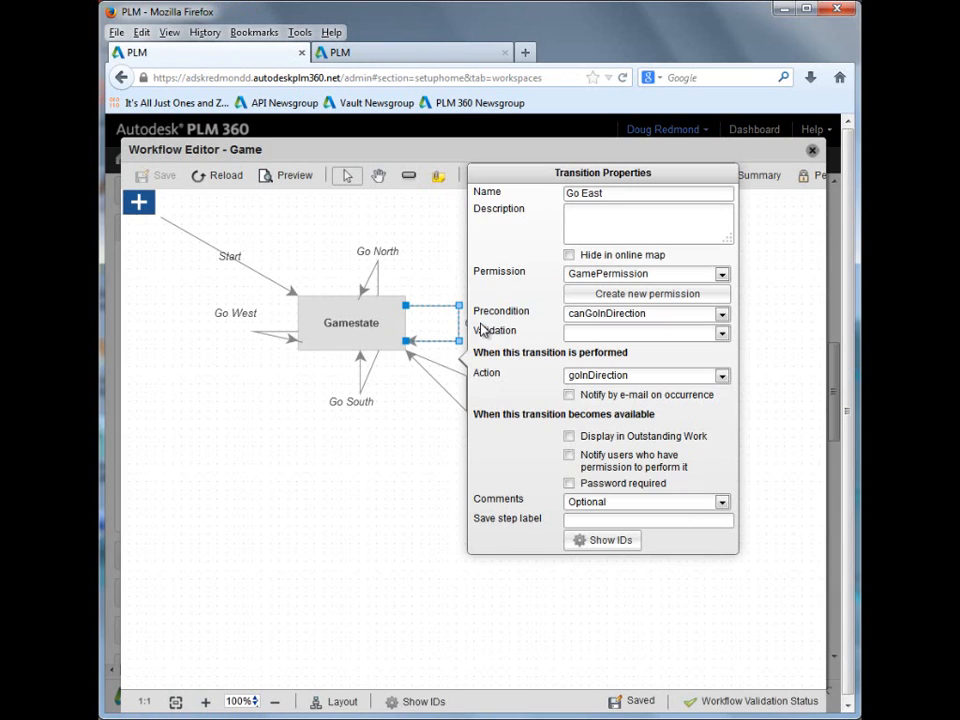
left_click(602, 546)
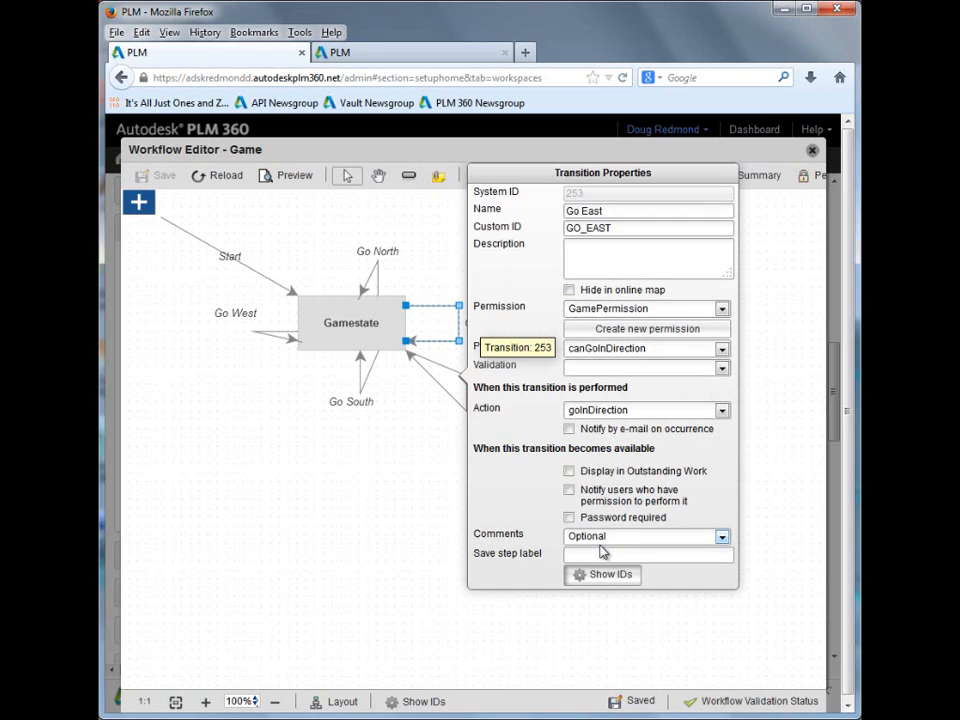
left_click_drag(605, 230, 566, 228)
left_click(621, 224)
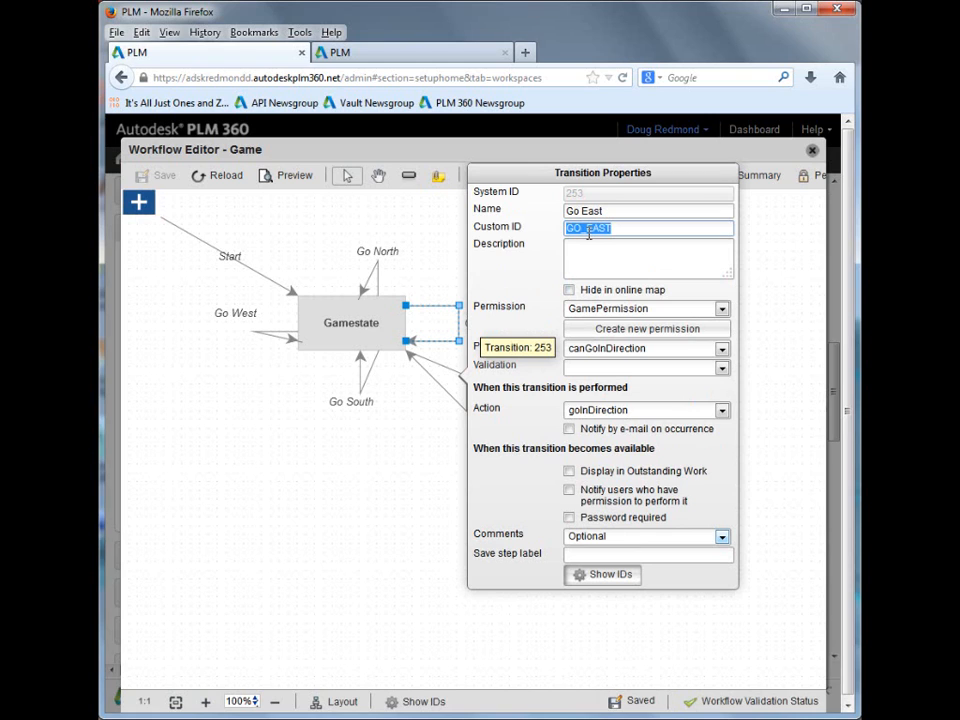
Step: Back in the canGoInDirection script, examine the destRoom null check and its true and false return values, then close the script
left_click(433, 56)
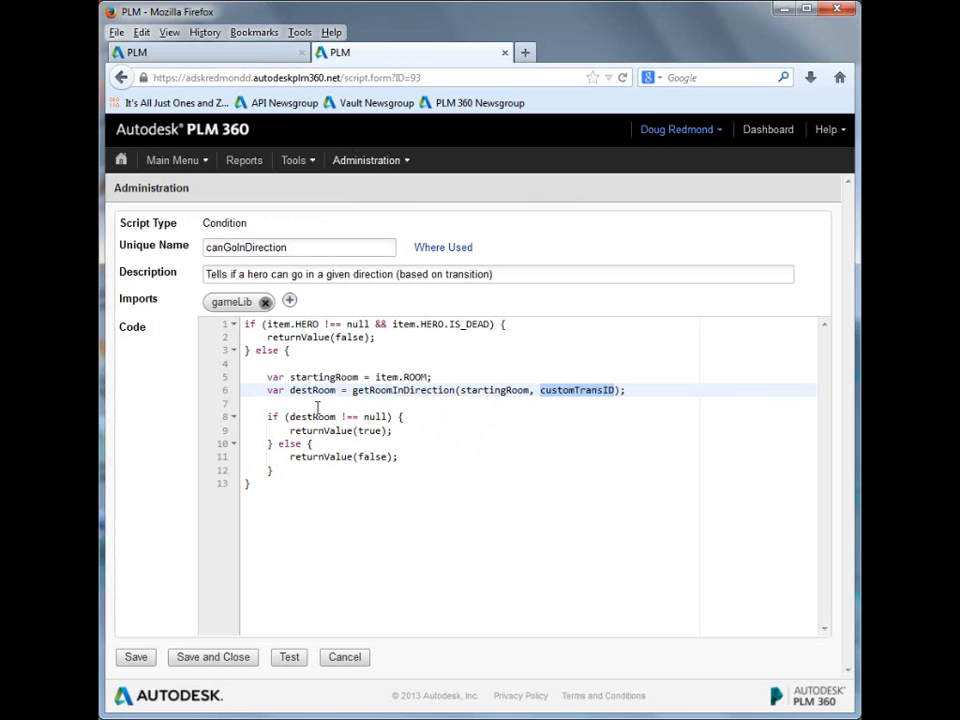
double_click(375, 416)
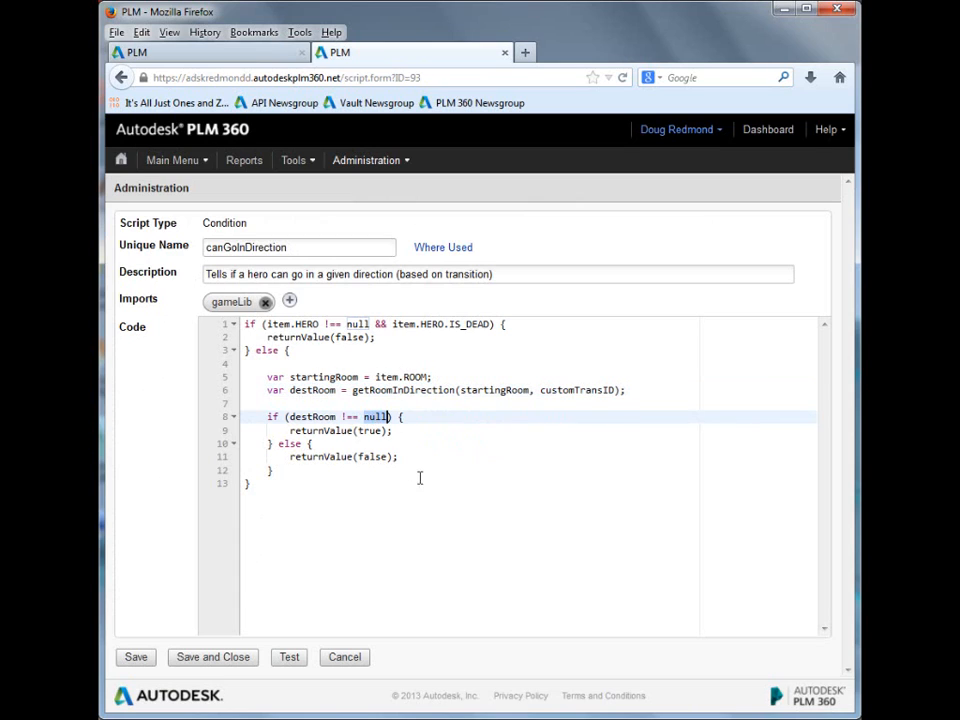
double_click(375, 456)
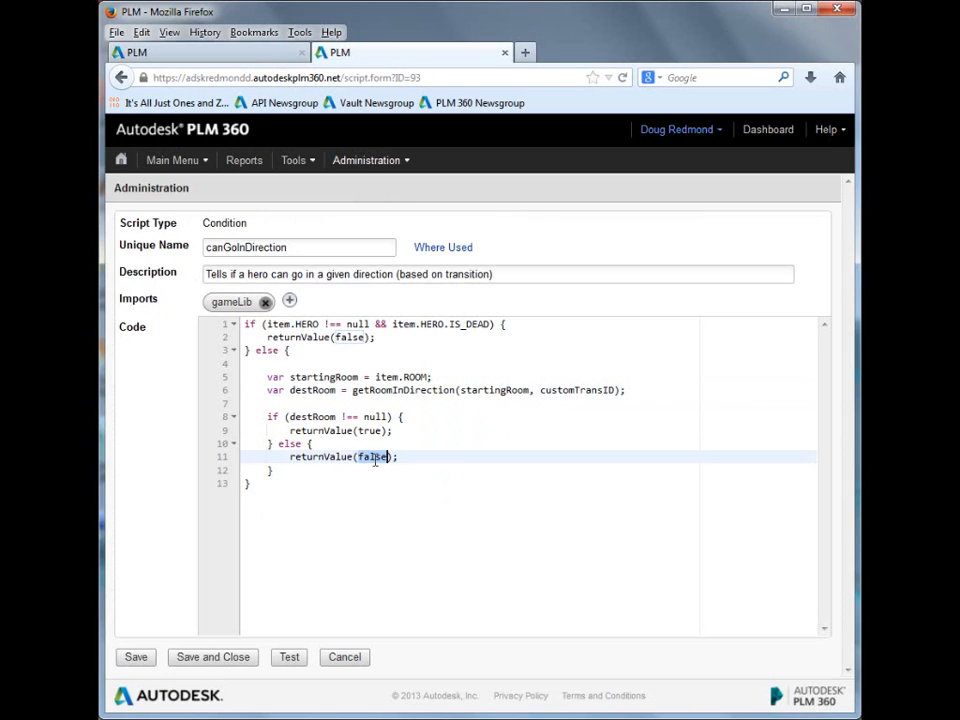
double_click(368, 430)
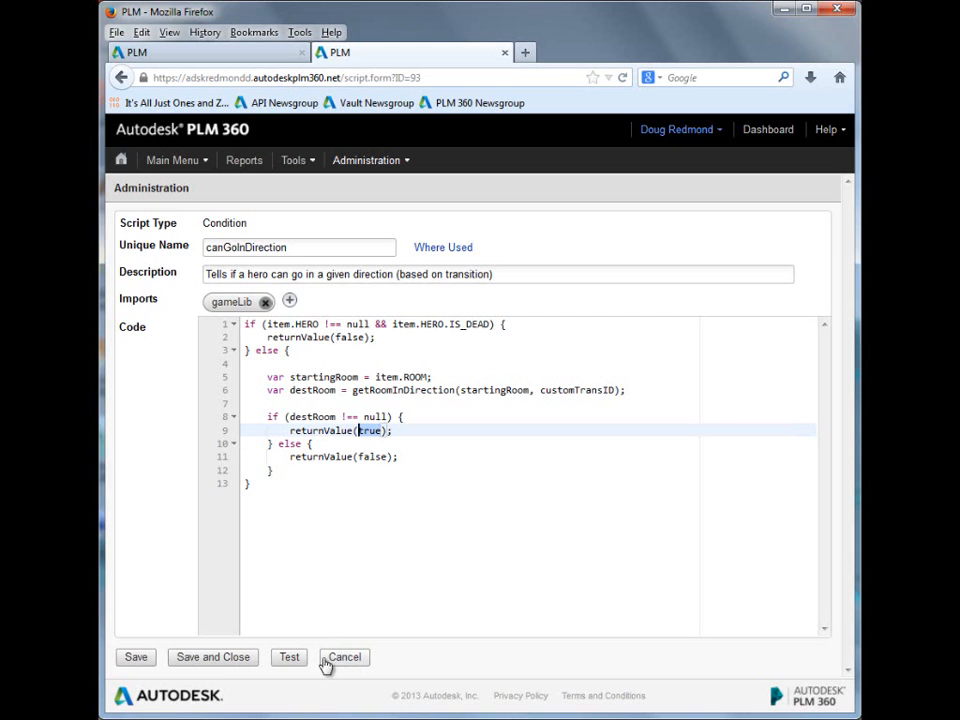
left_click(196, 660)
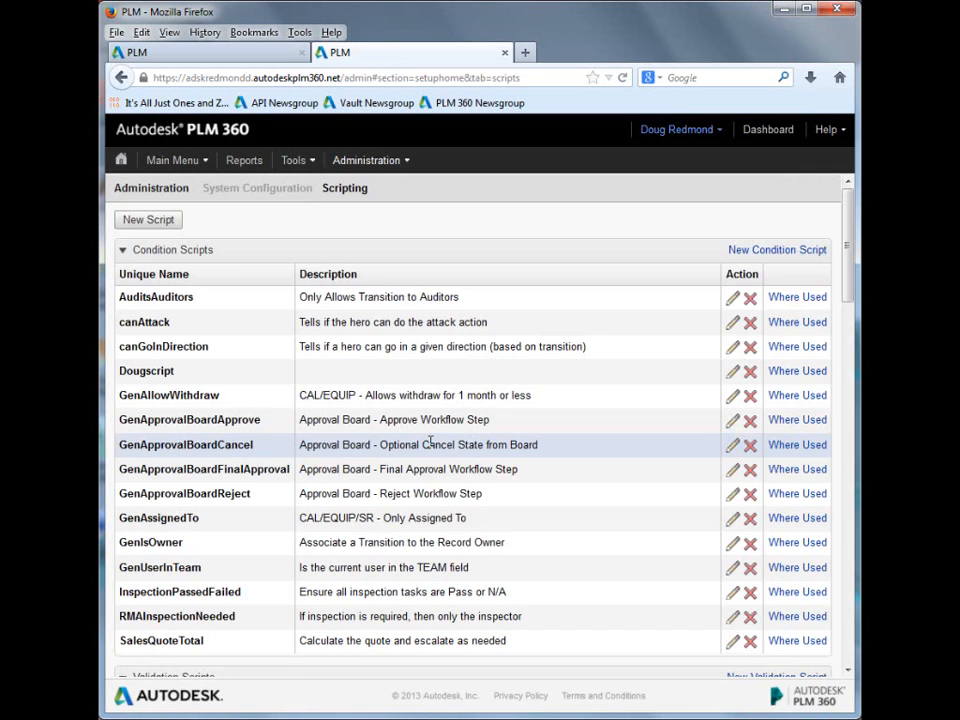
Step: Open the attack action script and examine its calculateDamage calls and the lines that build actionText
scroll(430, 440, "down", 3)
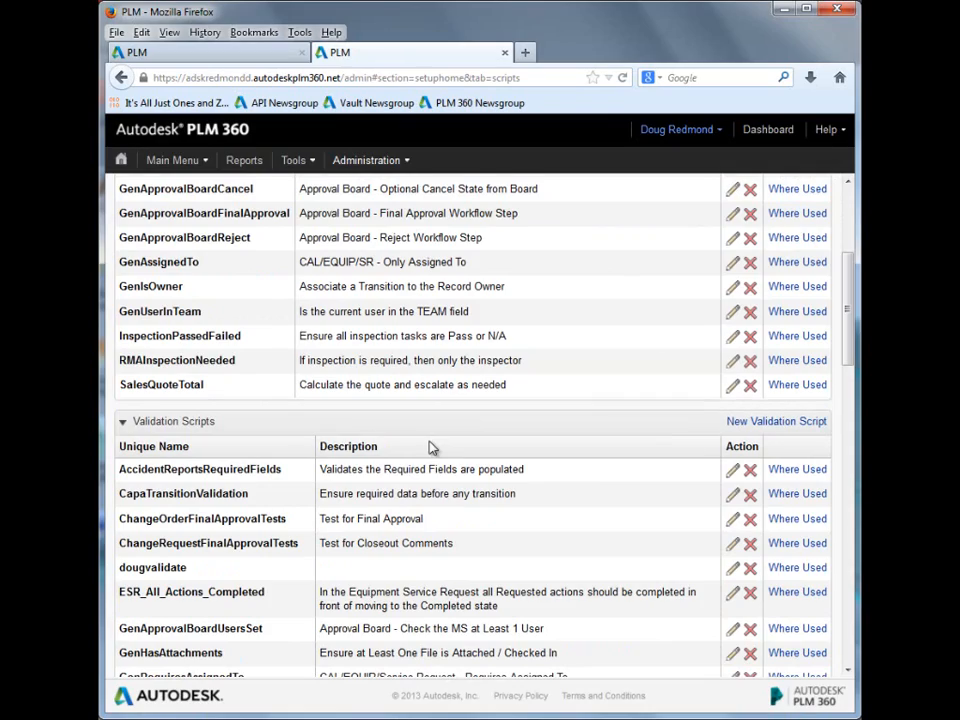
scroll(432, 447, "down", 3)
scroll(432, 445, "down", 8)
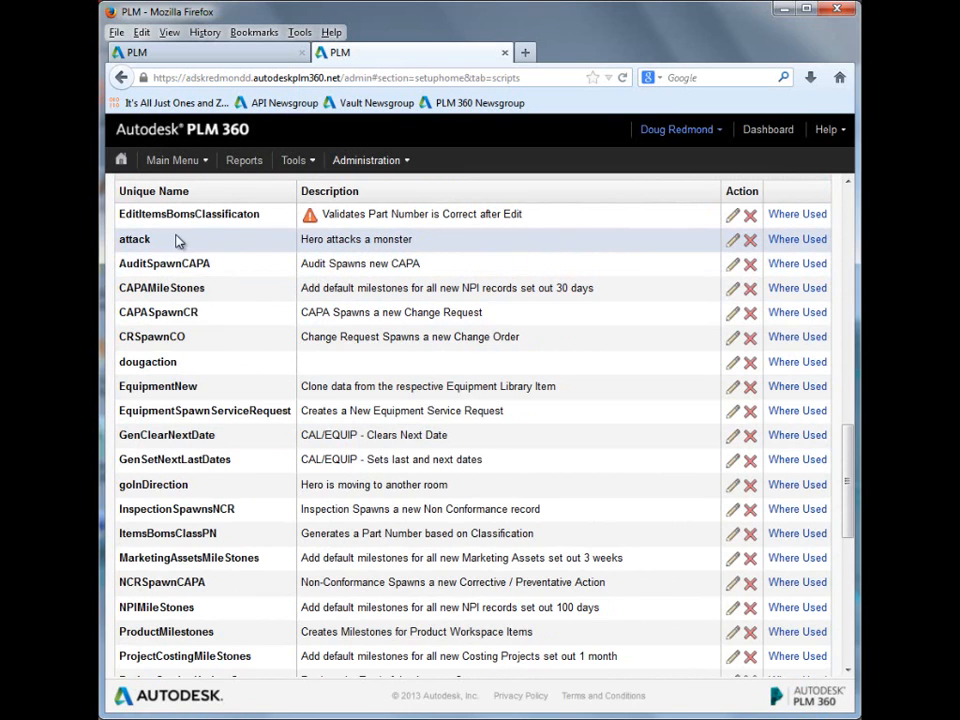
left_click(735, 245)
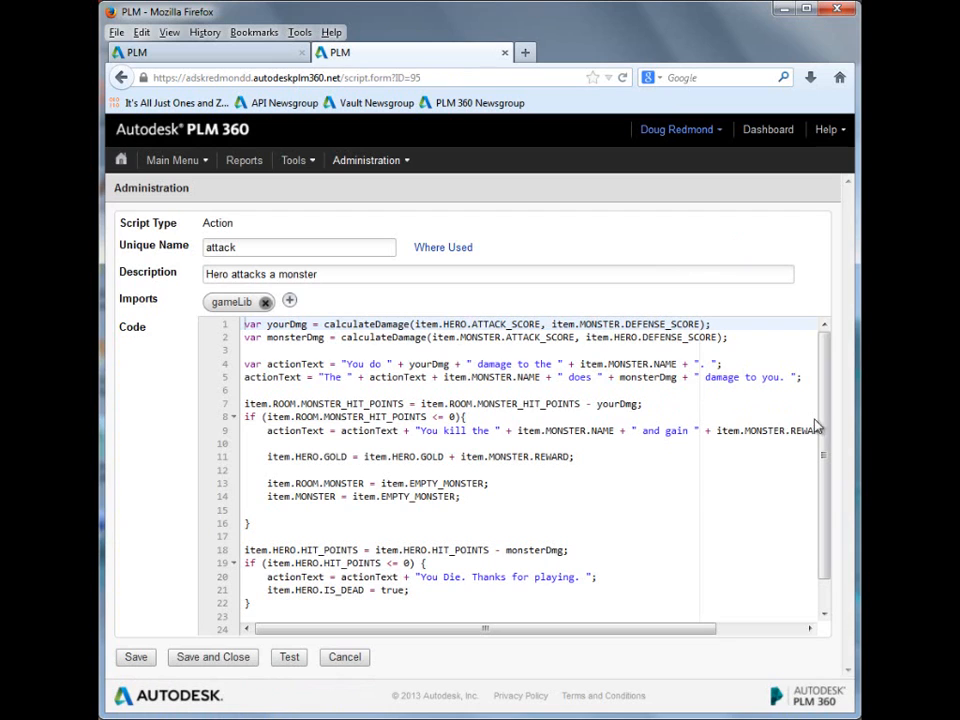
left_click_drag(820, 422, 828, 360)
double_click(371, 324)
double_click(383, 338)
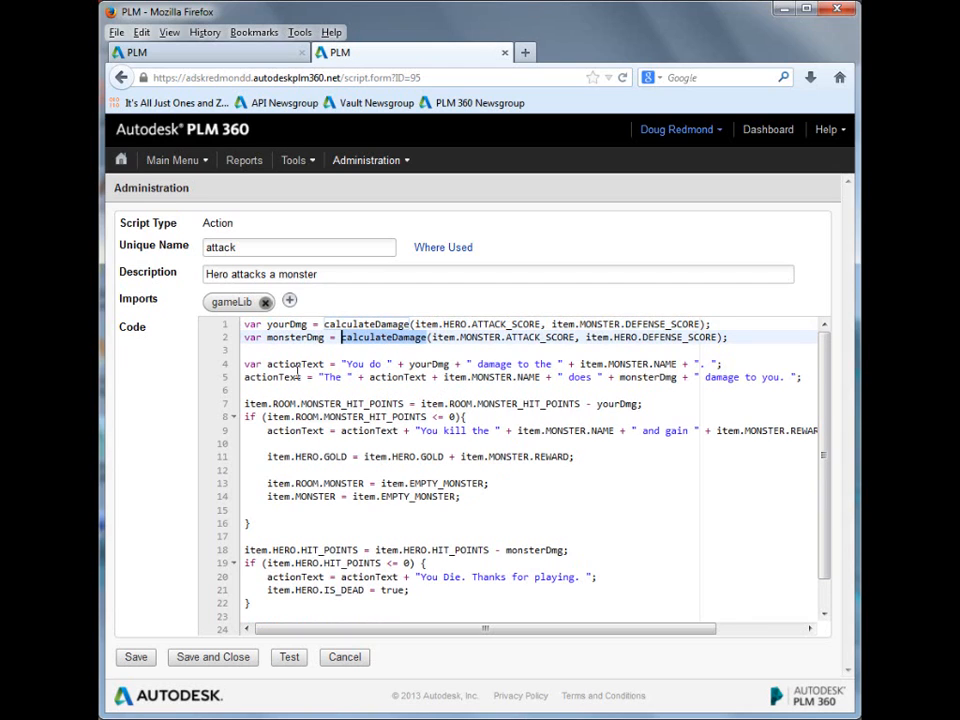
left_click_drag(297, 368, 803, 378)
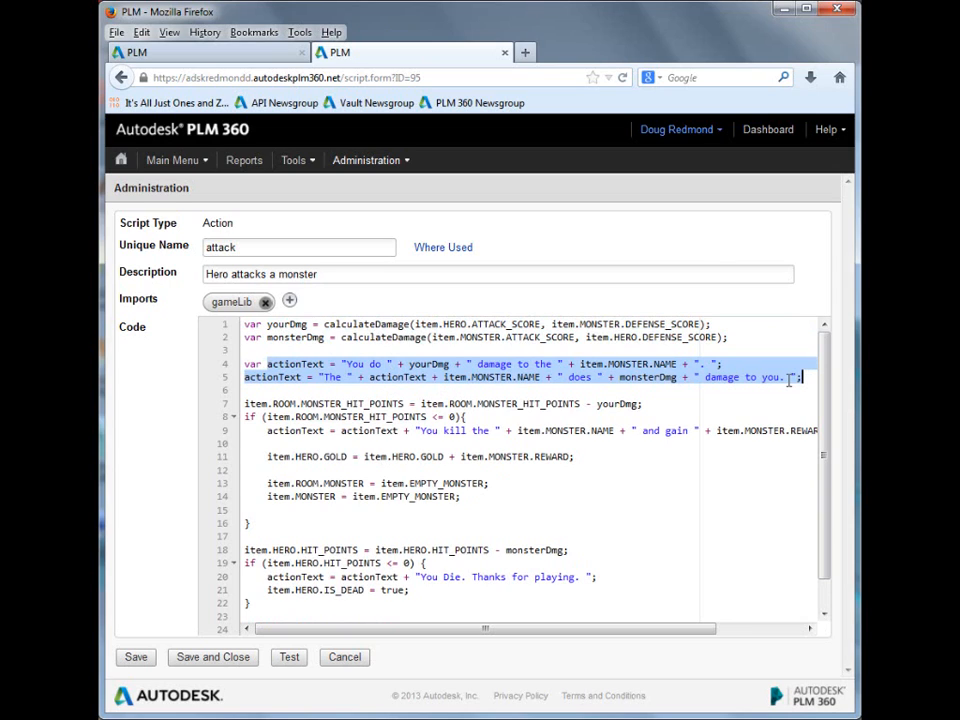
Step: Examine the attack script's hero death message and the ACTION_DESCRIPTION assignment, then cancel editing
left_click(499, 508)
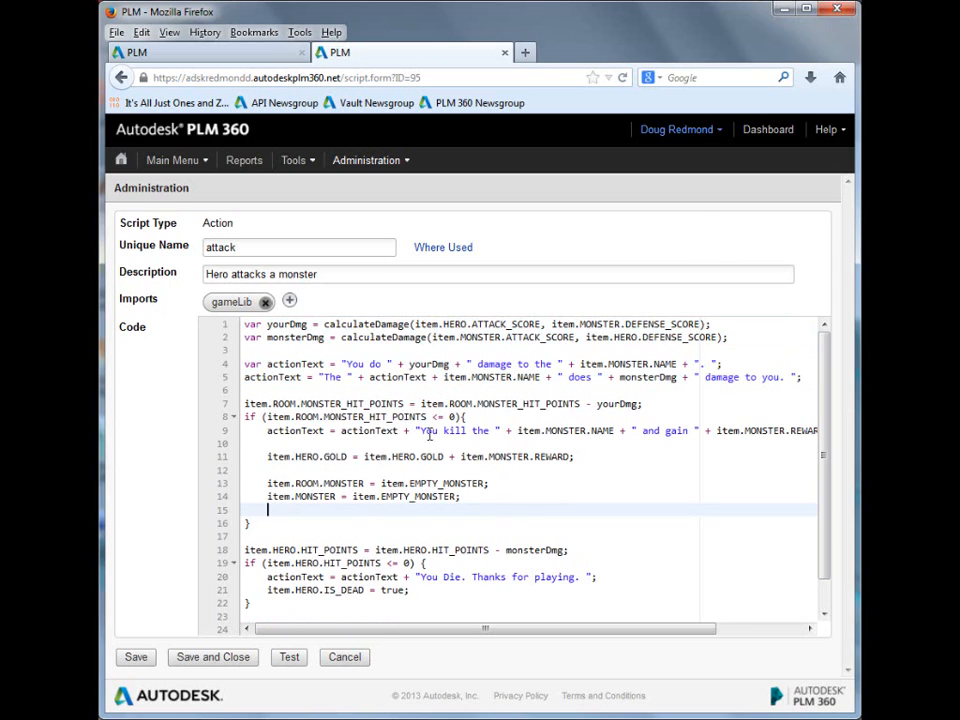
double_click(558, 577)
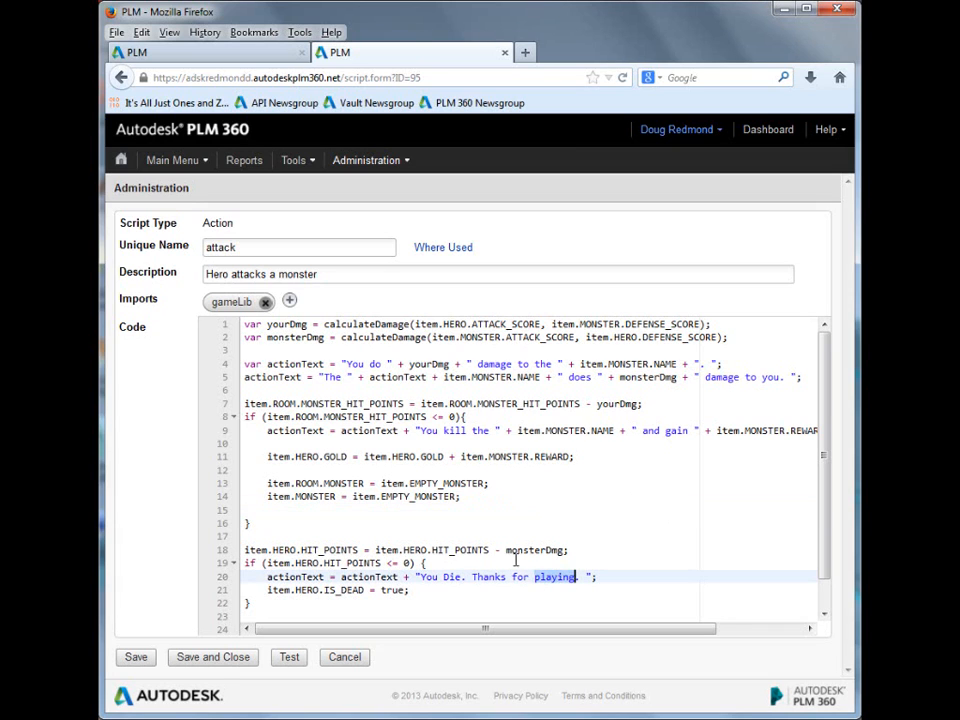
left_click(752, 376)
scroll(487, 548, "down", 1)
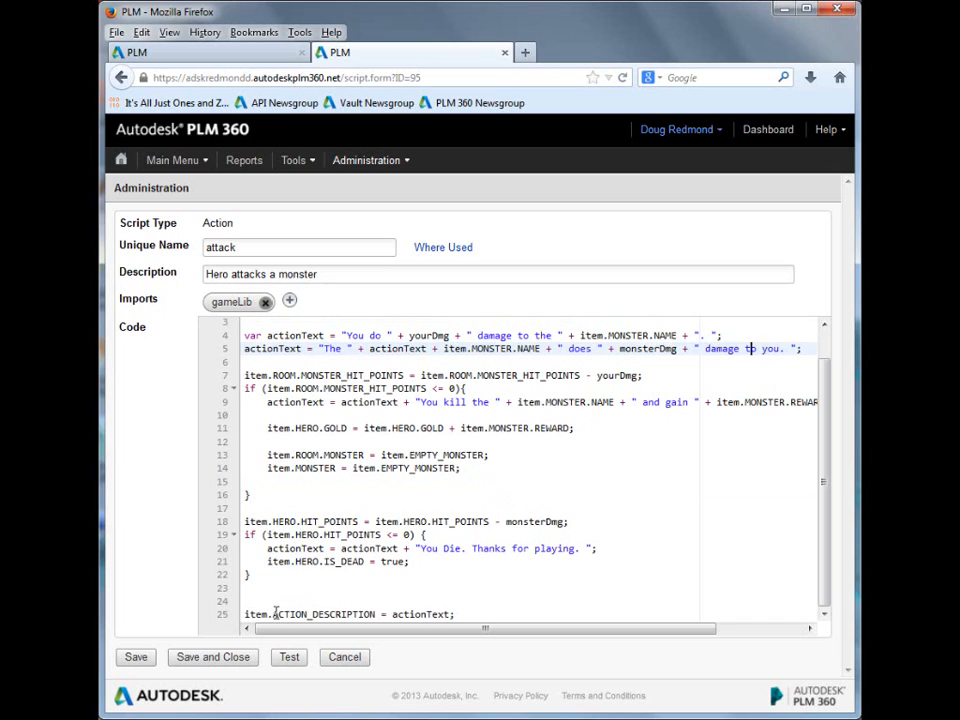
left_click_drag(272, 614, 377, 613)
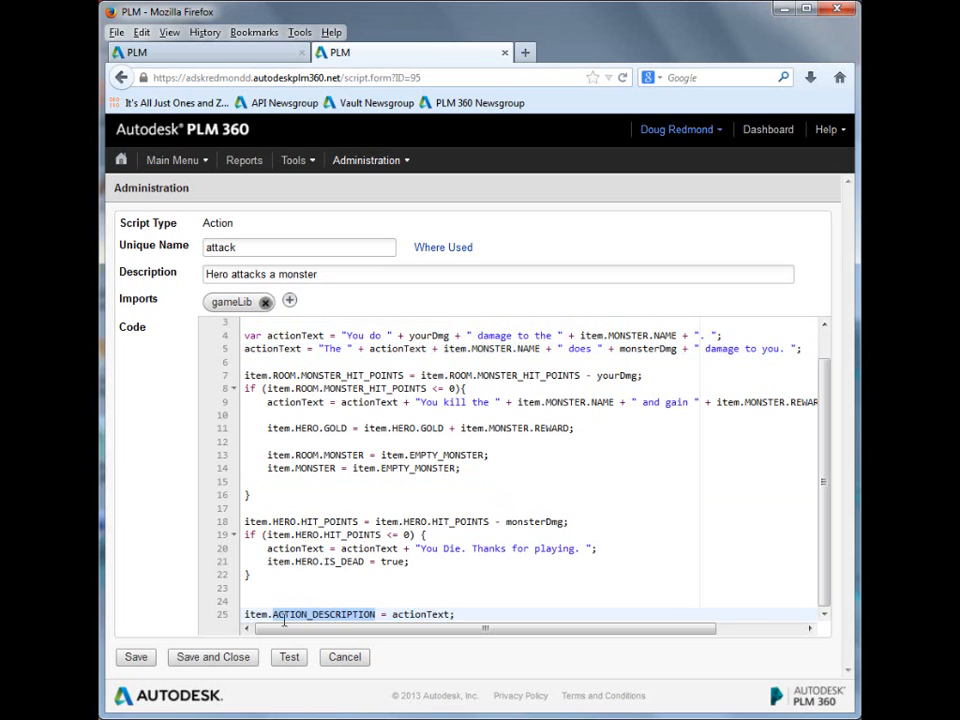
left_click(343, 657)
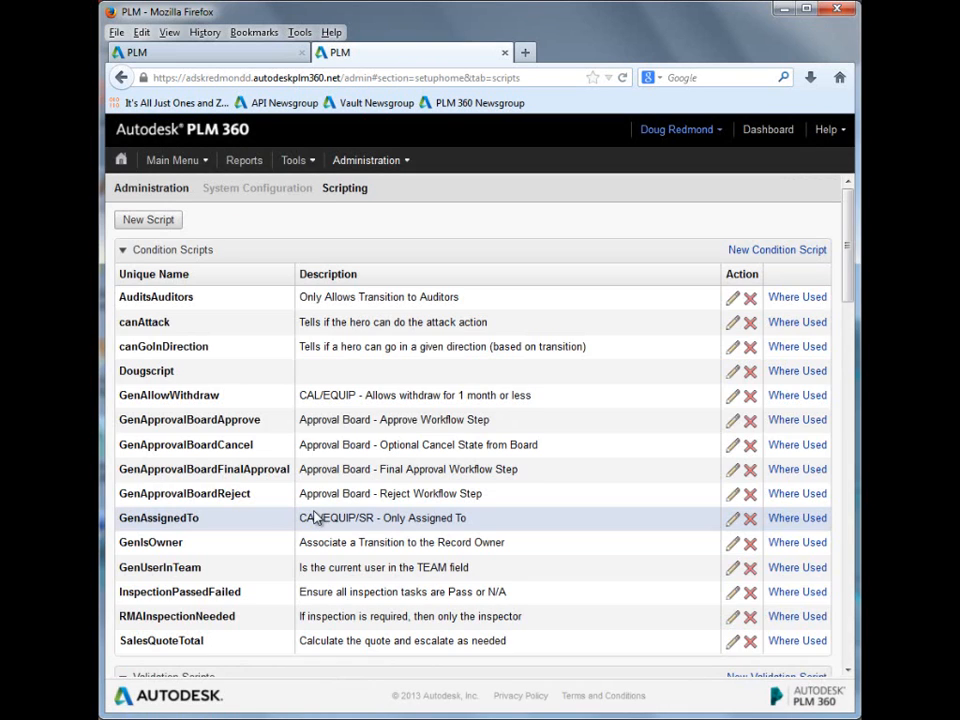
Step: Open the goInDirection action script and examine the damage a monster deals to a fleeing hero
scroll(313, 515, "down", 10)
scroll(315, 511, "down", 4)
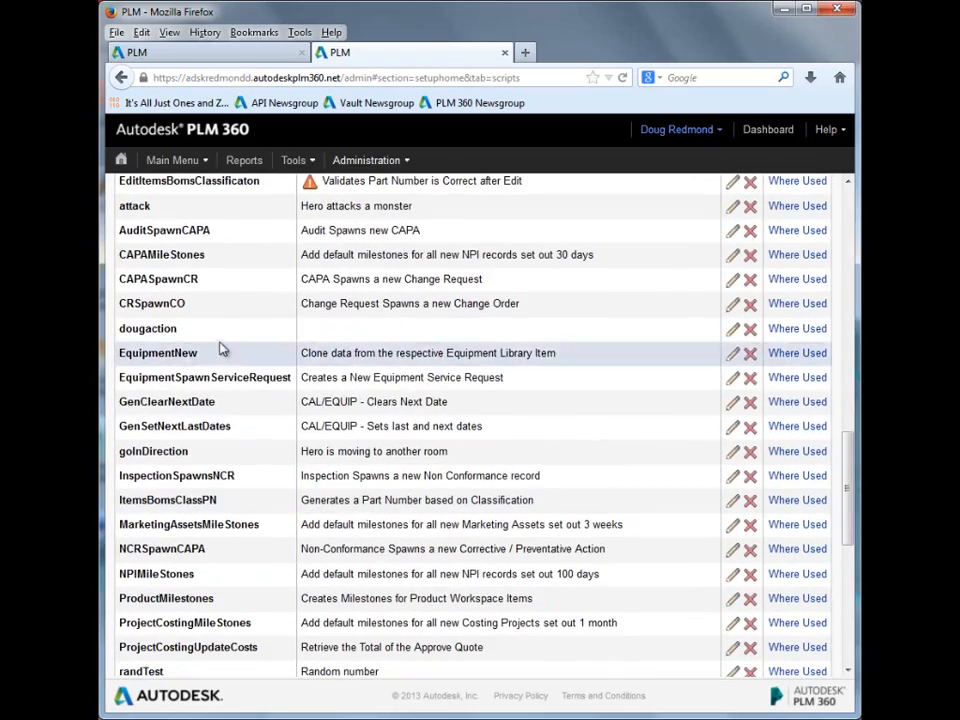
scroll(265, 462, "down", 6)
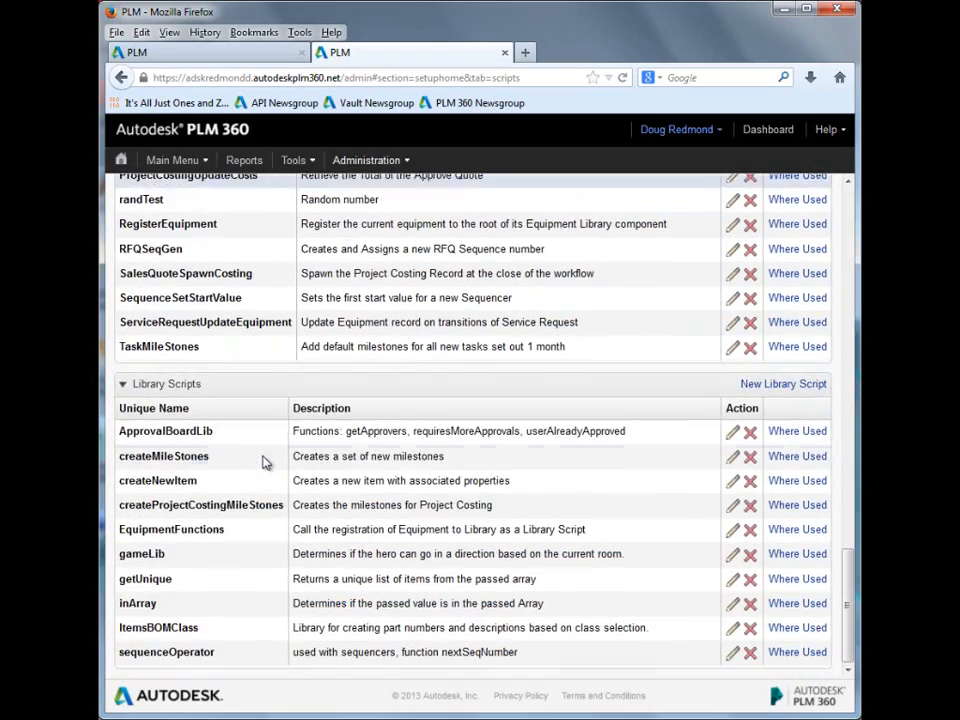
scroll(265, 462, "up", 6)
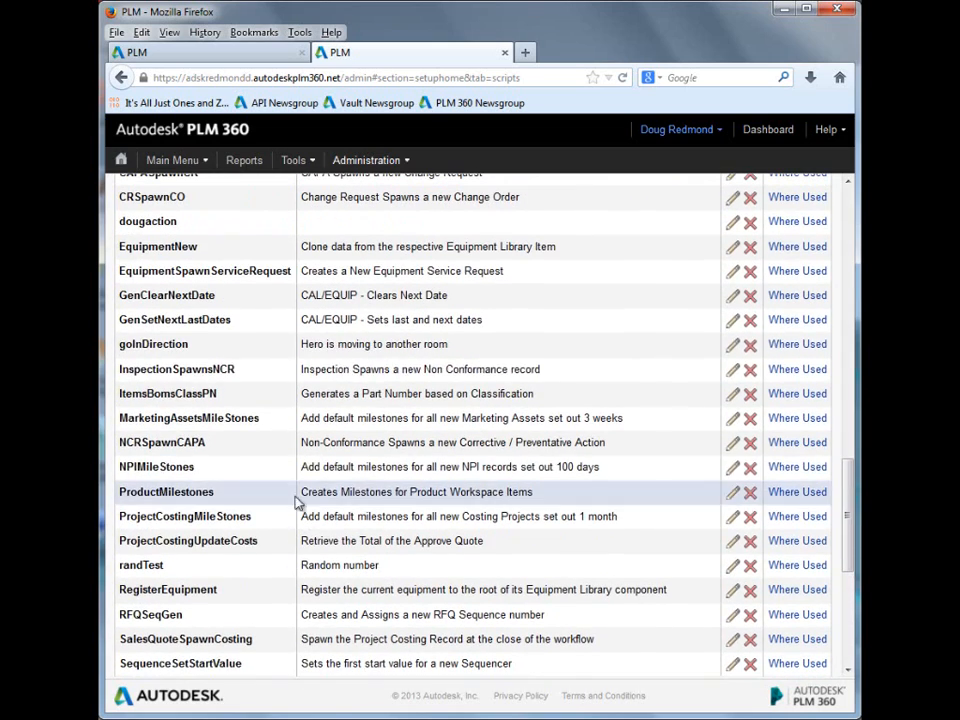
left_click(732, 344)
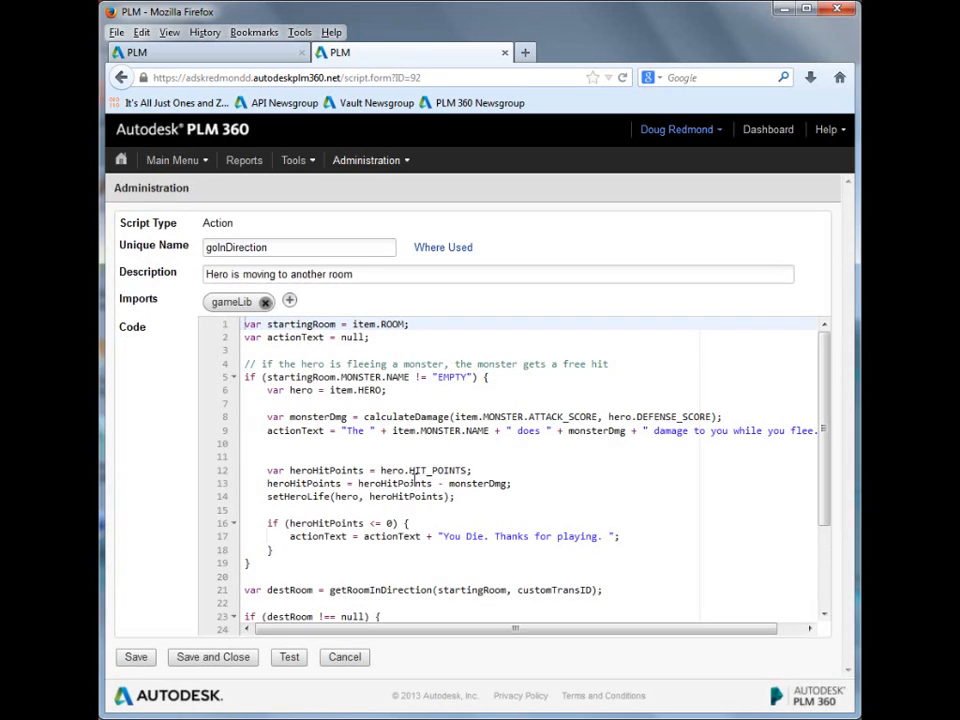
left_click(552, 490)
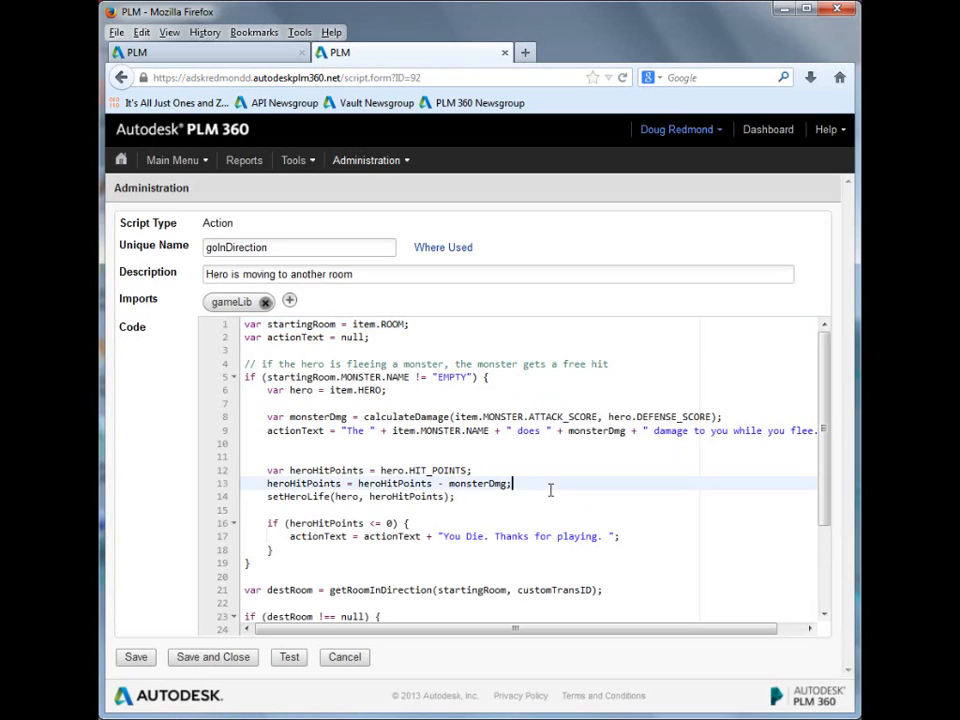
Step: Examine goInDirection's customTransID argument, its getRoomInDirection call and the destination room code that follows
scroll(553, 510, "down", 2)
double_click(548, 537)
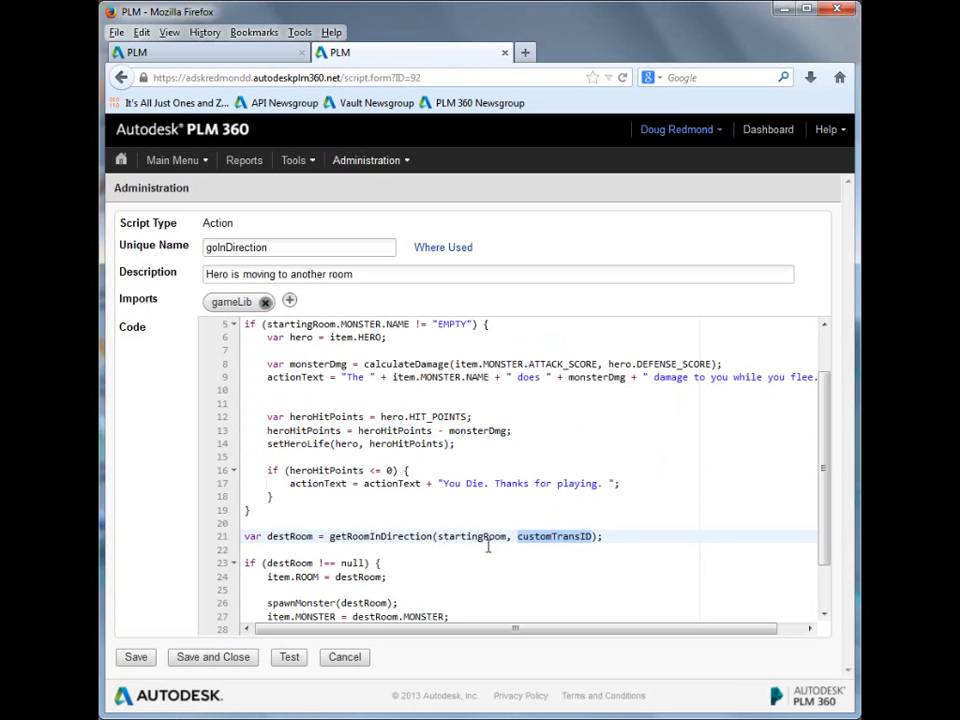
double_click(376, 536)
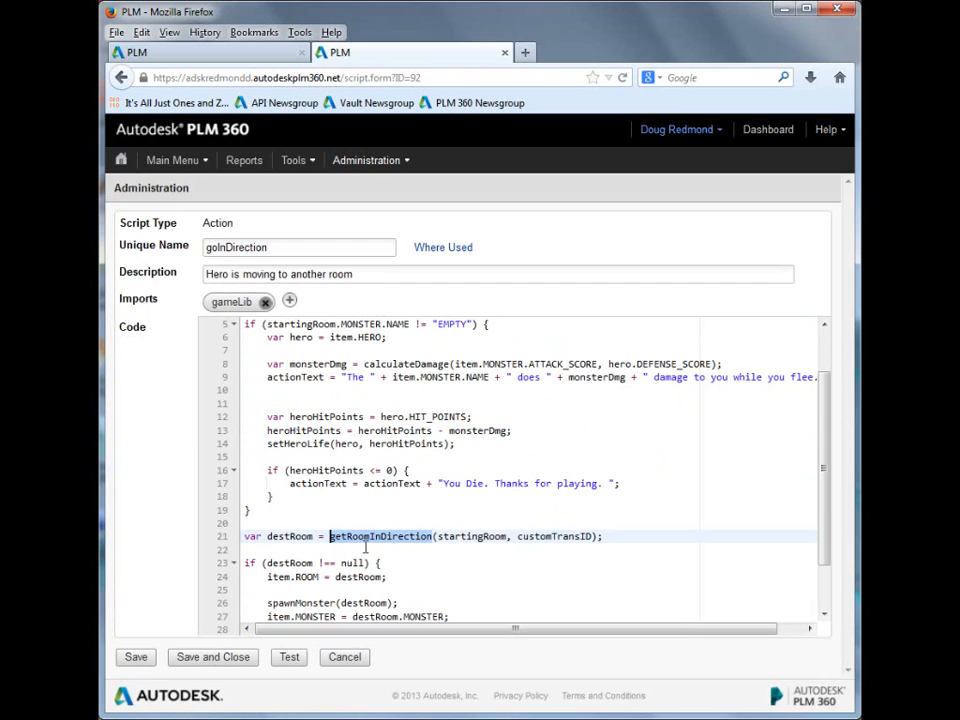
scroll(370, 560, "down", 2)
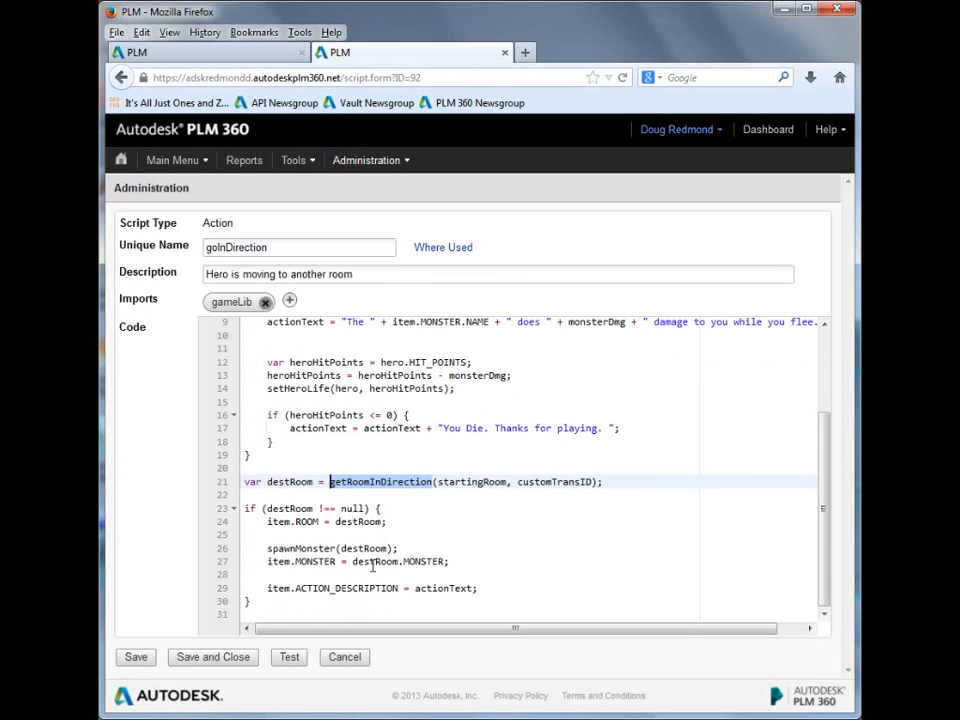
Step: Examine goInDirection's destRoom variable, its spawnMonster call and the assignment of the room's monster to the item
double_click(296, 482)
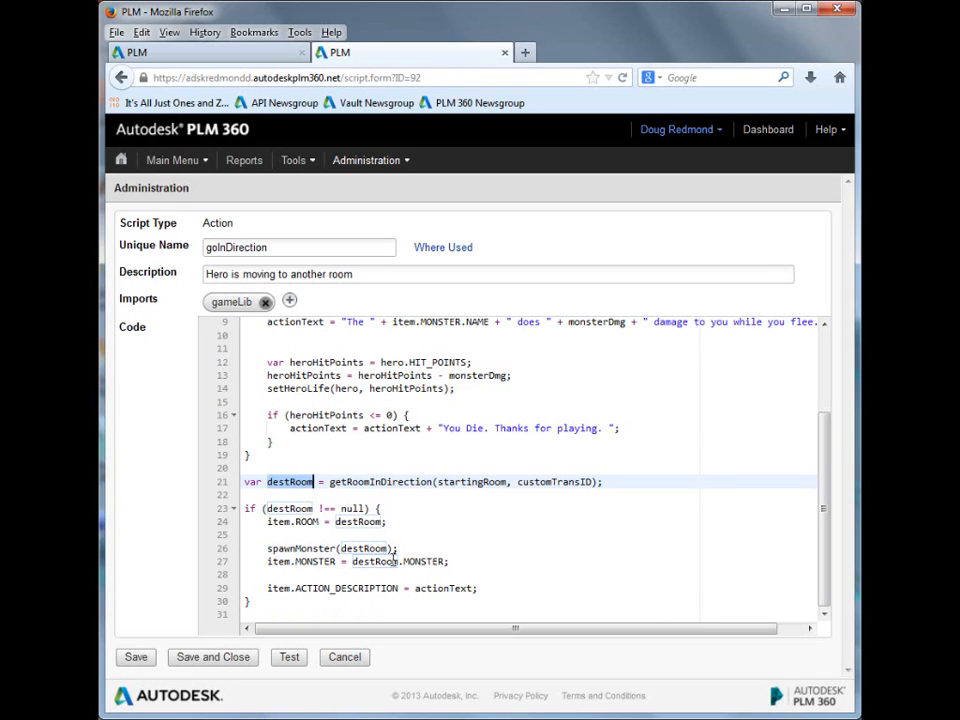
left_click(372, 549)
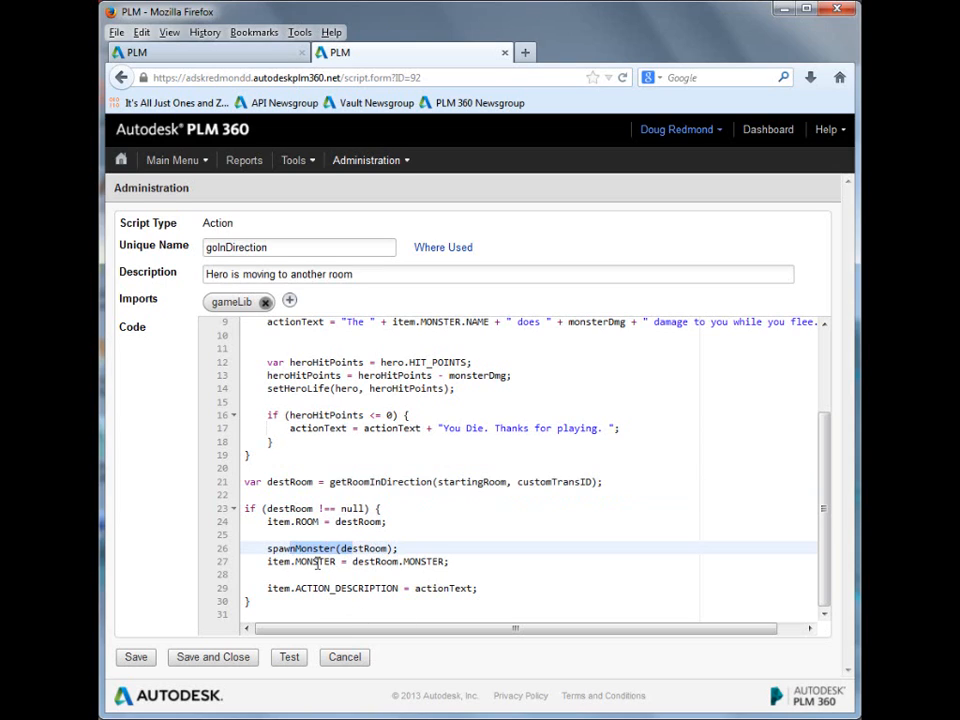
left_click_drag(296, 561, 417, 561)
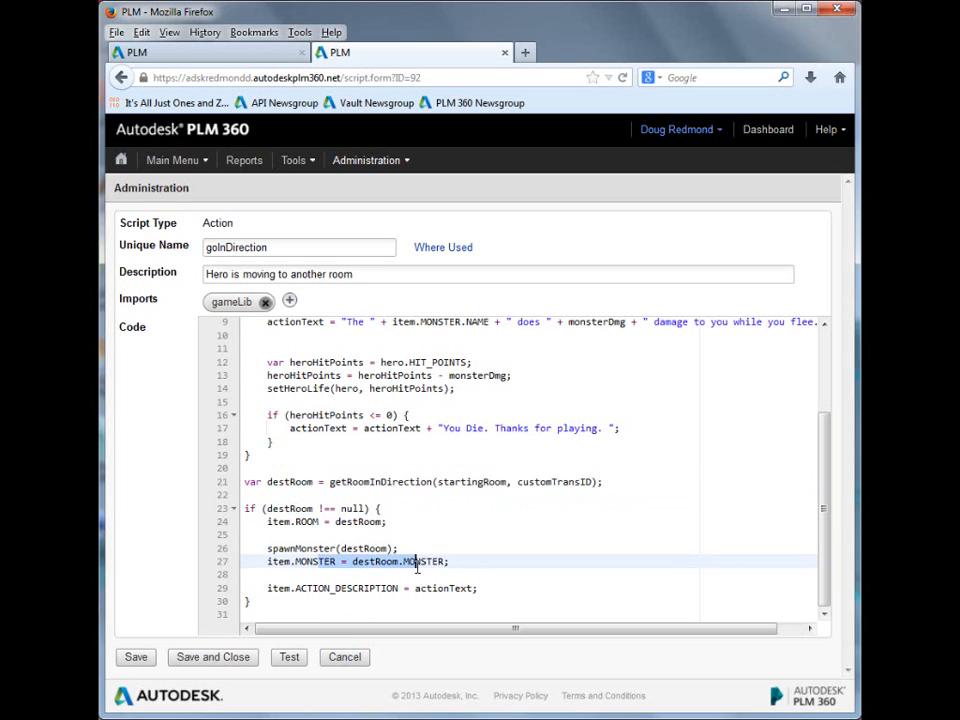
Step: Examine goInDirection's assignment of actionText to ACTION_DESCRIPTION, then cancel editing the script
double_click(340, 589)
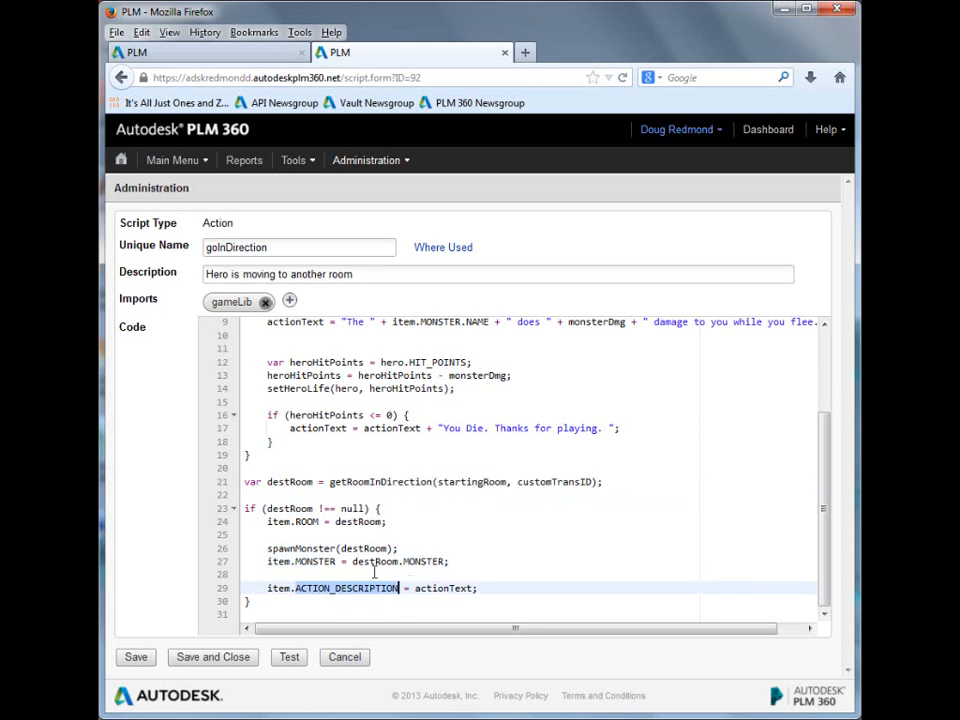
double_click(442, 588)
key("Left")
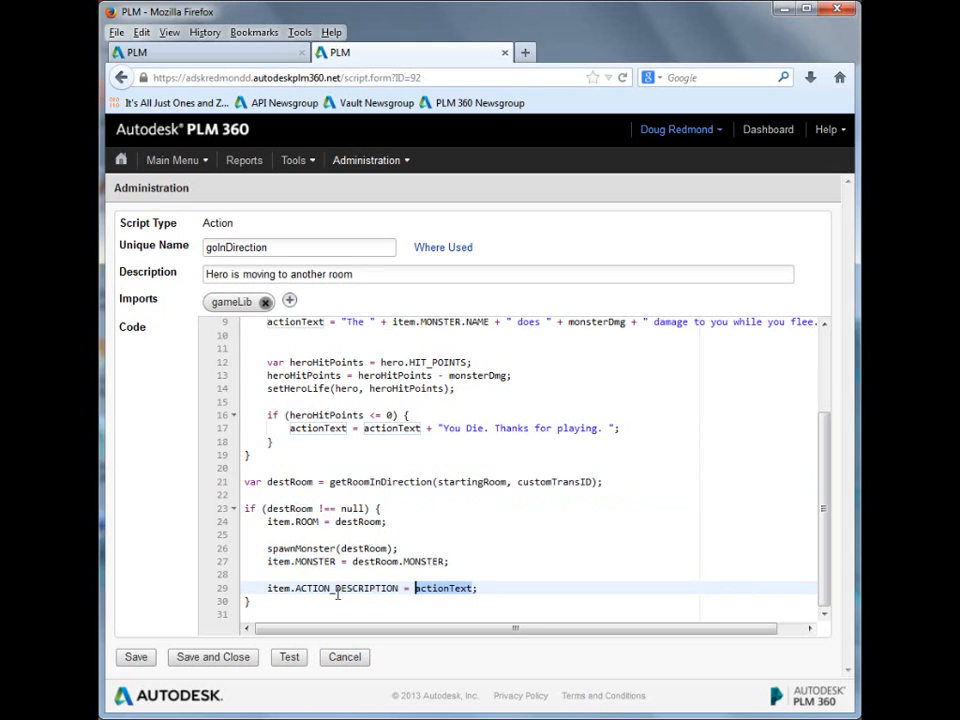
left_click(460, 561)
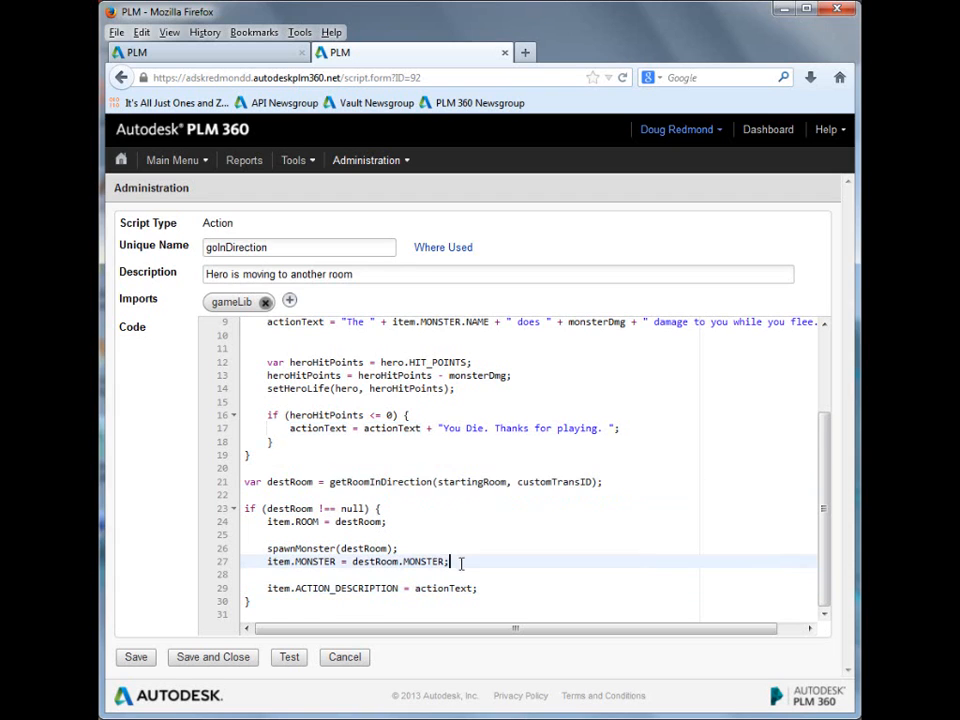
scroll(460, 563, "up", 1)
scroll(460, 563, "down", 1)
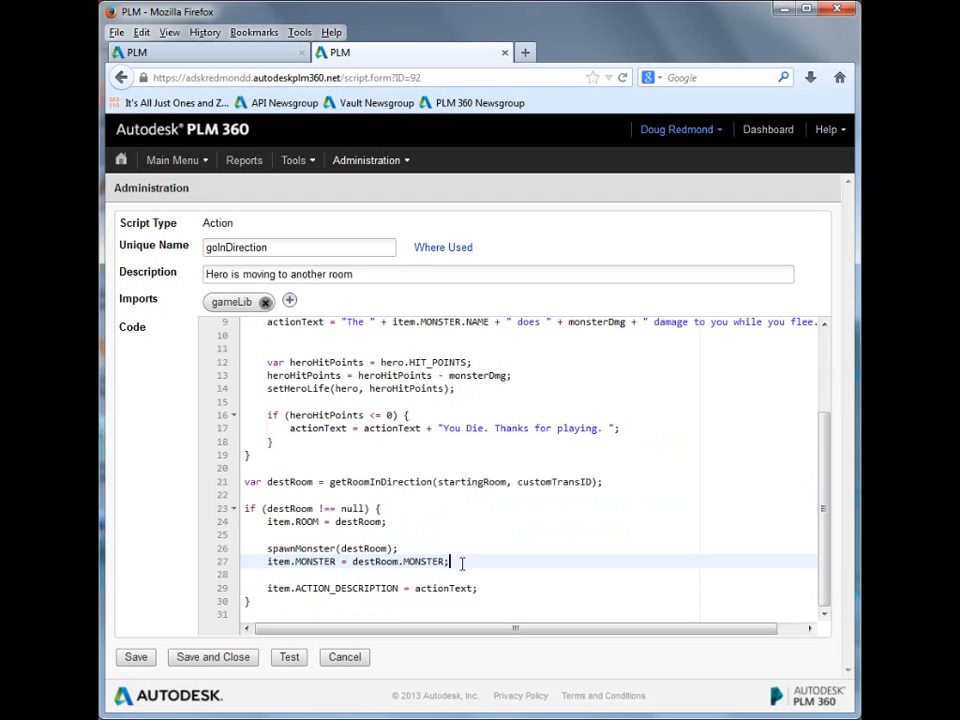
left_click(350, 660)
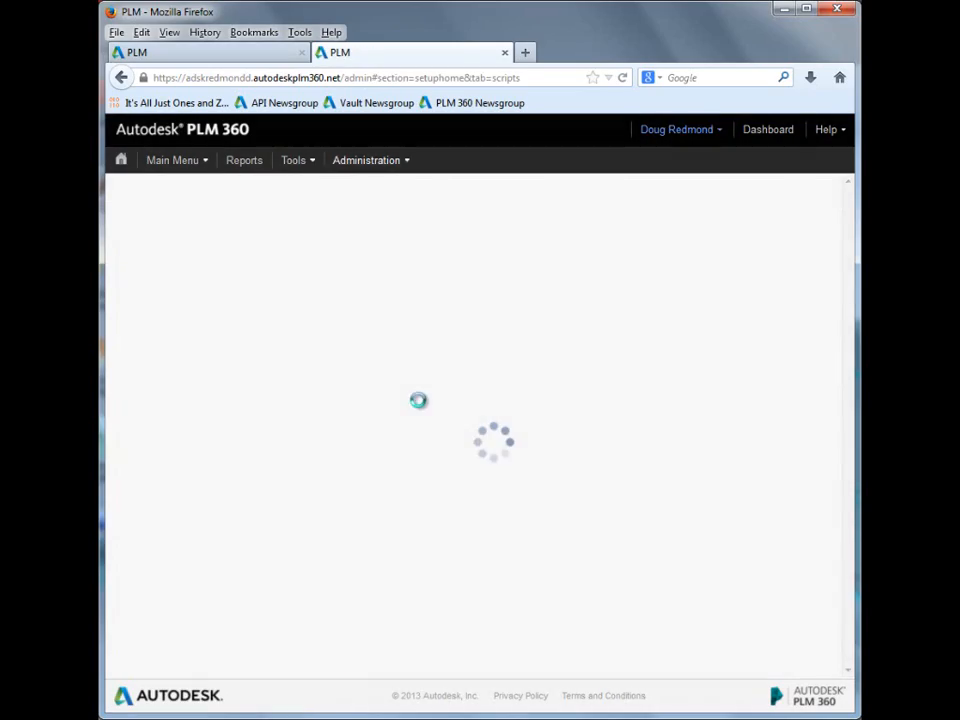
Step: Open the gameLib library script and examine getRoomInDirection's loop over related rooms and its GO_NORTH branch
scroll(413, 560, "down", 20)
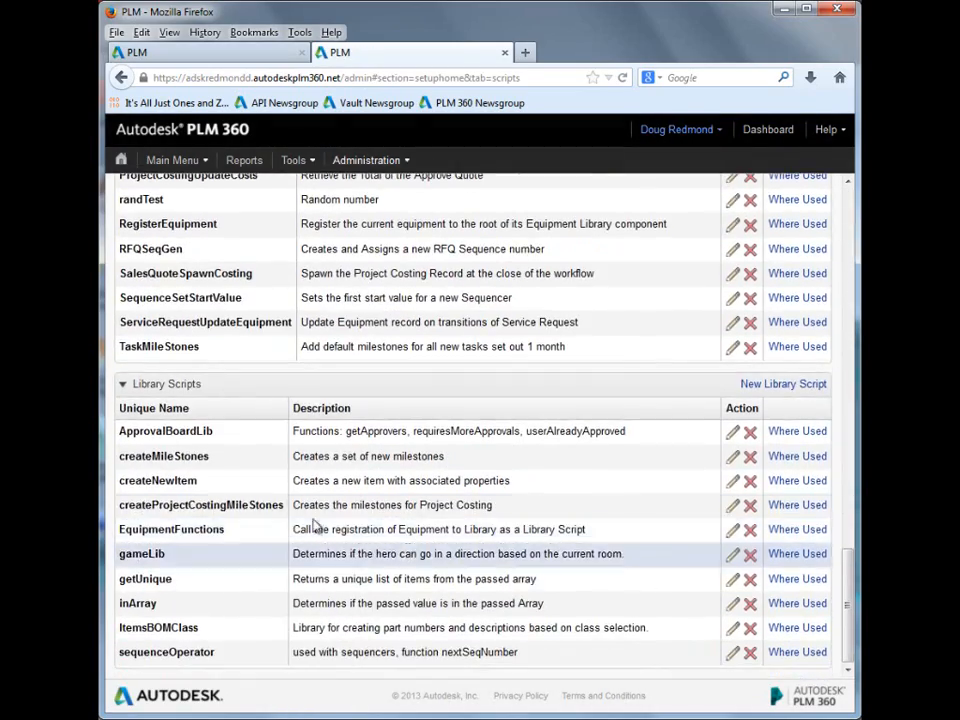
left_click(733, 554)
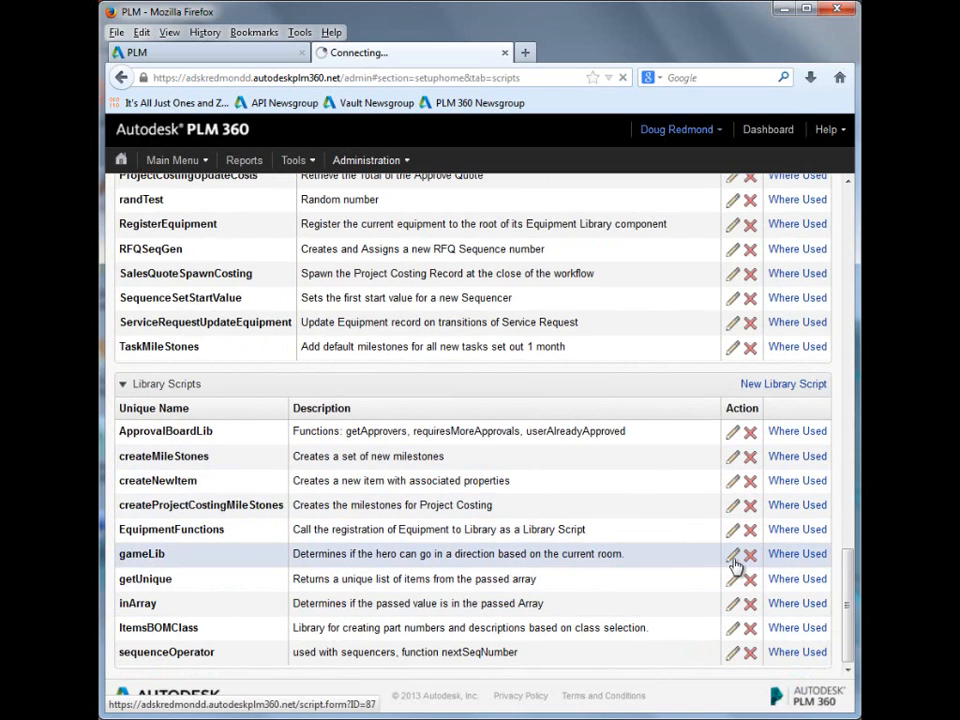
scroll(611, 523, "down", 1)
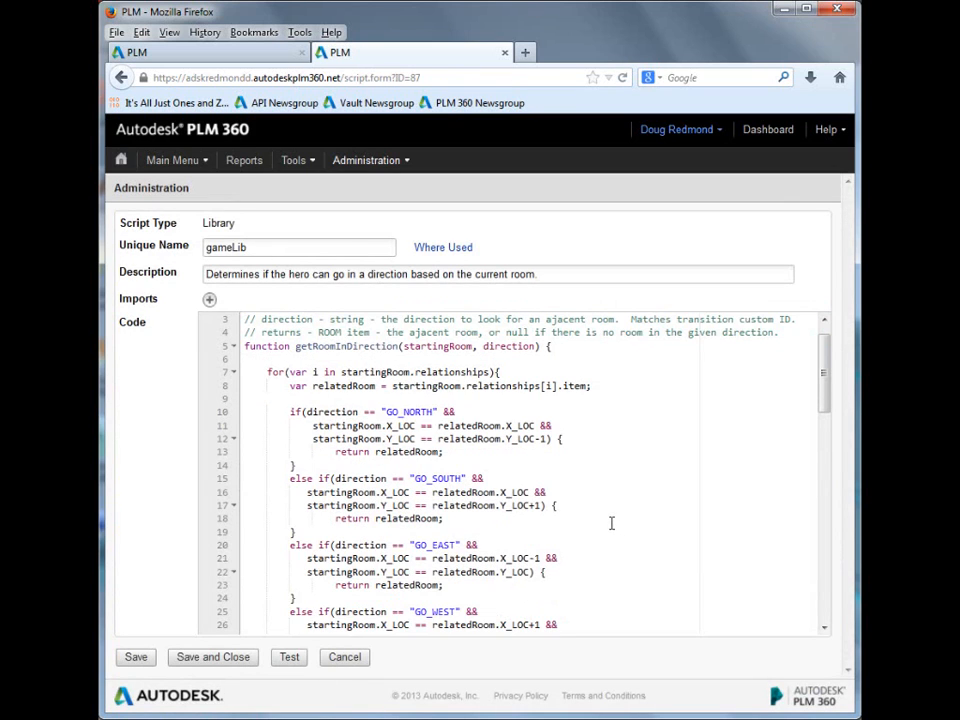
scroll(611, 523, "up", 1)
scroll(415, 482, "down", 2)
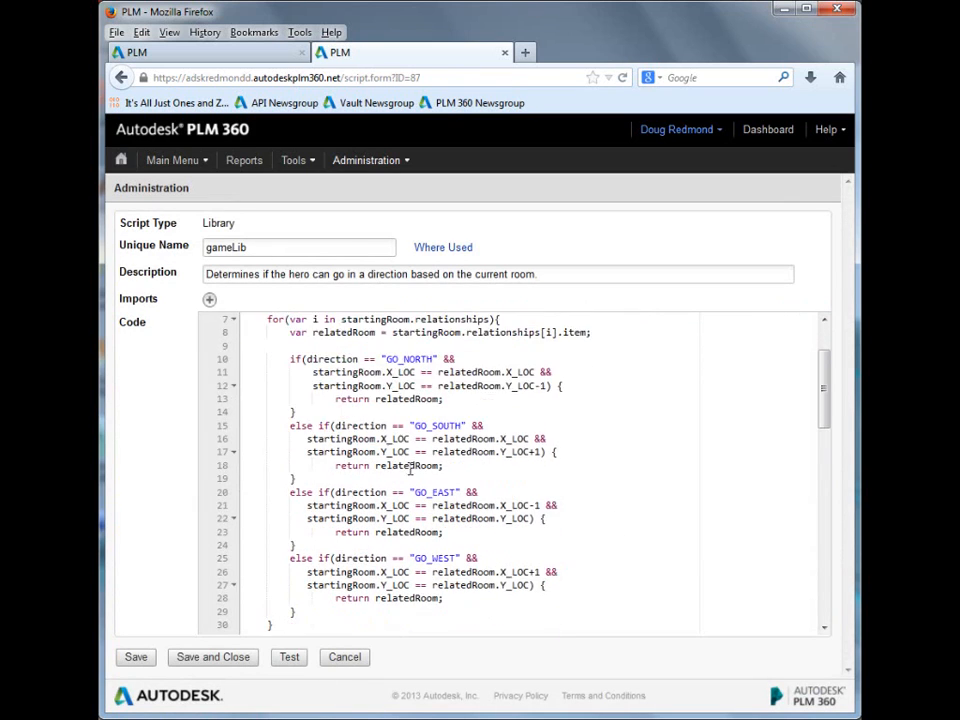
left_click_drag(298, 366, 422, 413)
scroll(494, 479, "up", 2)
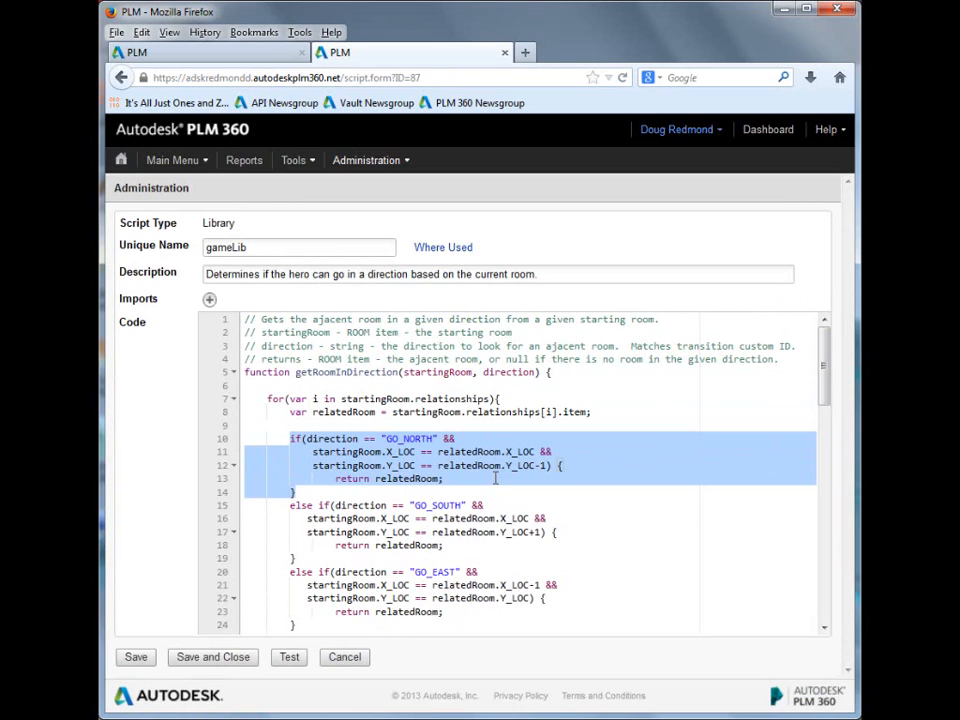
Step: Examine the X_LOC and Y_LOC comparisons that getRoomInDirection makes for the GO_NORTH direction and the other directions
left_click(498, 478)
double_click(401, 452)
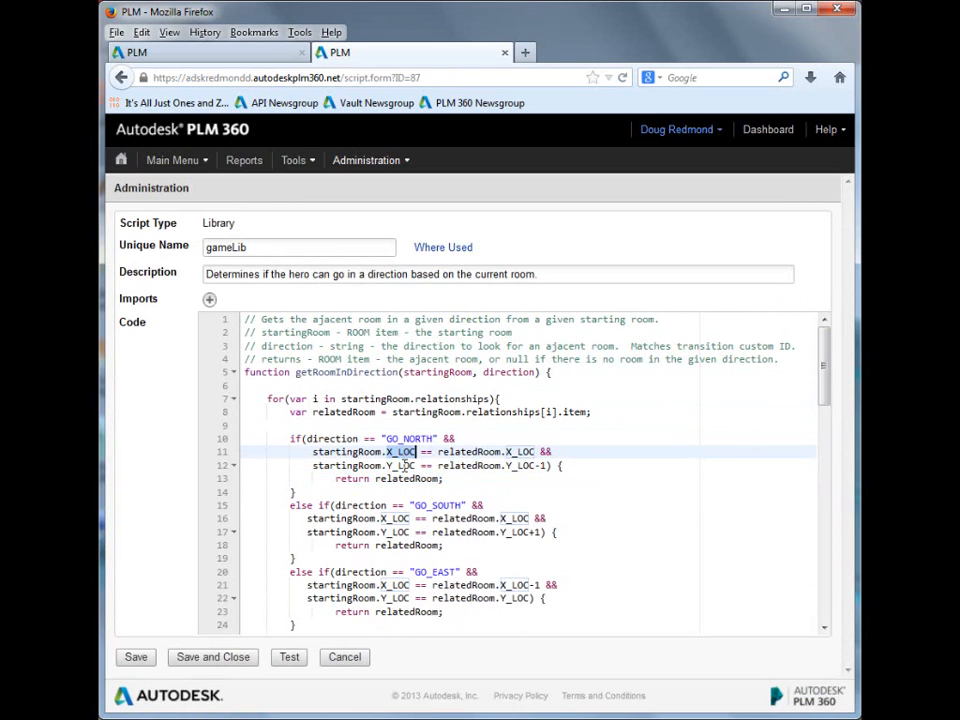
double_click(404, 465)
double_click(408, 438)
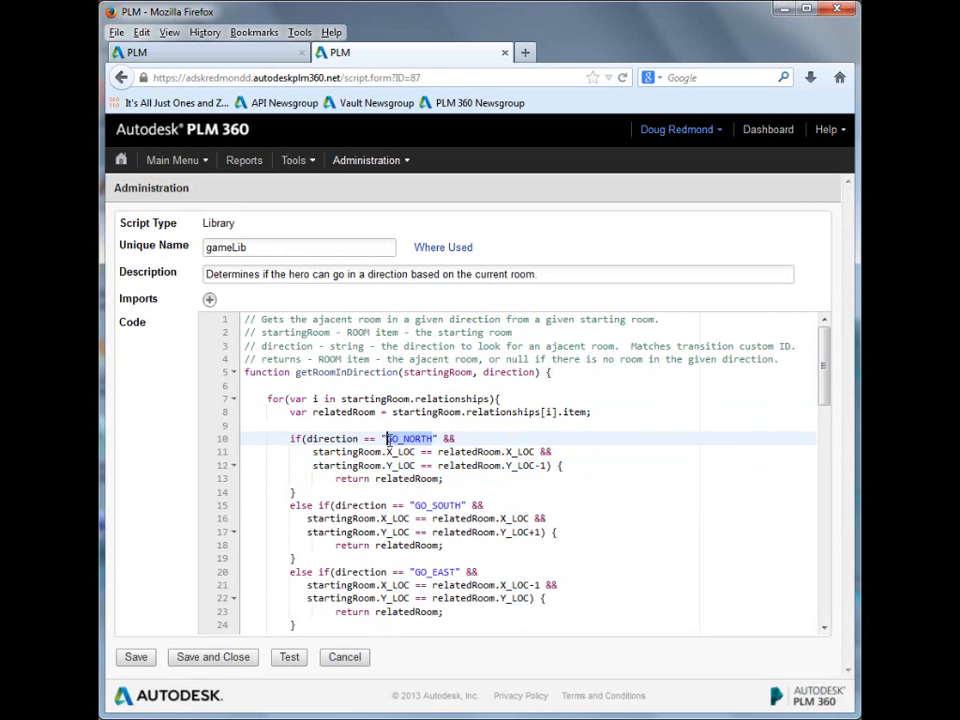
scroll(555, 465, "down", 7)
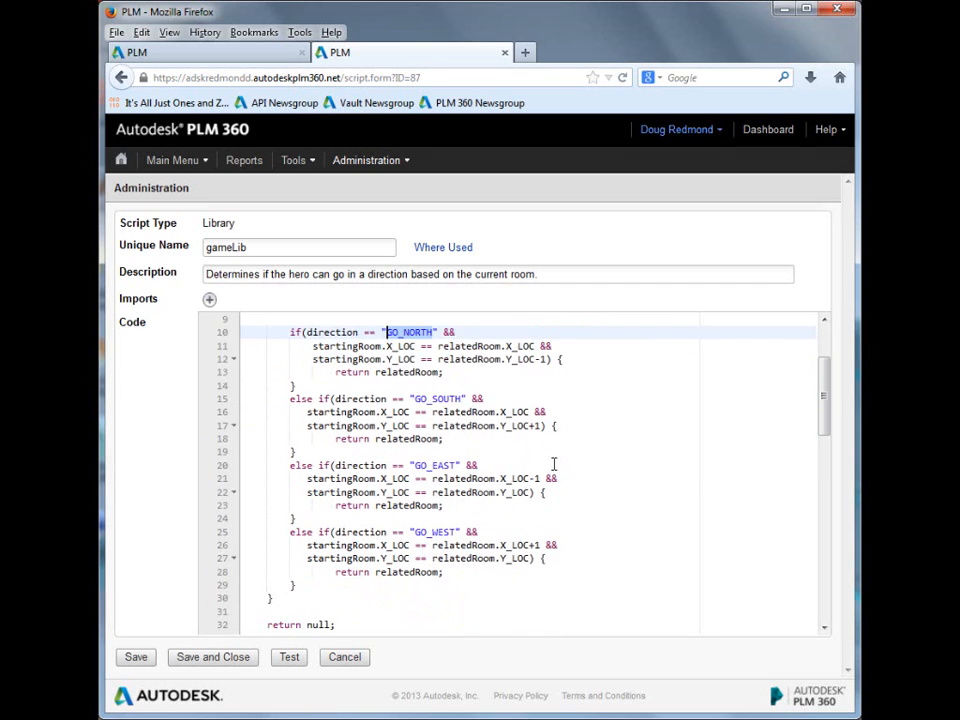
Step: Examine gameLib's setHeroLife function and the opening monster checks of the spawnMonster function
left_click(561, 480)
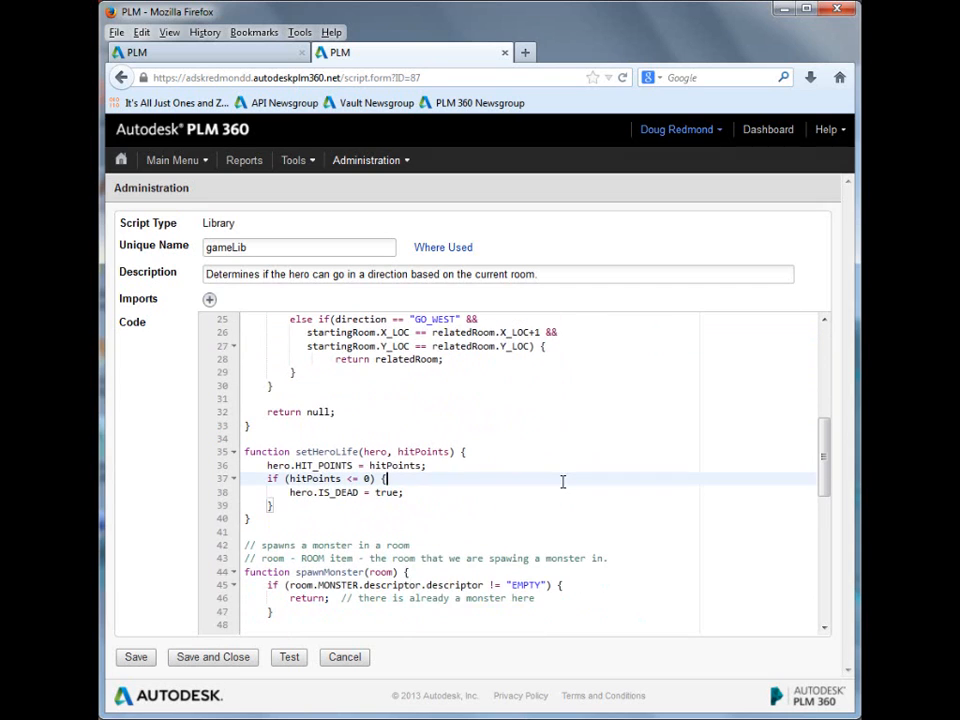
scroll(561, 480, "down", 1)
left_click(477, 568)
scroll(477, 568, "down", 4)
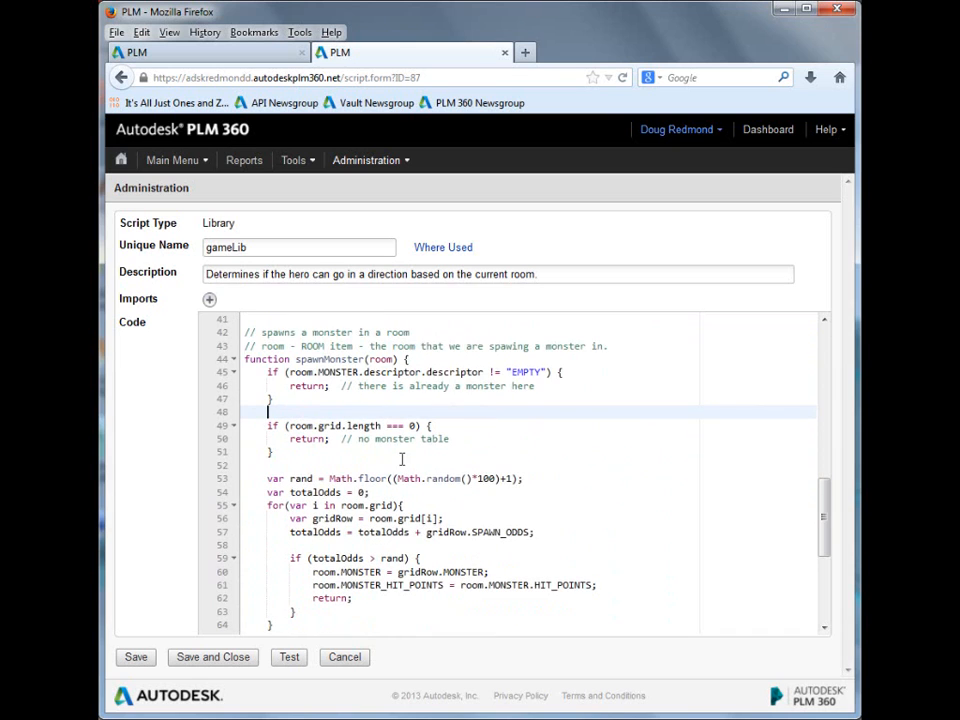
double_click(320, 359)
scroll(399, 478, "down", 2)
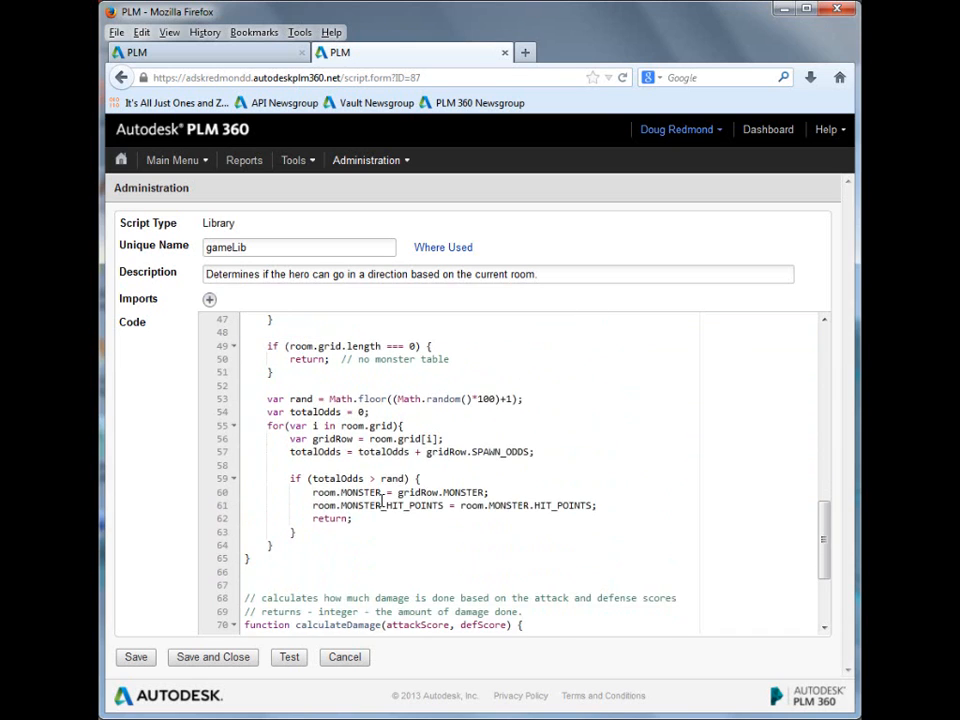
scroll(386, 500, "up", 3)
scroll(459, 550, "down", 2)
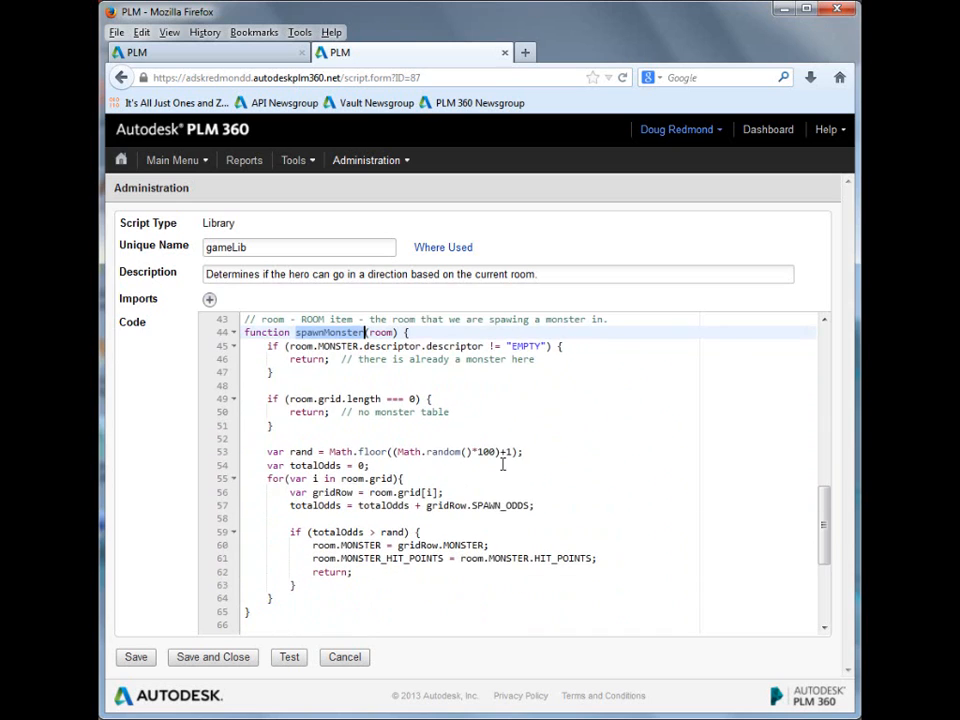
Step: Examine spawnMonster's Math.floor and Math.random expression and the grid loop that adds up the SPAWN_ODDS
left_click_drag(330, 452, 516, 451)
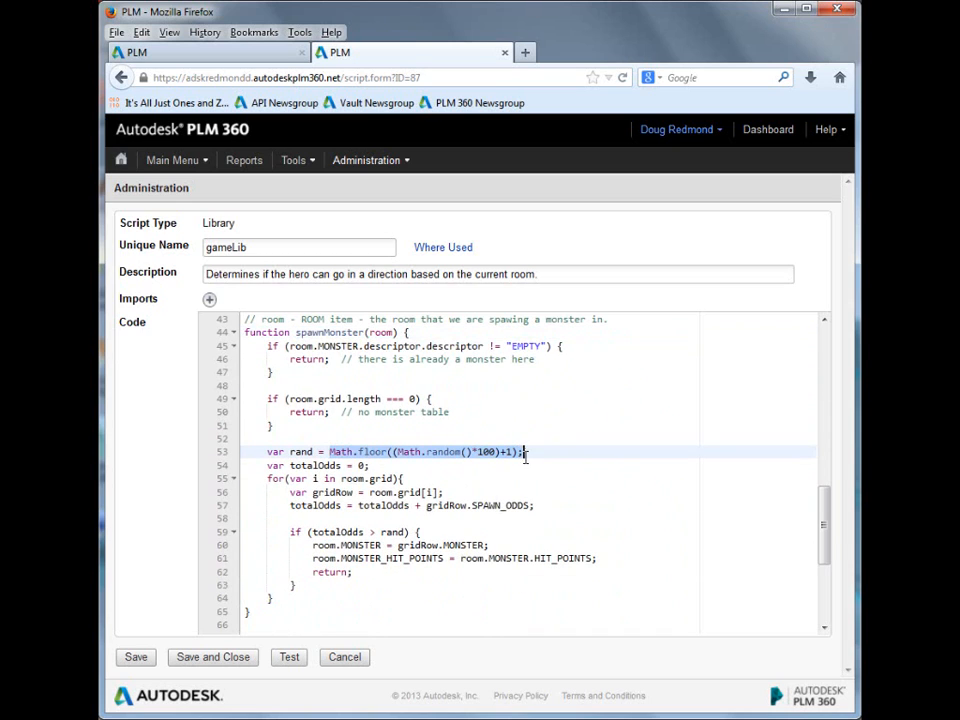
left_click(463, 480)
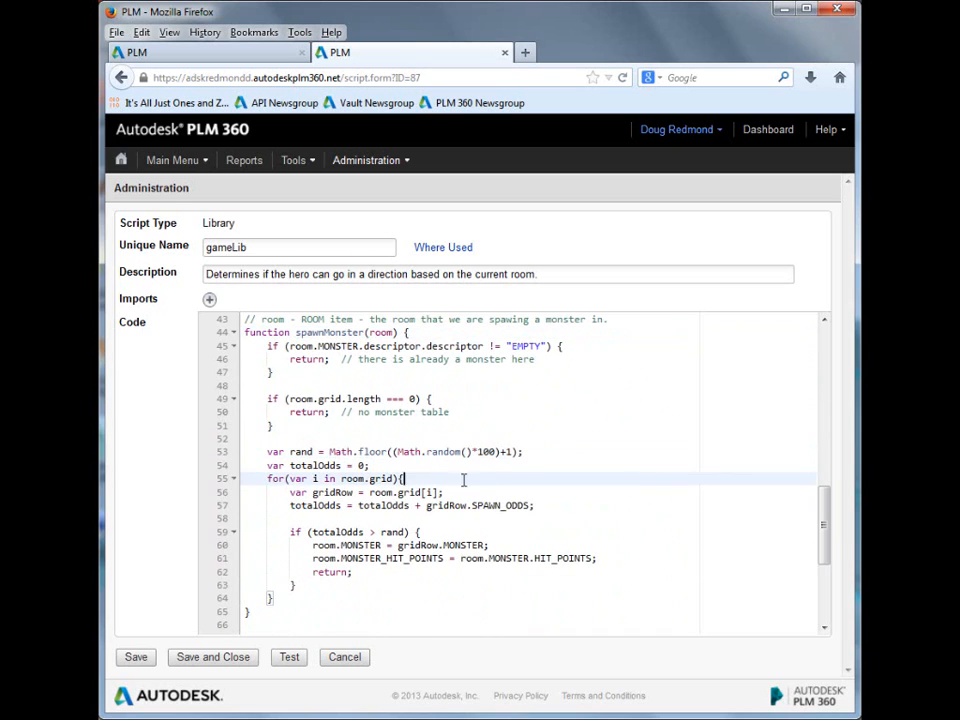
double_click(410, 452)
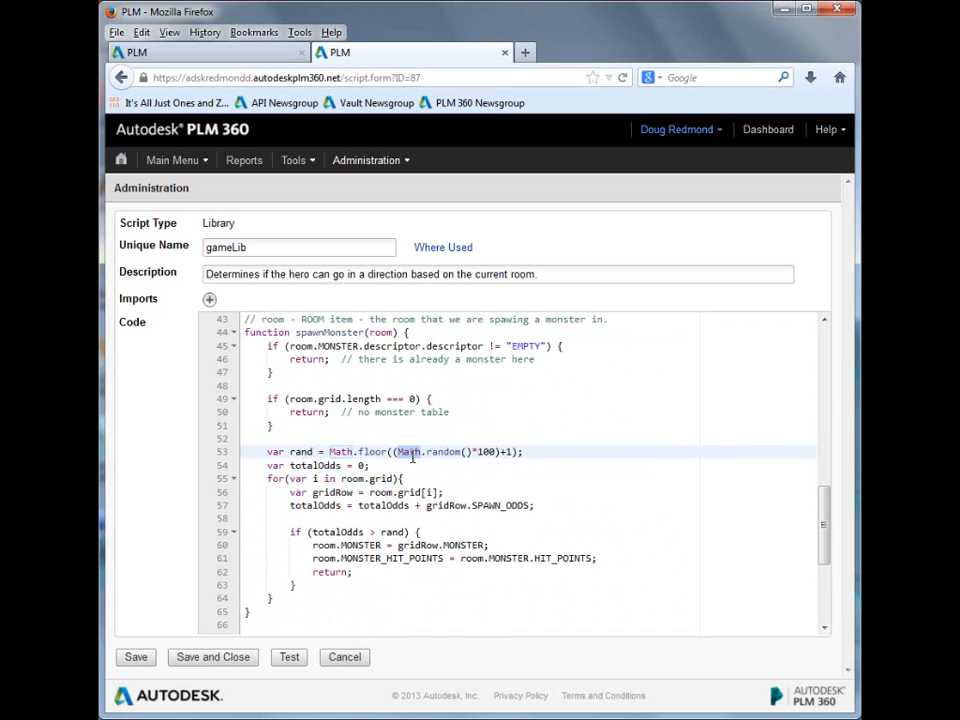
double_click(450, 452)
left_click(477, 476)
scroll(480, 474, "up", 5)
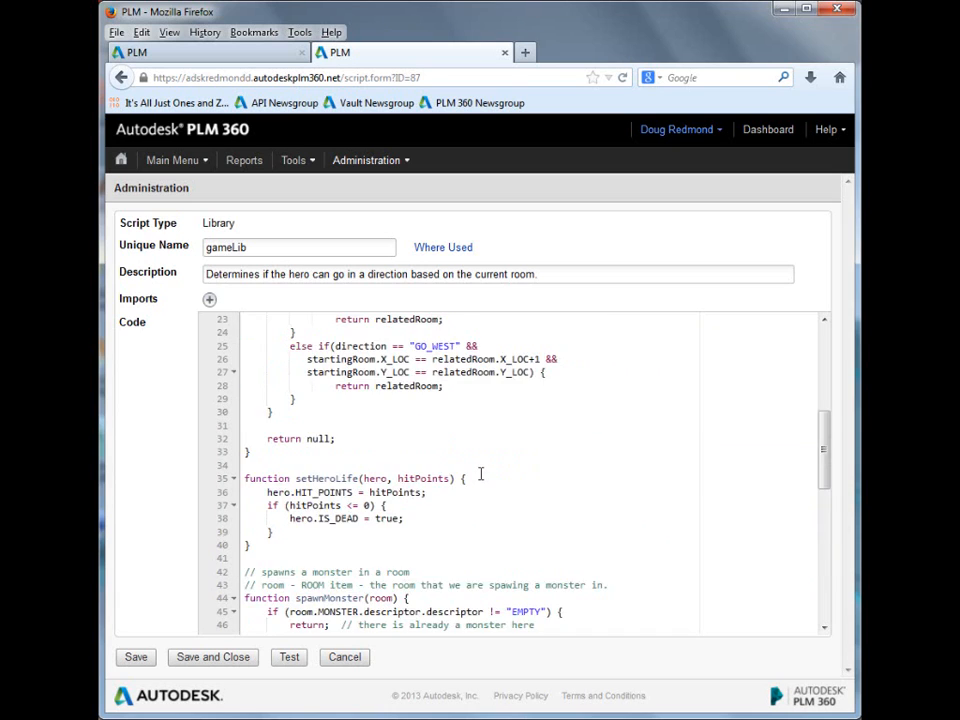
scroll(480, 474, "up", 2)
scroll(480, 474, "down", 10)
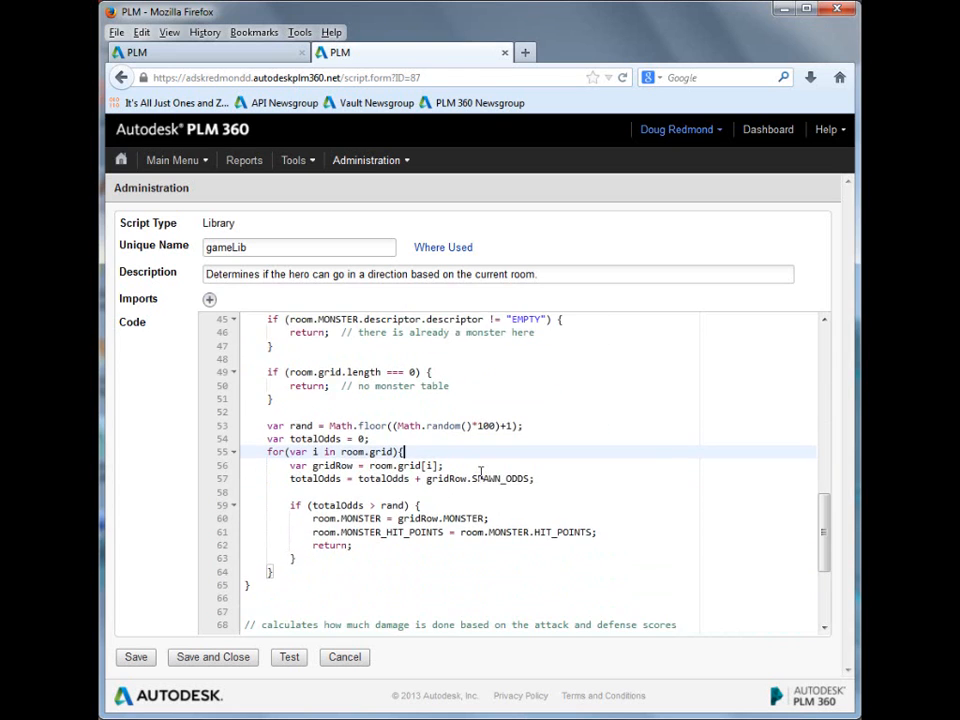
Step: Examine the body of gameLib's calculateDamage function, from the retVal calculation to the returned Math.floor value
double_click(345, 482)
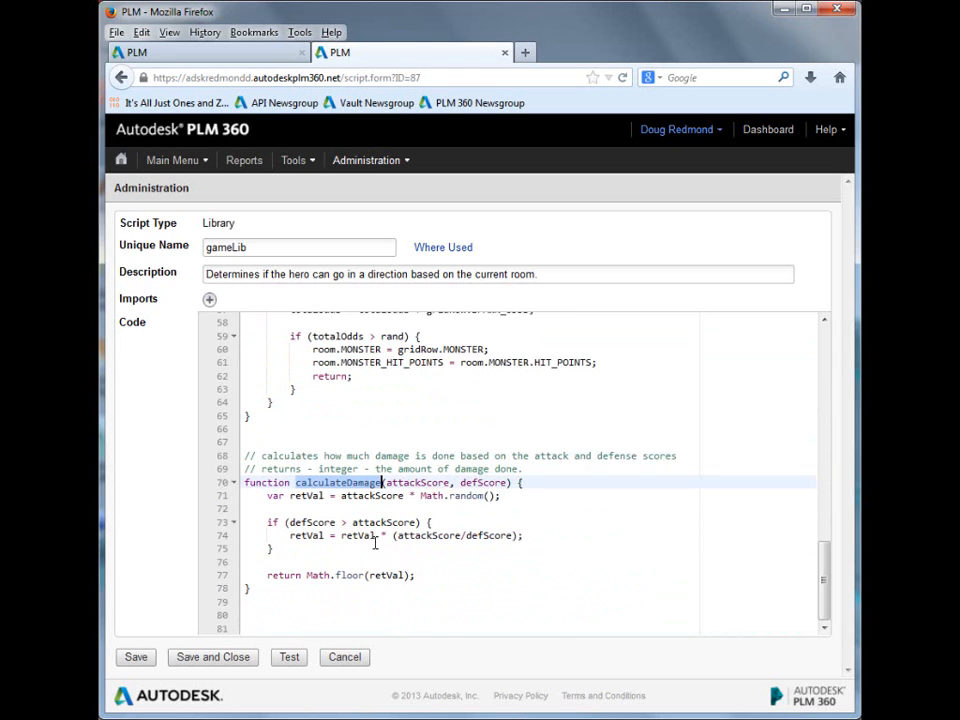
left_click(320, 509)
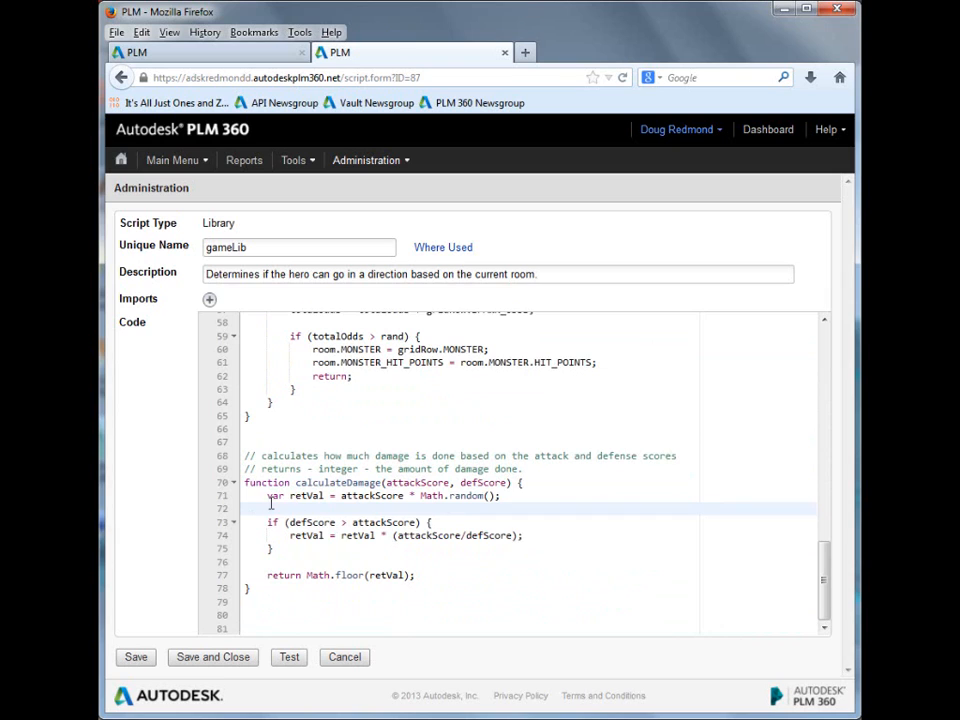
left_click_drag(268, 499, 441, 572)
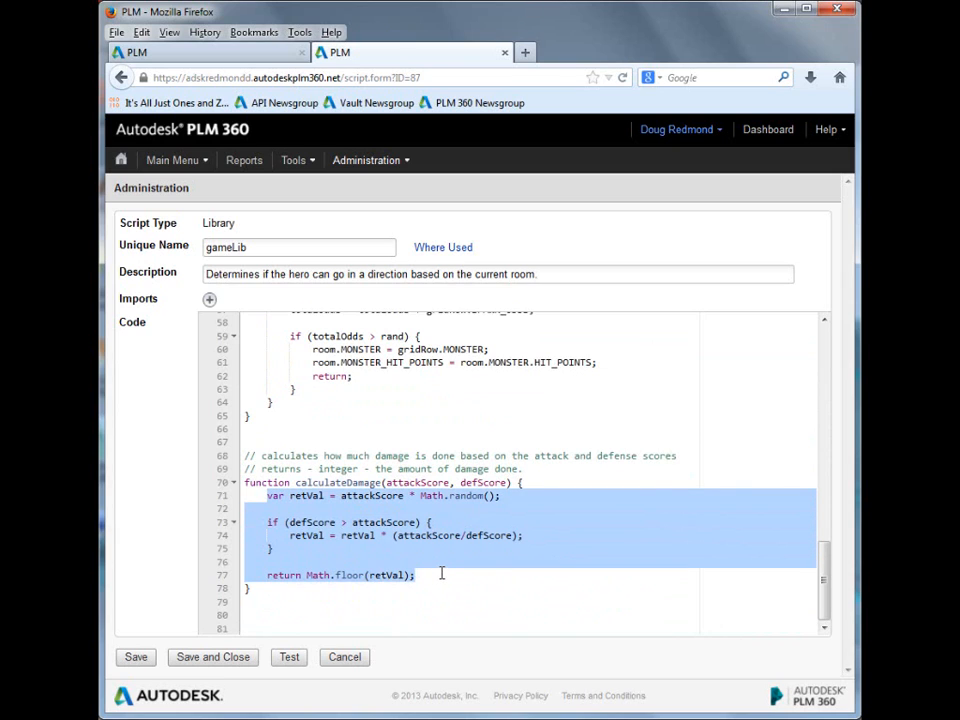
left_click(427, 549)
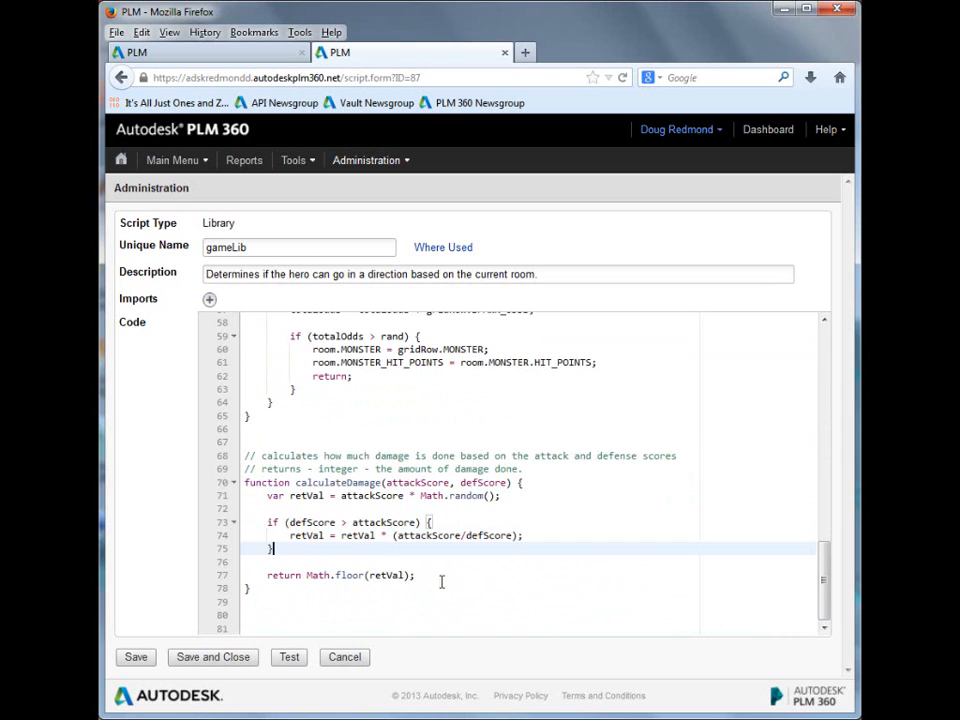
left_click(441, 577)
left_click(410, 601)
scroll(414, 588, "up", 19)
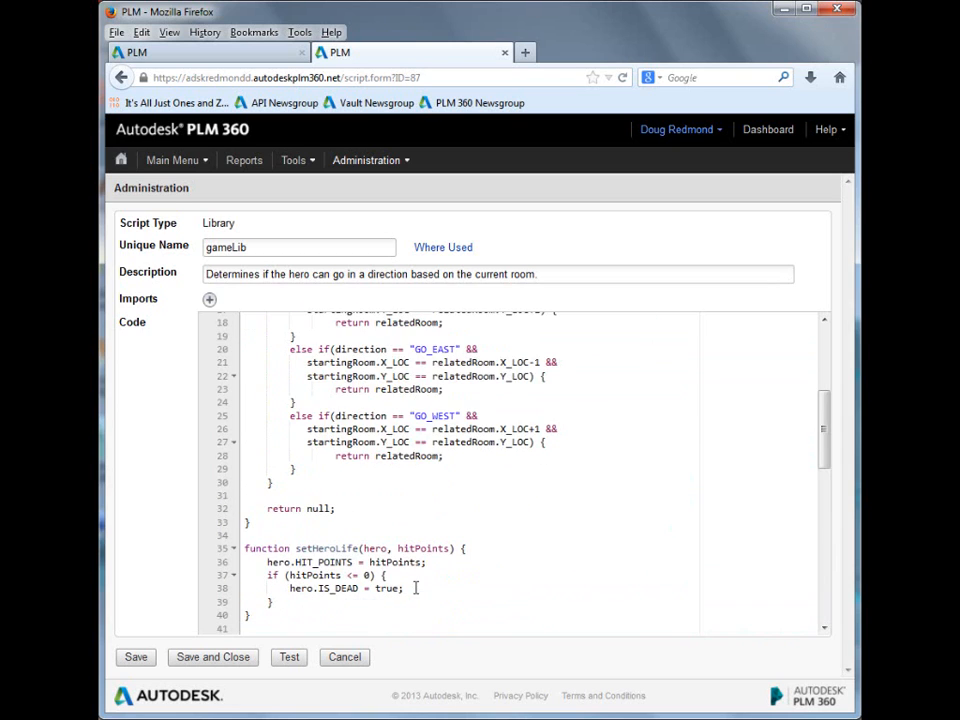